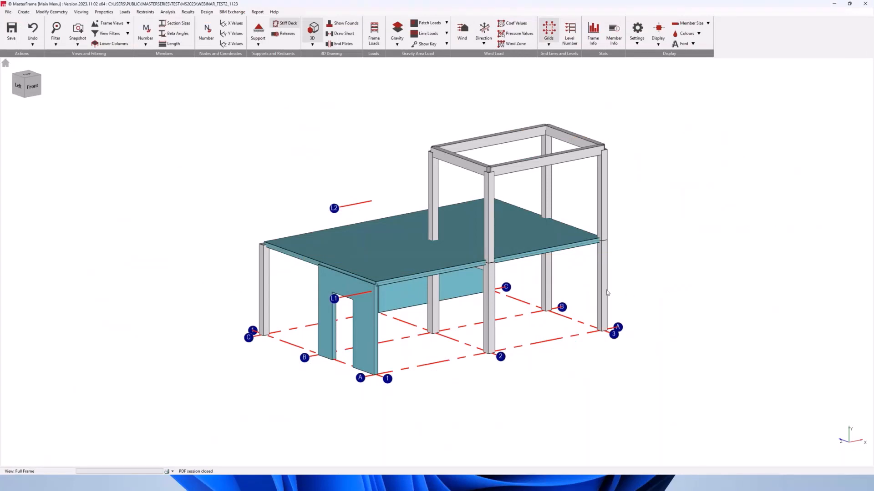
Step: Examine the 3D frame model from several sides, including the floor slab, the walls, the beams under the slab and the columns
scroll(443, 286, "up", 3)
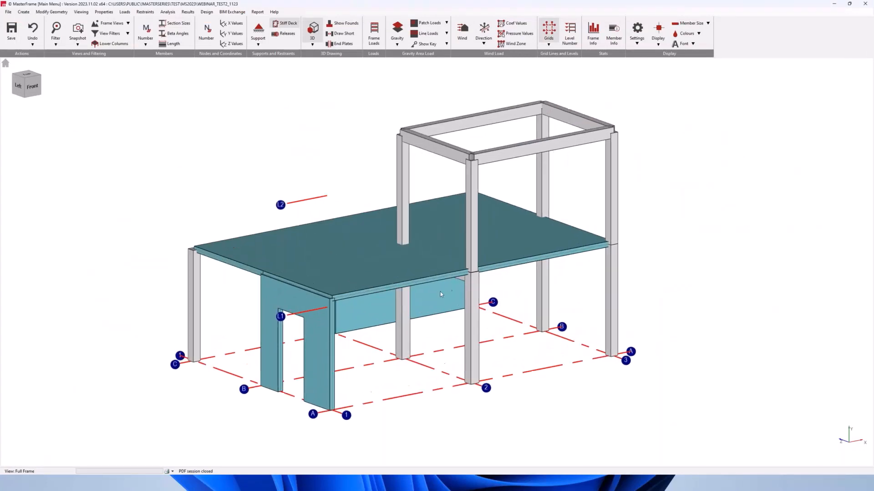
middle_click_drag(435, 298, 452, 285)
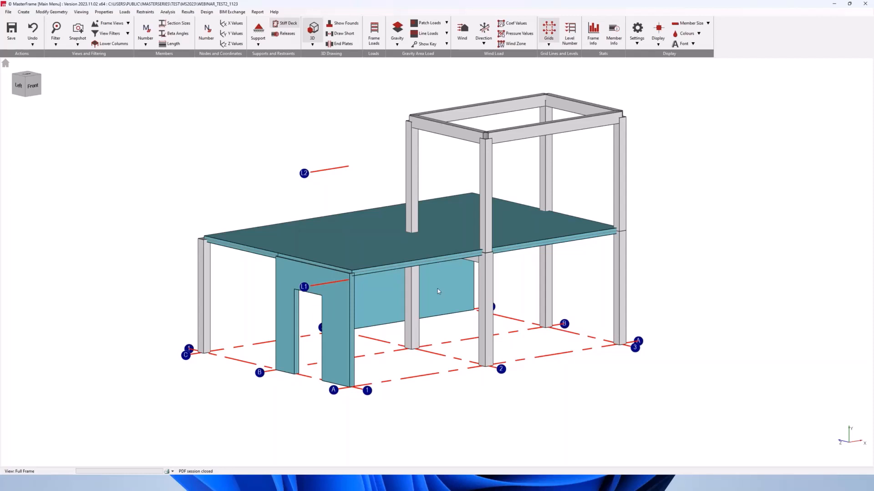
middle_click_drag(443, 292, 434, 288)
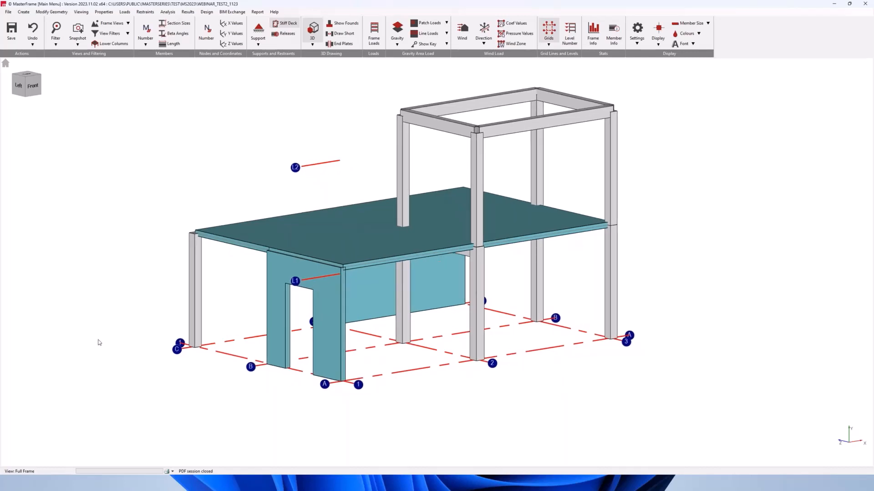
middle_click_drag(589, 272, 564, 278)
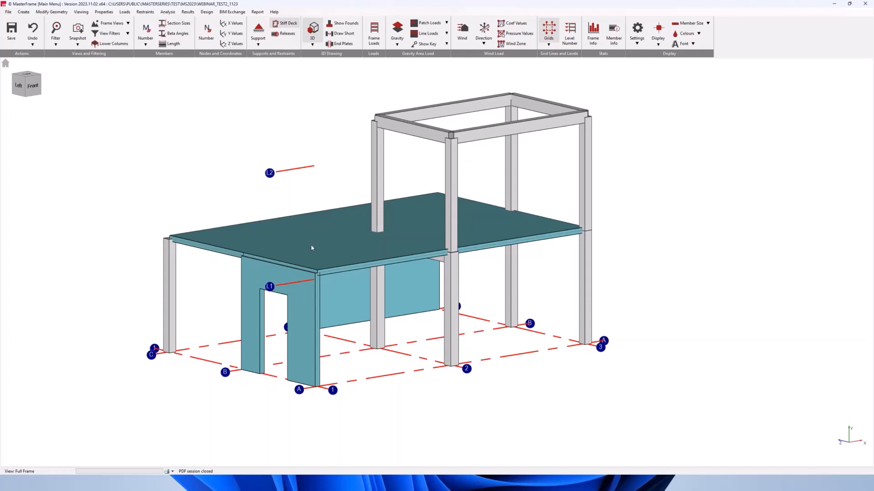
left_click_drag(279, 286, 455, 314)
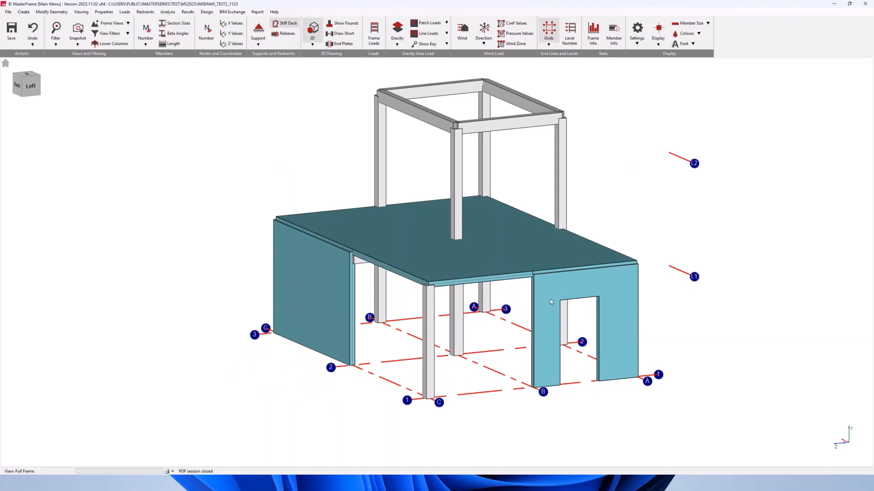
scroll(550, 299, "up", 2)
middle_click_drag(549, 299, 440, 229)
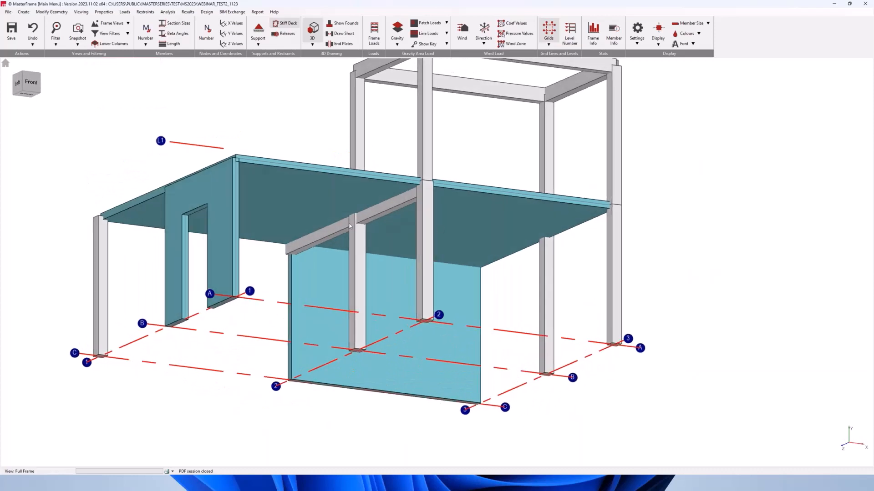
scroll(347, 220, "down", 2)
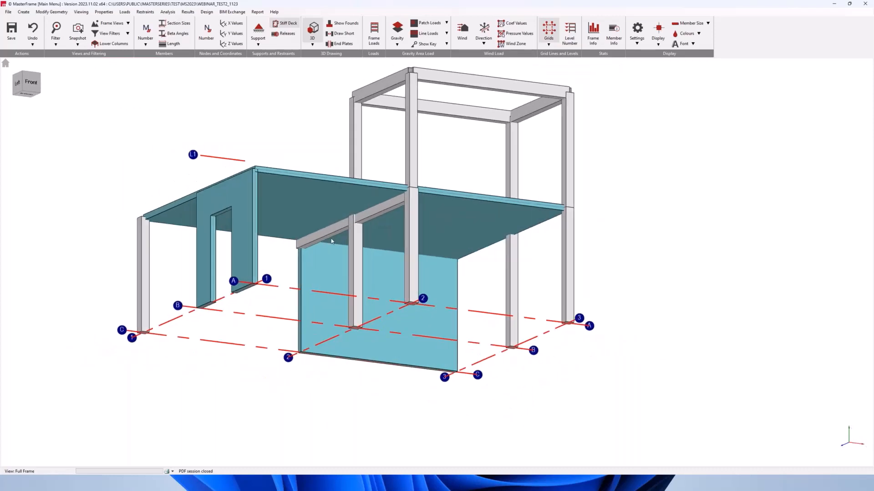
Step: Inspect the edge/support conditions of FE Surface 001 with the model shown as a wireframe instead of rendered 3D
left_click(57, 11)
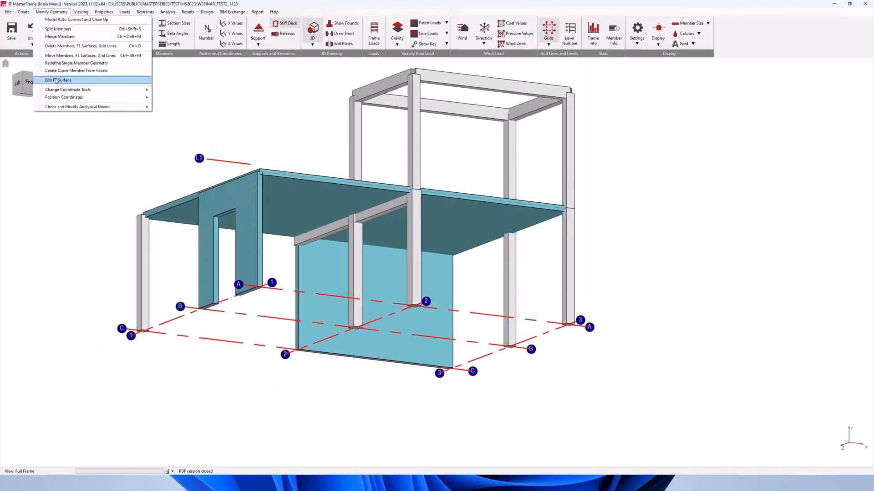
left_click(58, 80)
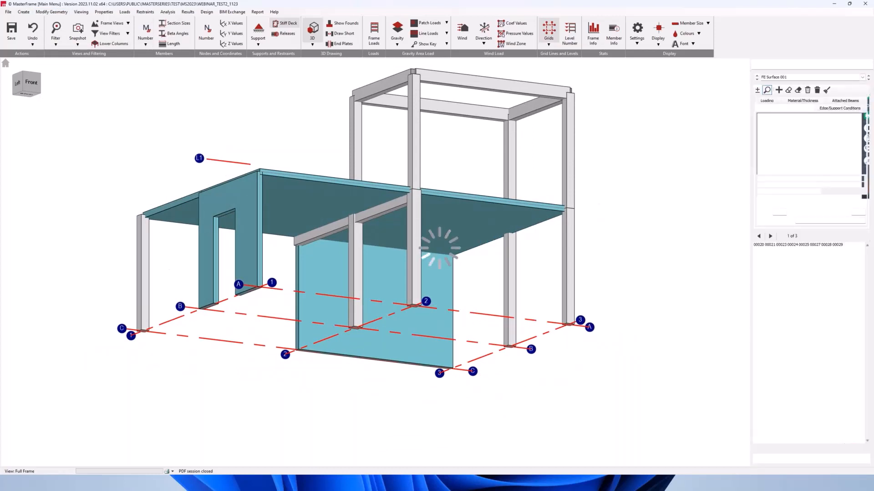
left_click(828, 110)
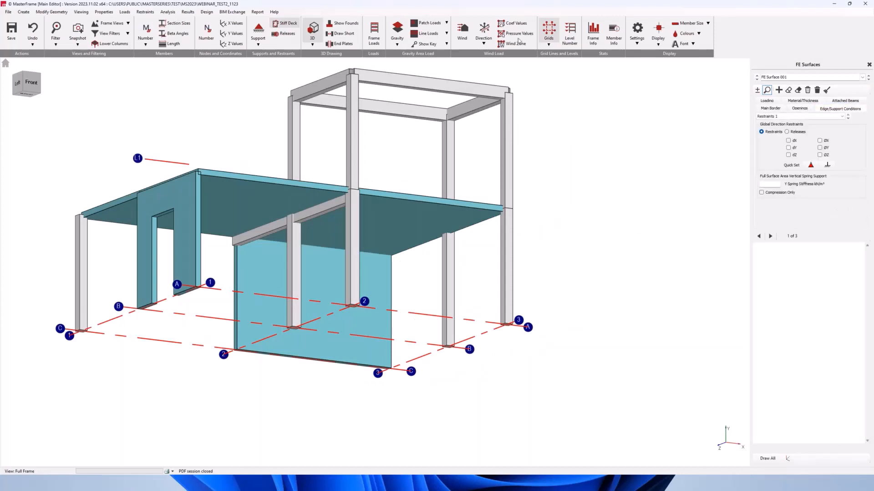
left_click(310, 30)
middle_click_drag(301, 165, 336, 183)
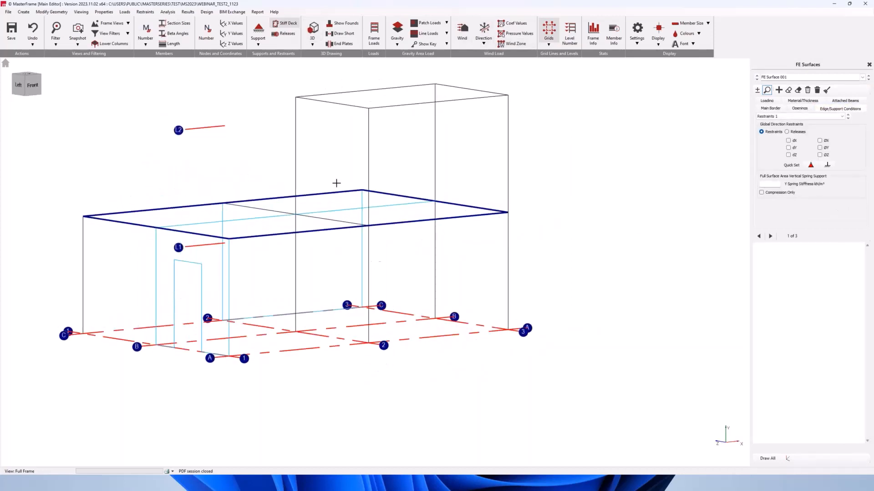
Step: Review the attached beams of FE Surface 001 and their beam-plate offset settings, and close the FE surface editor
left_click(844, 101)
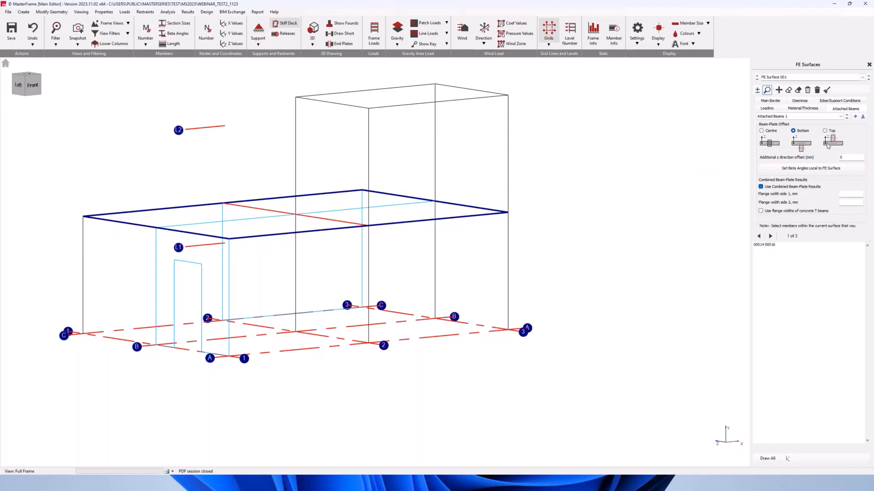
middle_click_drag(321, 214, 358, 237)
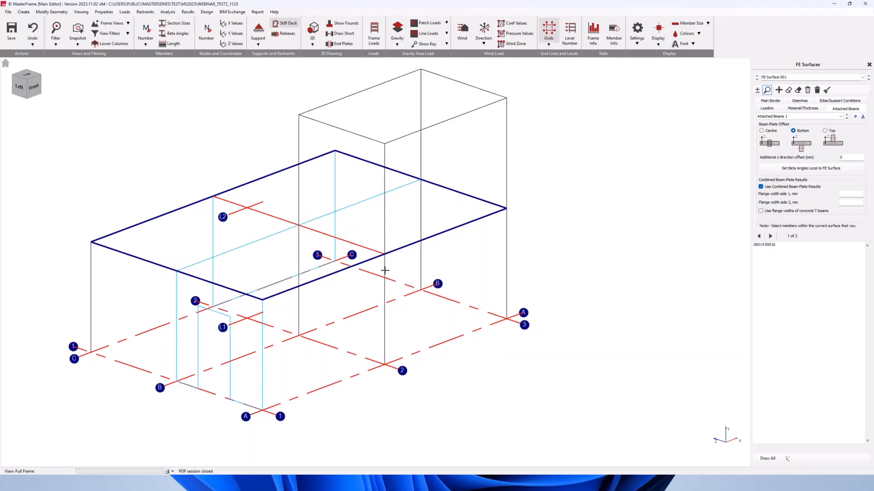
middle_click_drag(385, 270, 363, 255)
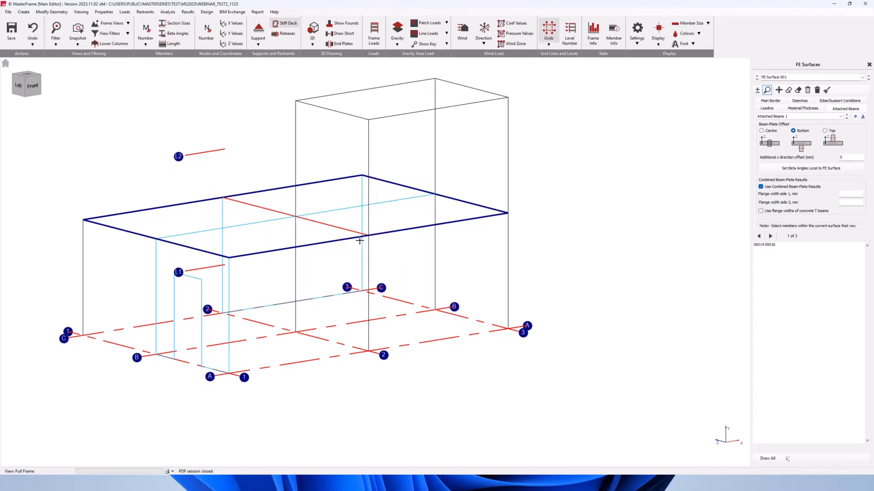
middle_click_drag(356, 232, 348, 233)
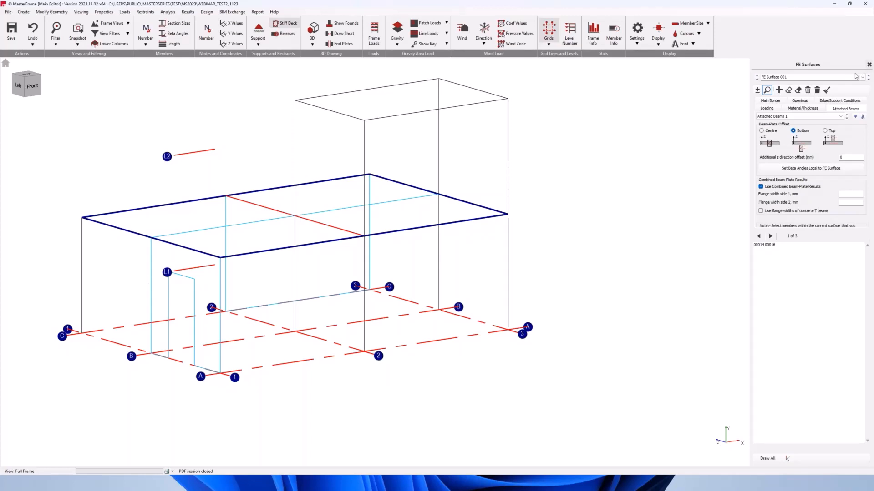
left_click(868, 64)
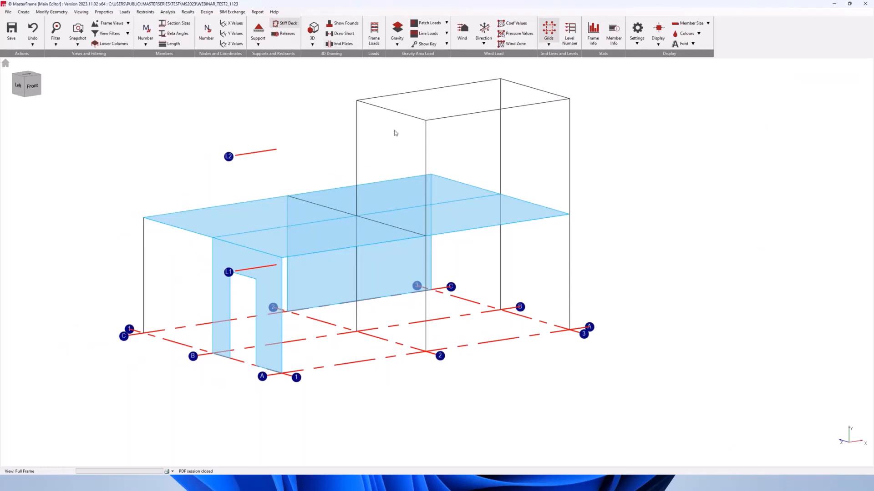
Step: Display the frame load diagram for all loading cases
left_click(374, 38)
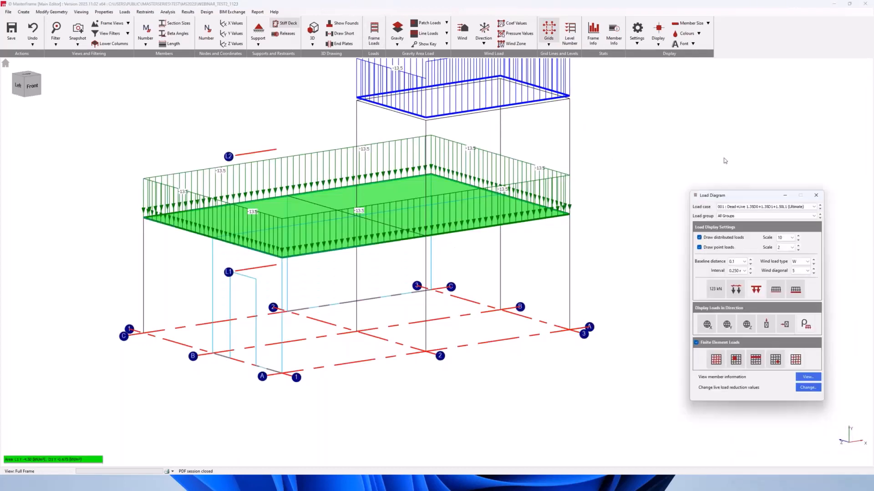
middle_click_drag(505, 135, 504, 182)
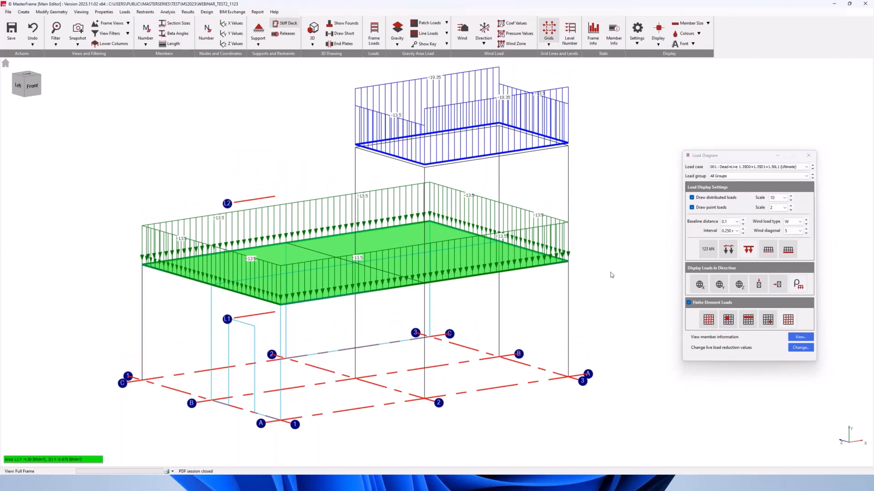
left_click(728, 166)
left_click(732, 191)
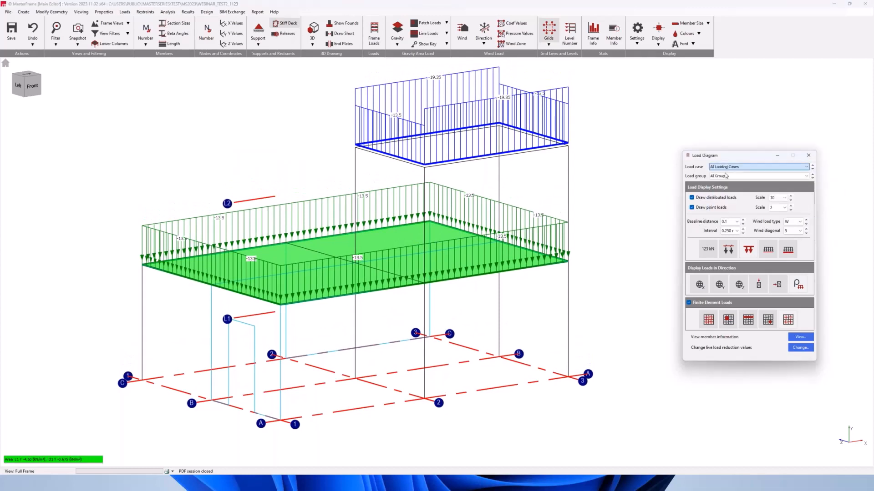
Step: View the D1 dead load, L1 live load and W1 wind load groups one by one, and close the load diagram
left_click(725, 176)
left_click(725, 190)
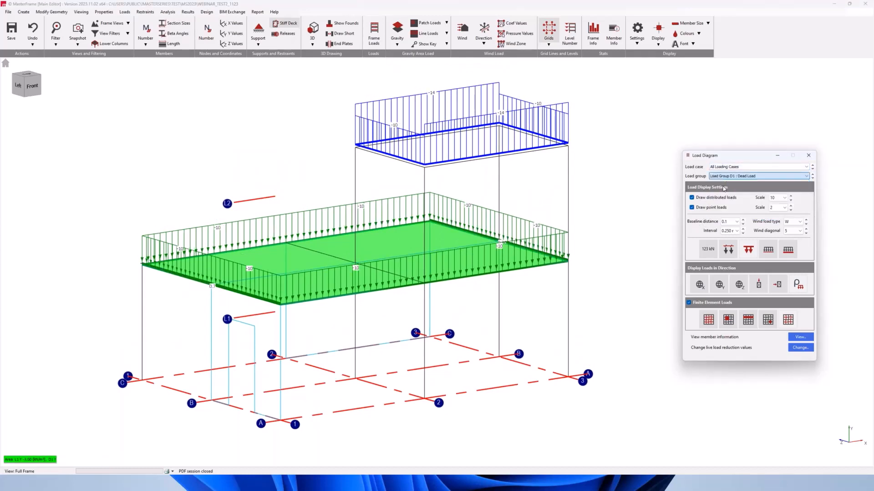
left_click(727, 177)
left_click(727, 196)
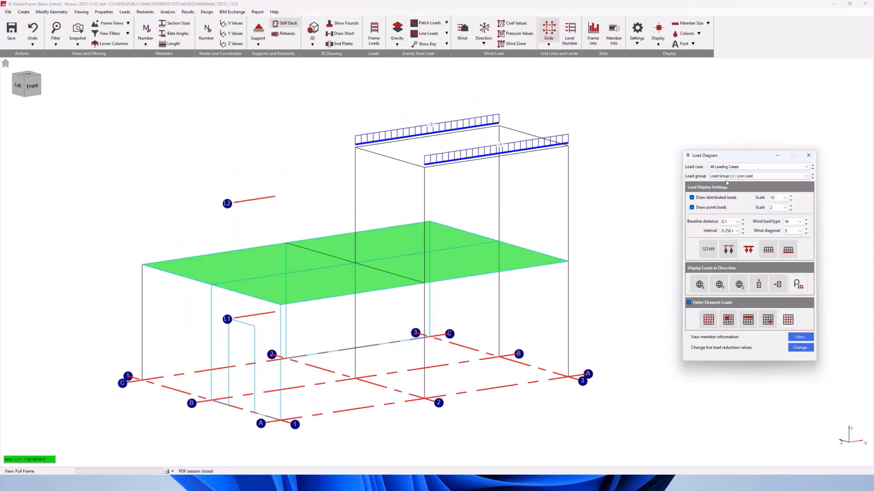
left_click(726, 177)
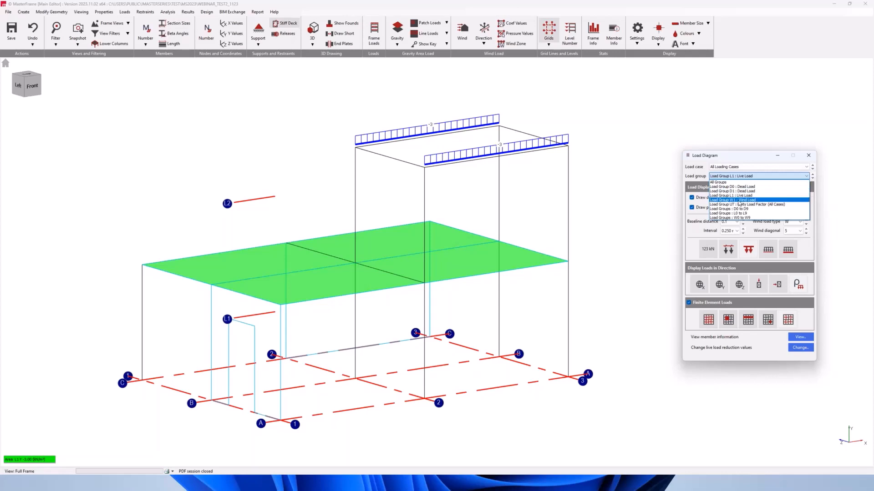
left_click(738, 201)
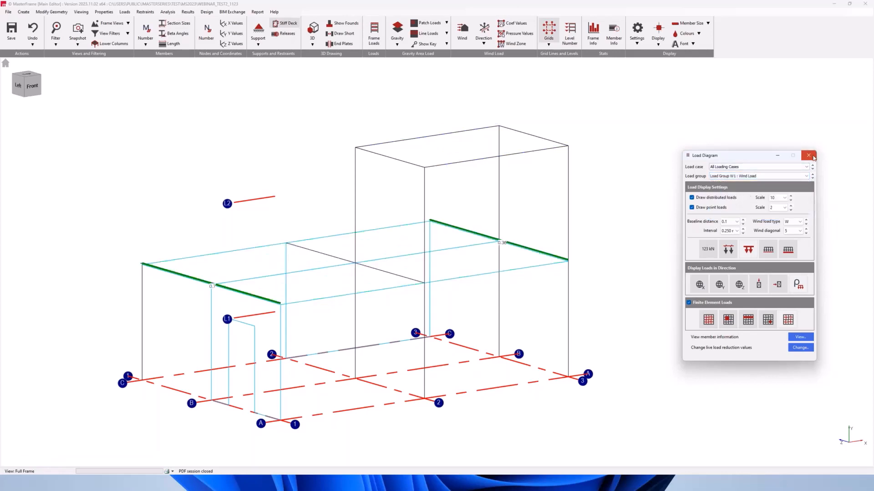
left_click(808, 156)
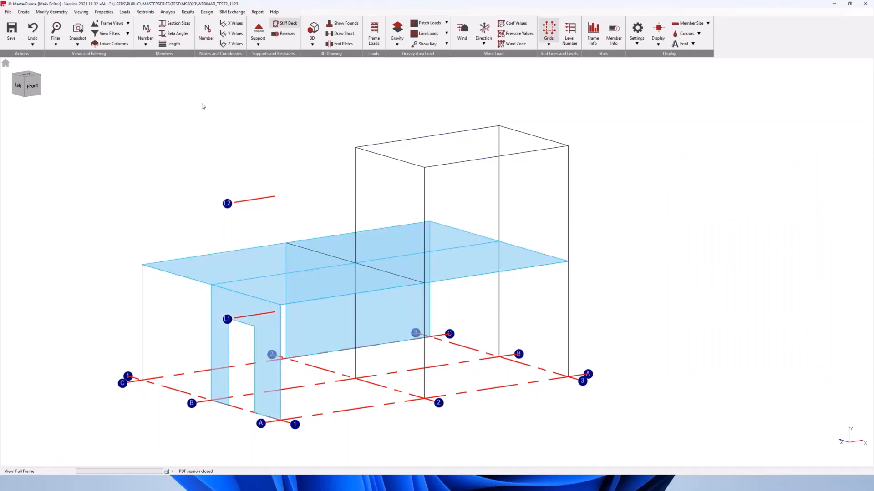
Step: Open the load case combinations and look through the list of defined loading cases
left_click(121, 14)
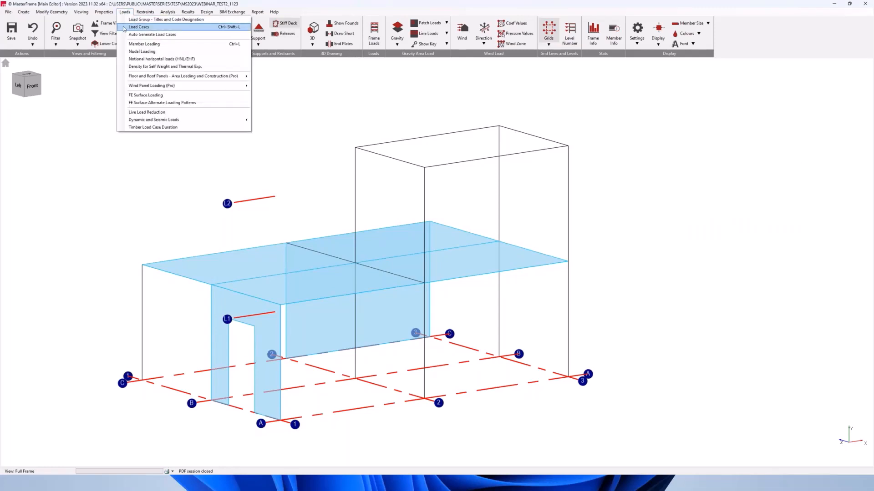
left_click(128, 27)
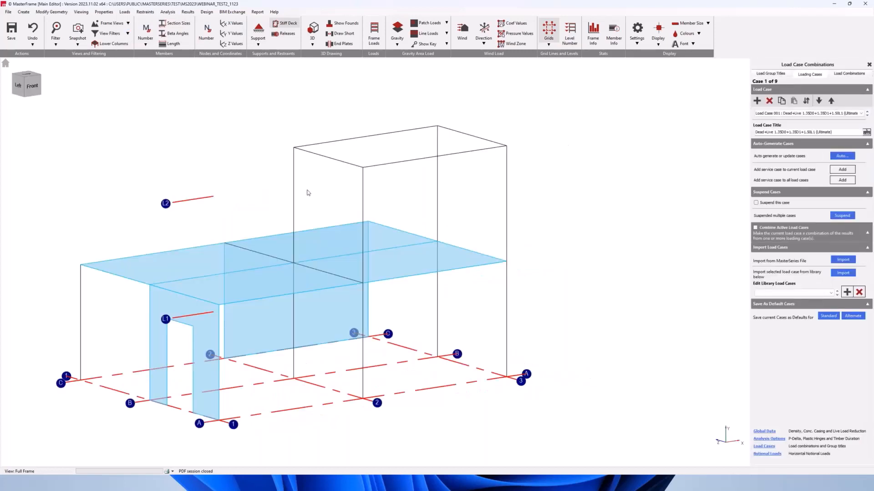
middle_click_drag(300, 224, 327, 206)
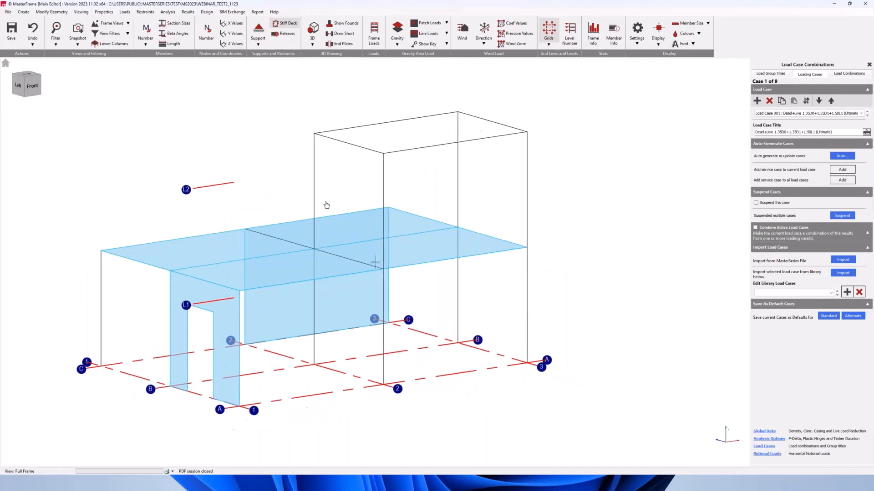
left_click(782, 114)
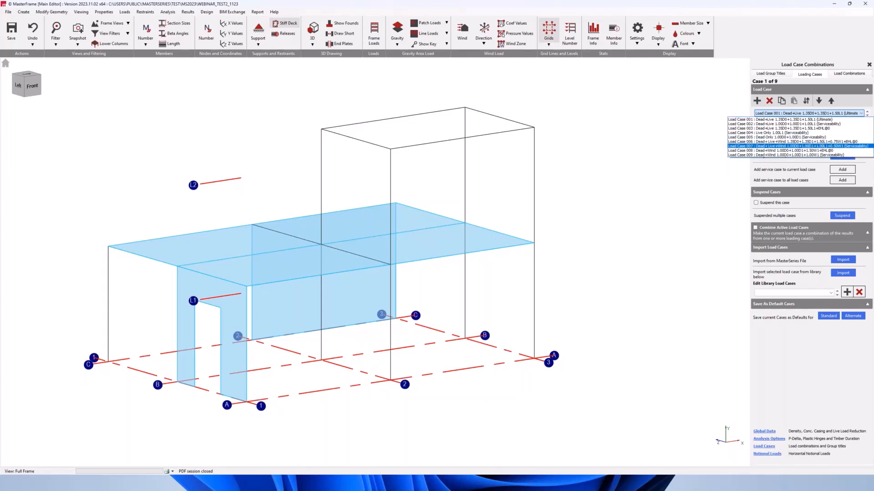
left_click(807, 201)
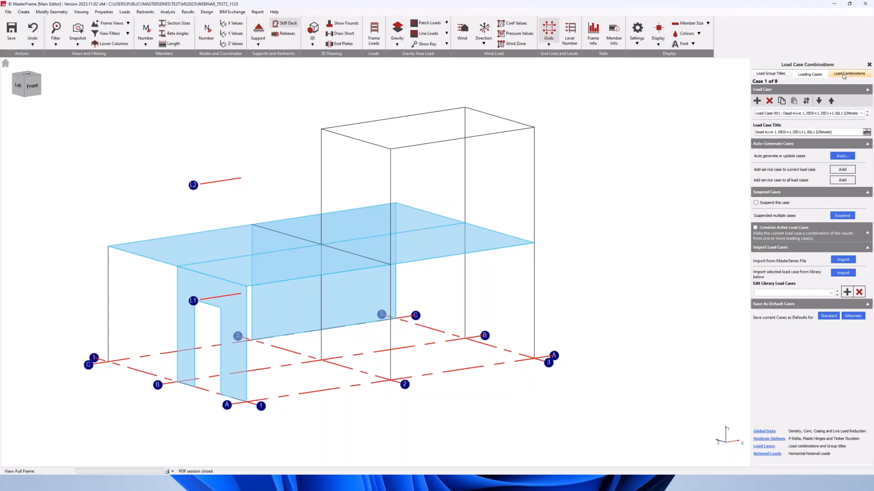
Step: Review the load factors of Load Case 002 and Load Case 006, and close the load case combinations
left_click(843, 75)
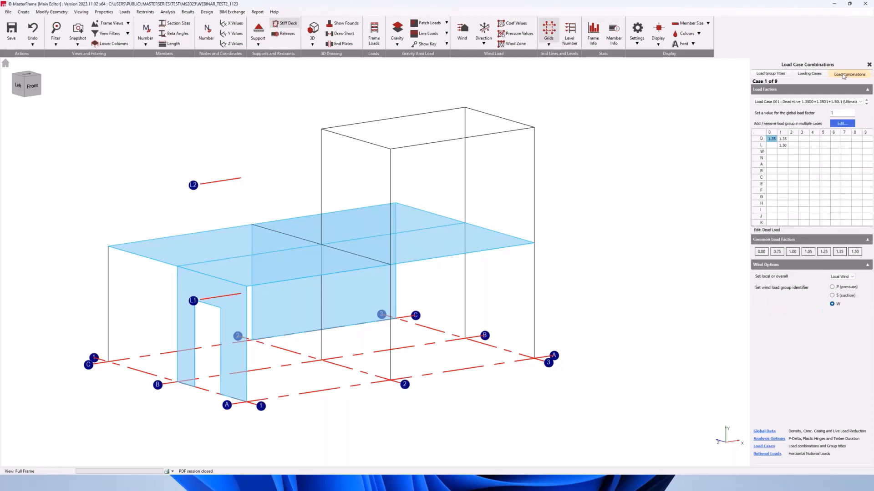
left_click(819, 105)
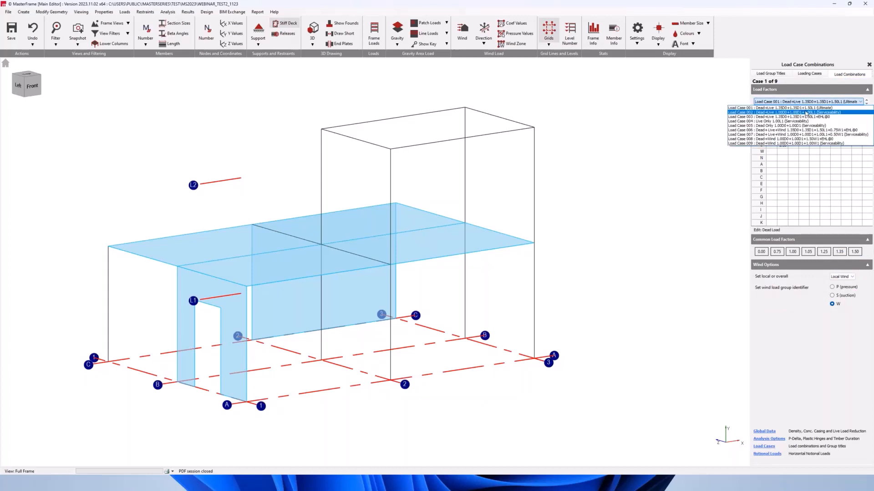
left_click(806, 112)
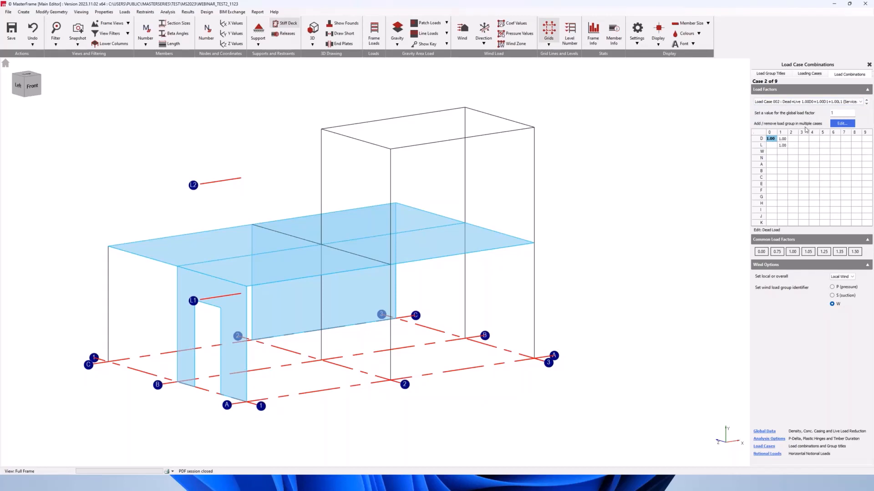
left_click(817, 102)
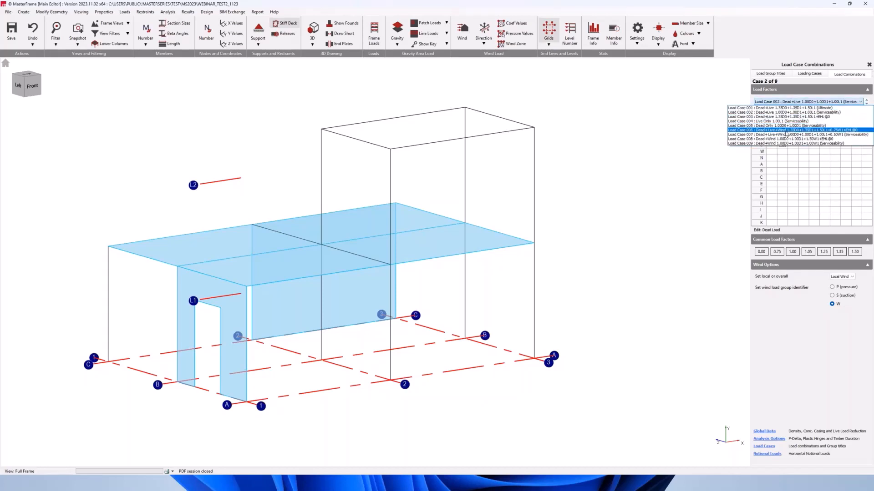
left_click(815, 130)
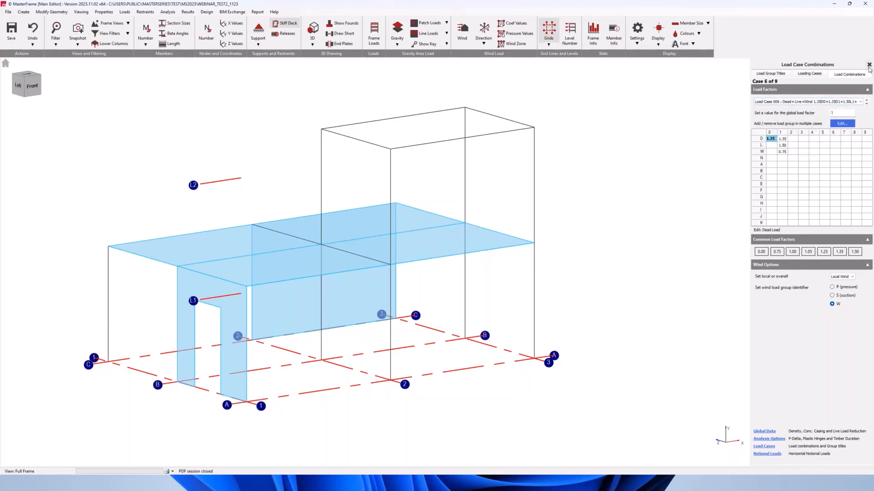
left_click(868, 65)
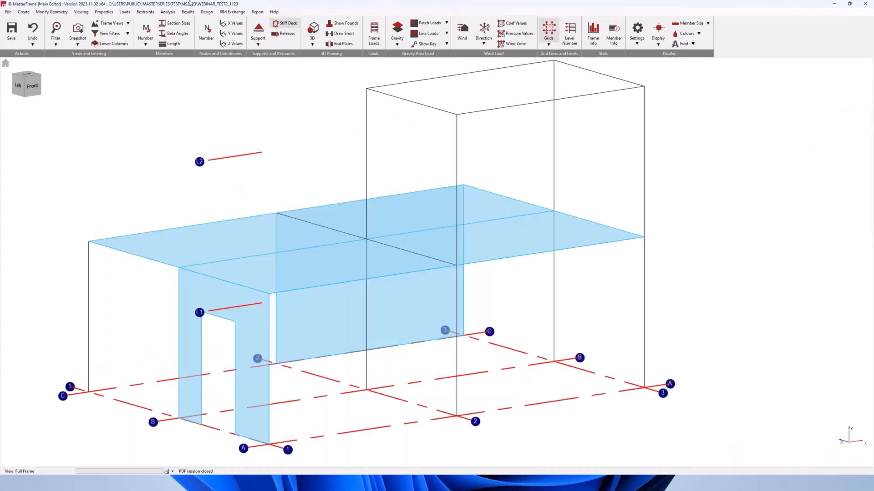
Step: Run the static analysis of the model as a space frame
left_click(163, 14)
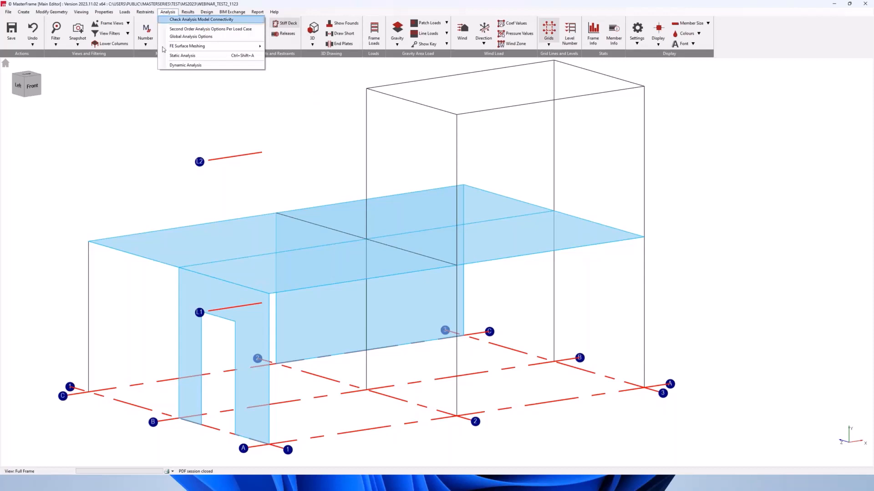
left_click(180, 56)
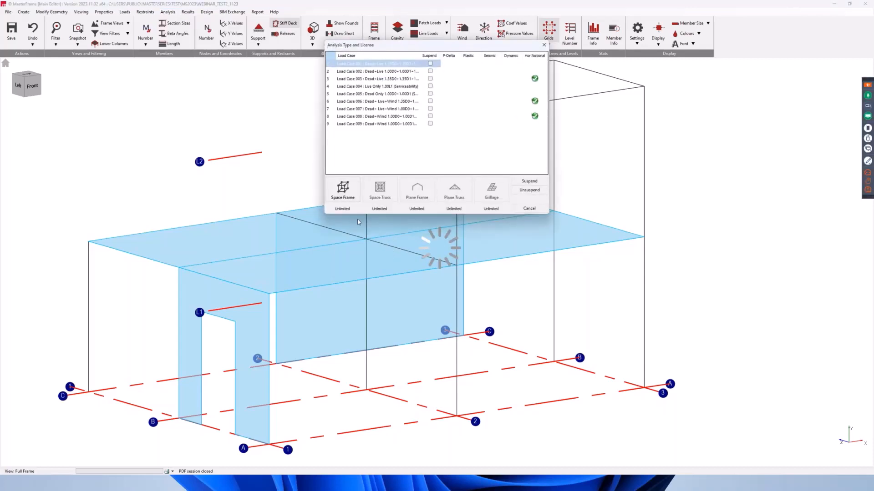
left_click(345, 198)
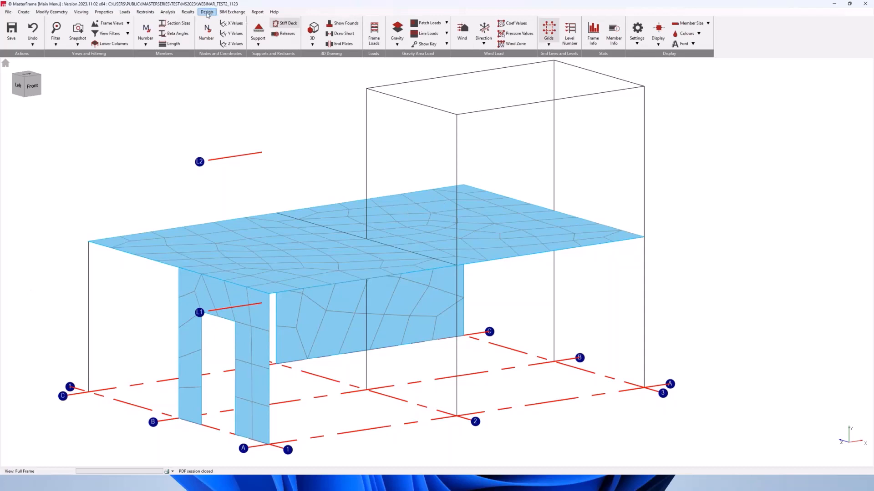
Step: Open the graphical analysis output and display the deflected shape together with the frame geometry
left_click(191, 13)
left_click(200, 20)
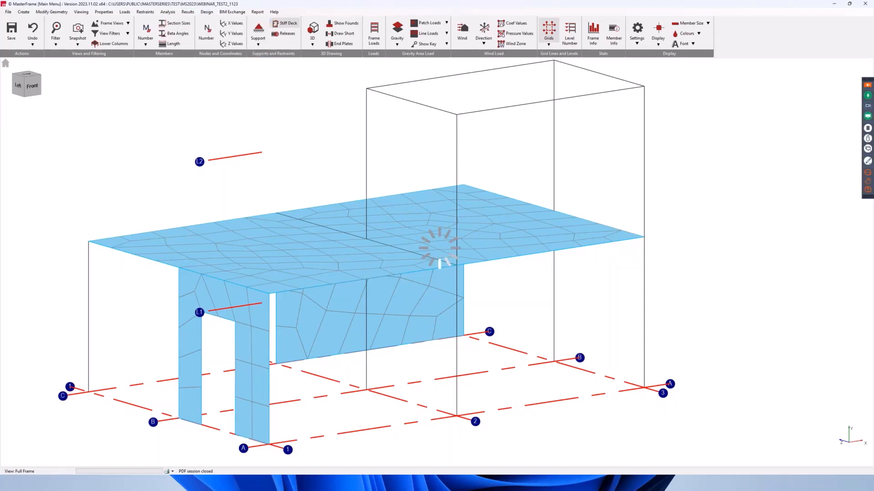
scroll(541, 218, "down", 2)
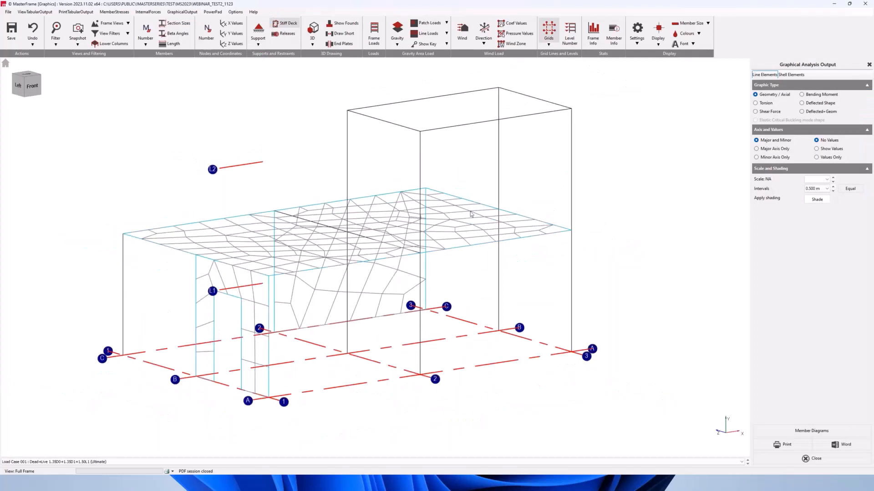
middle_click_drag(469, 210, 476, 219)
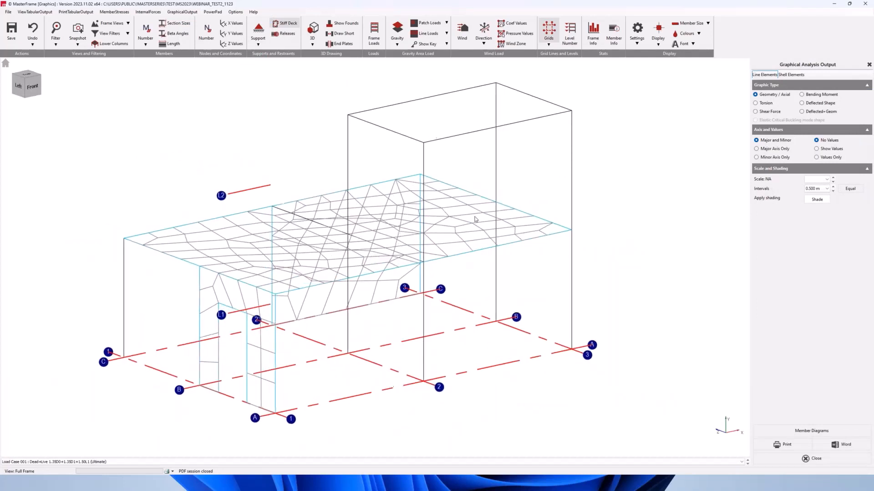
middle_click_drag(295, 252, 299, 256)
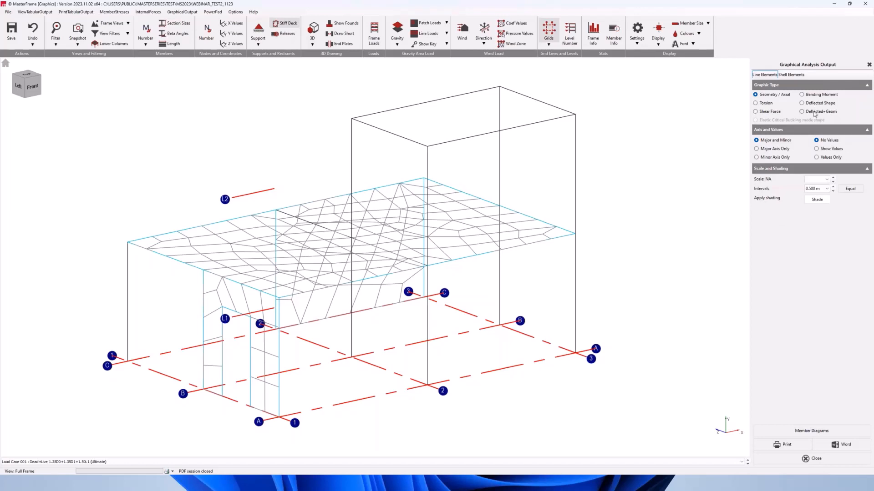
left_click(815, 113)
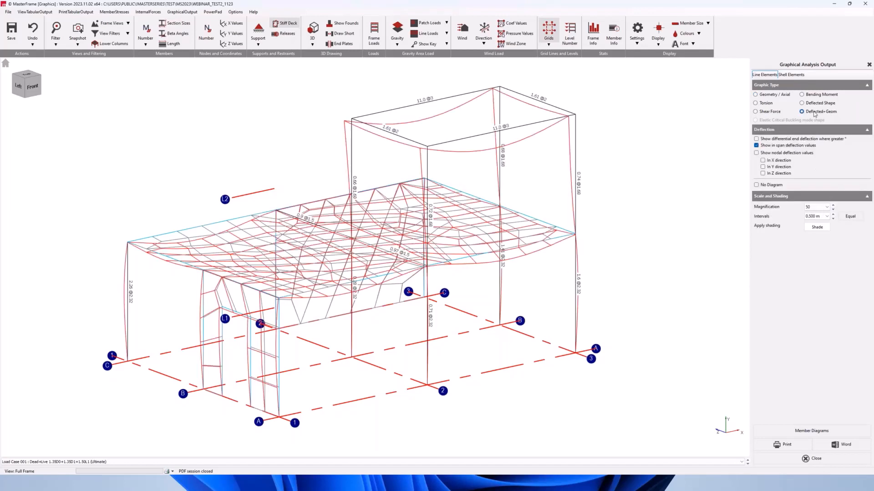
Step: Show the nodal deflection values in the Y direction and look through the available load cases
left_click(756, 153)
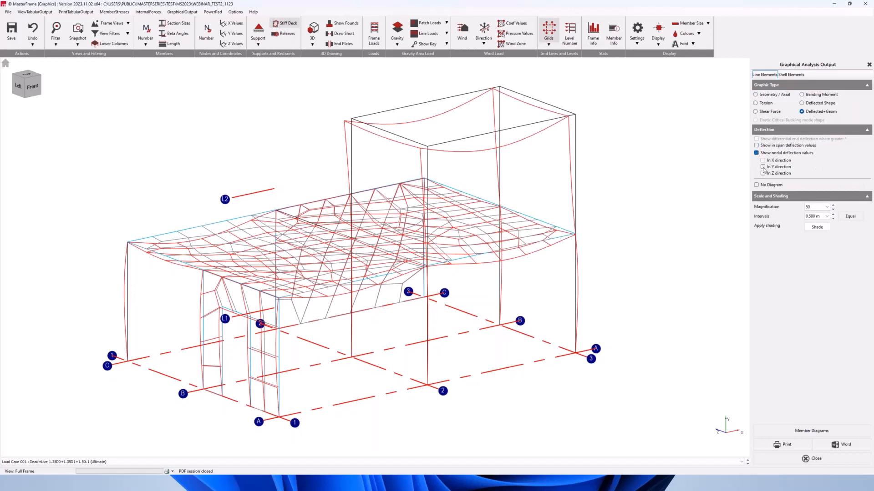
left_click(763, 168)
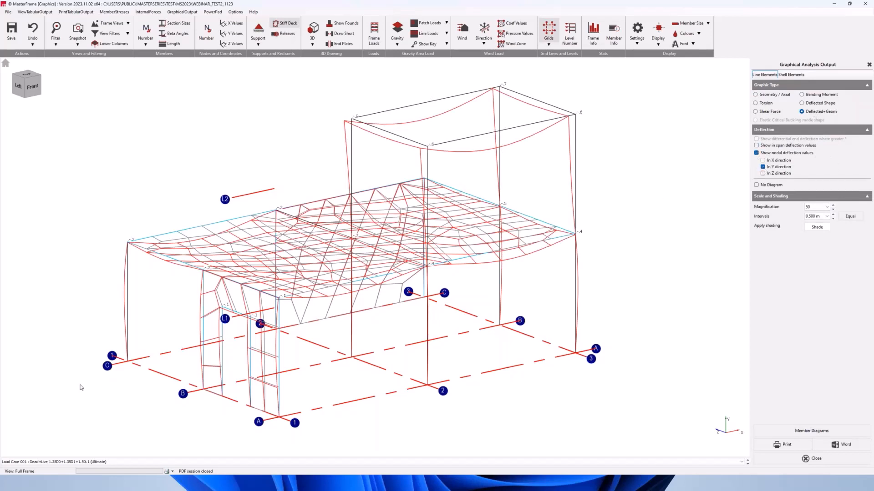
left_click(55, 465)
left_click(49, 427)
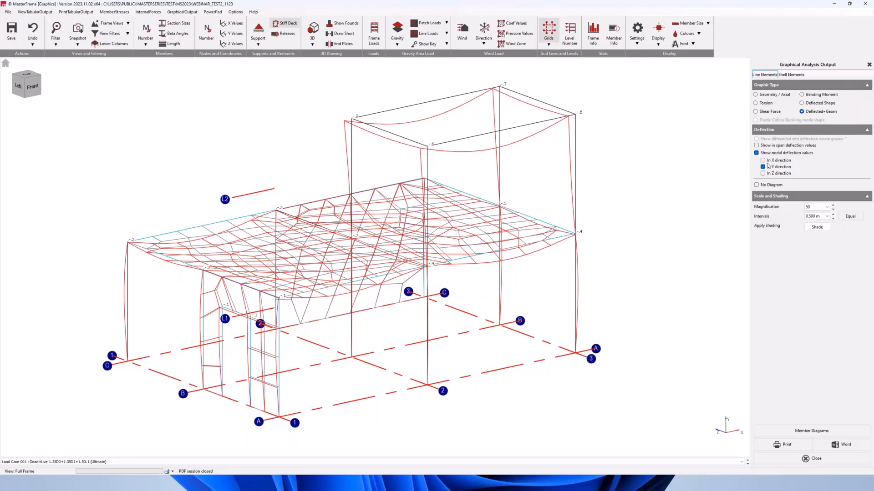
Step: Switch the nodal deflection values to the X direction and view them for Load Case 005, Dead Only
left_click(762, 167)
left_click(763, 160)
left_click(146, 462)
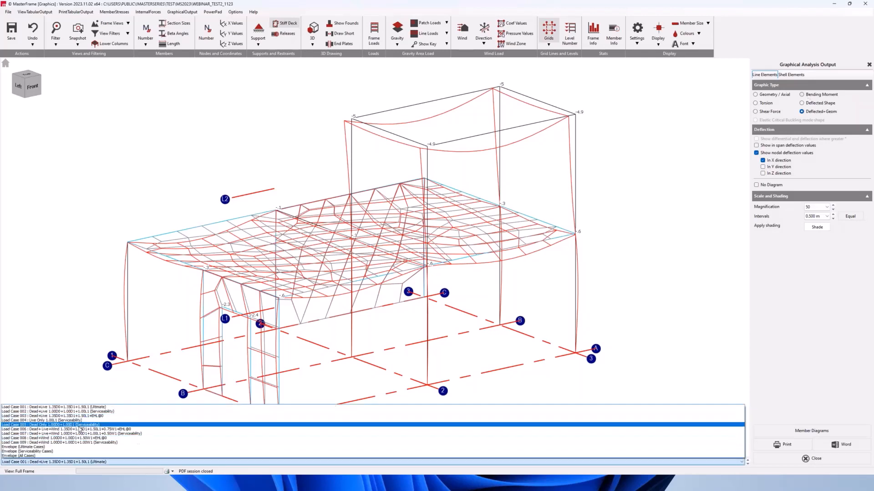
left_click(80, 426)
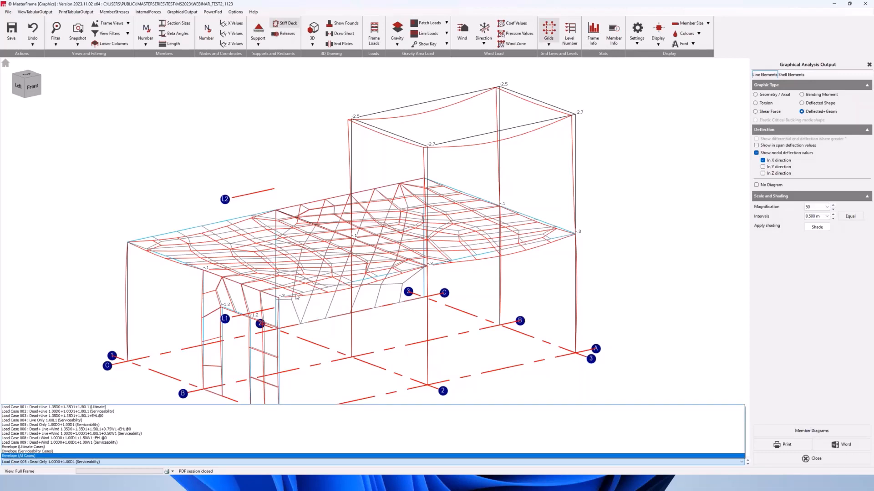
Step: Display the bending moment diagrams of the line elements with their values shown
left_click(804, 98)
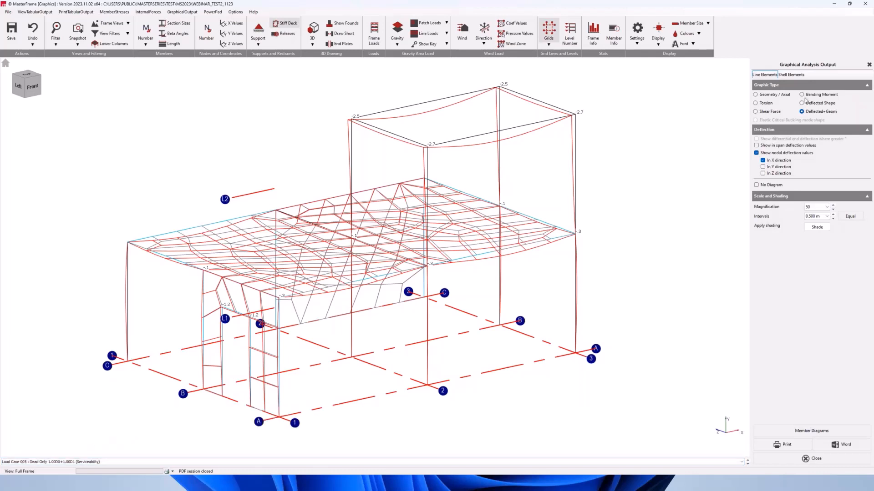
left_click(810, 95)
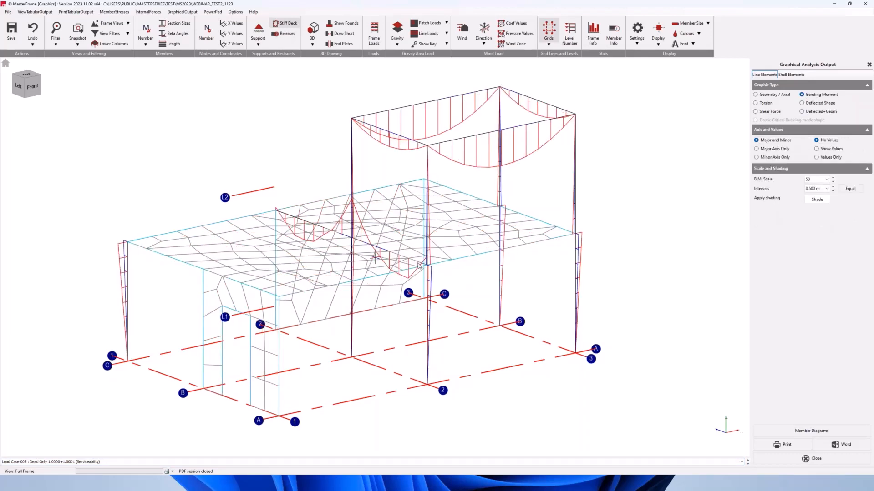
middle_click_drag(376, 256, 392, 256)
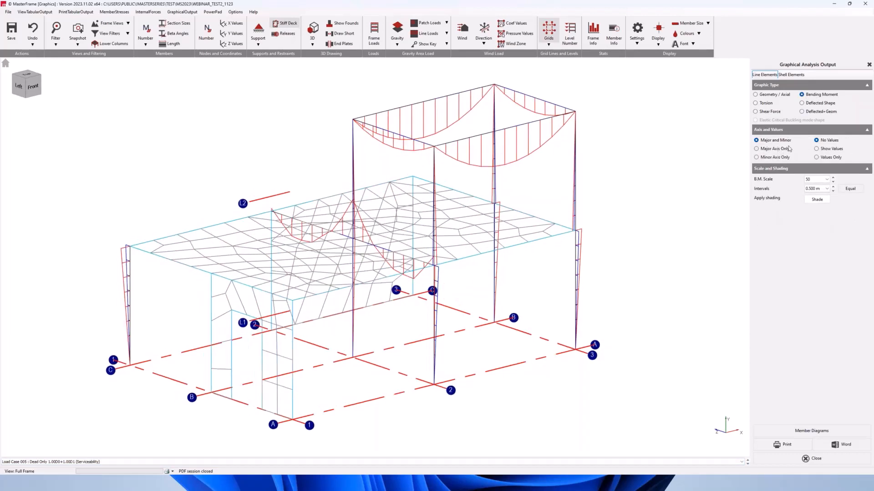
left_click(818, 148)
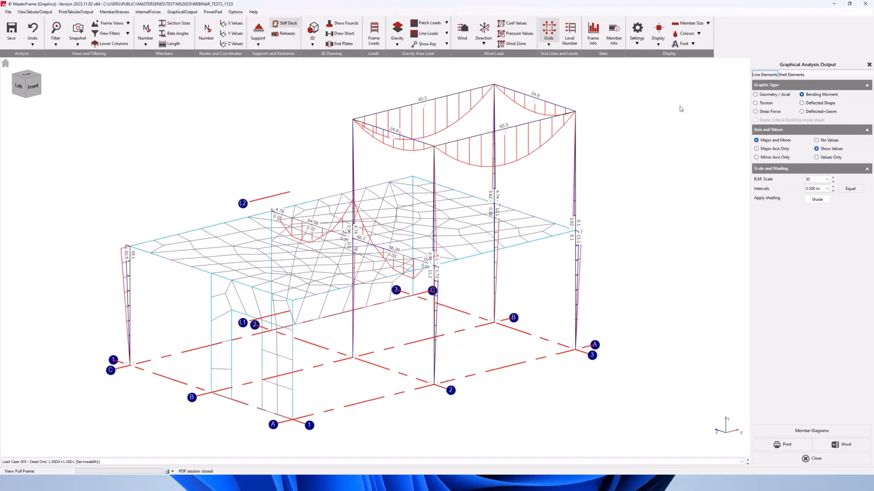
Step: Display the shear force diagrams of the line elements and try adjusting the shear scale
left_click(764, 113)
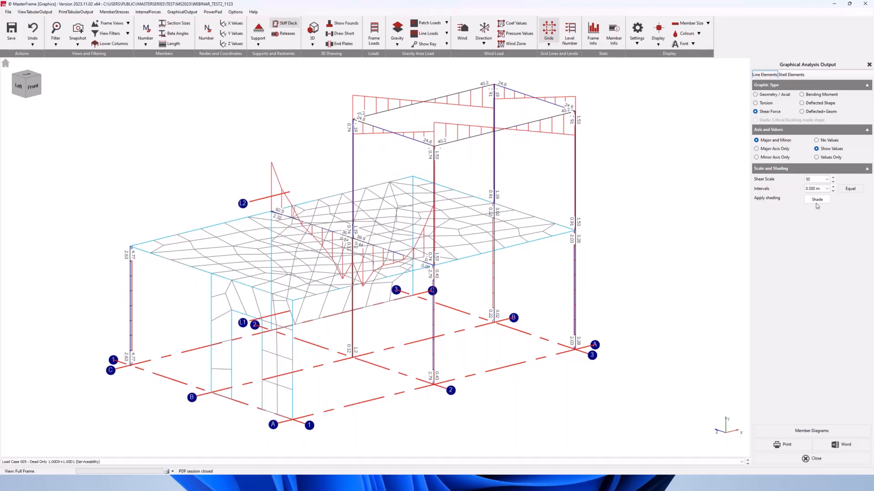
left_click(832, 178)
left_click(833, 182)
Step: Display the shell element displacement contours and look through the available forces and displacements result types
left_click(785, 75)
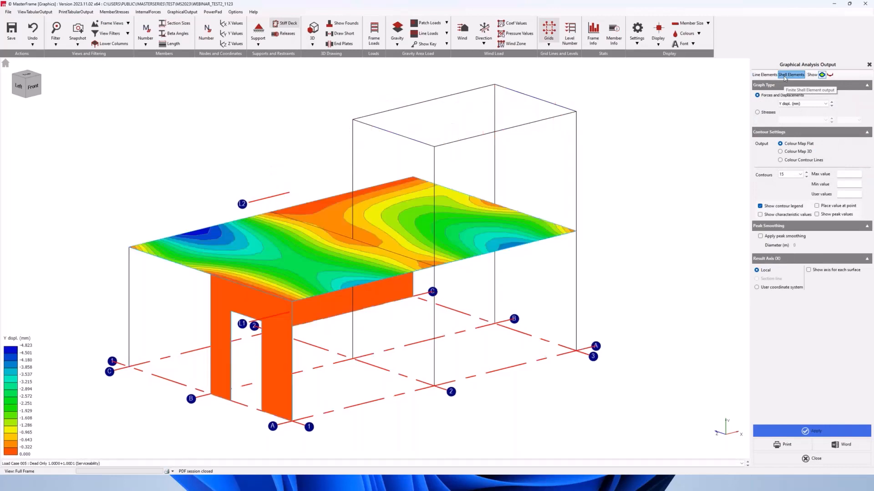
left_click(795, 104)
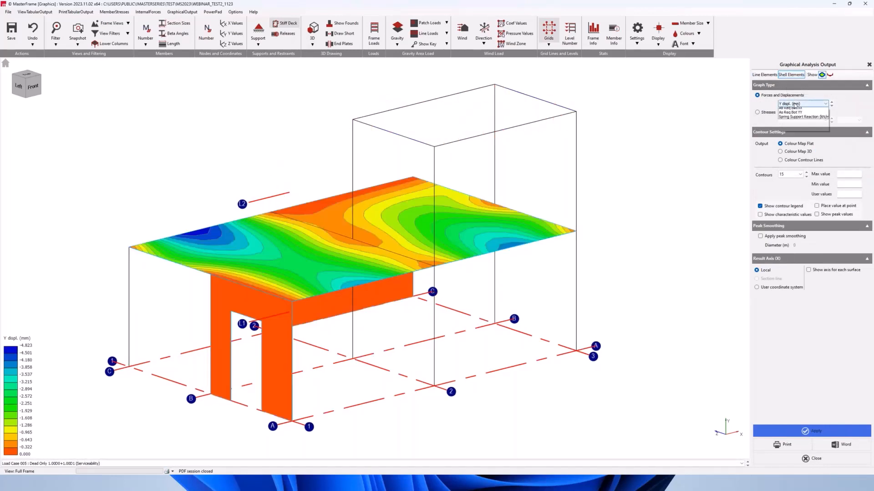
left_click(783, 189)
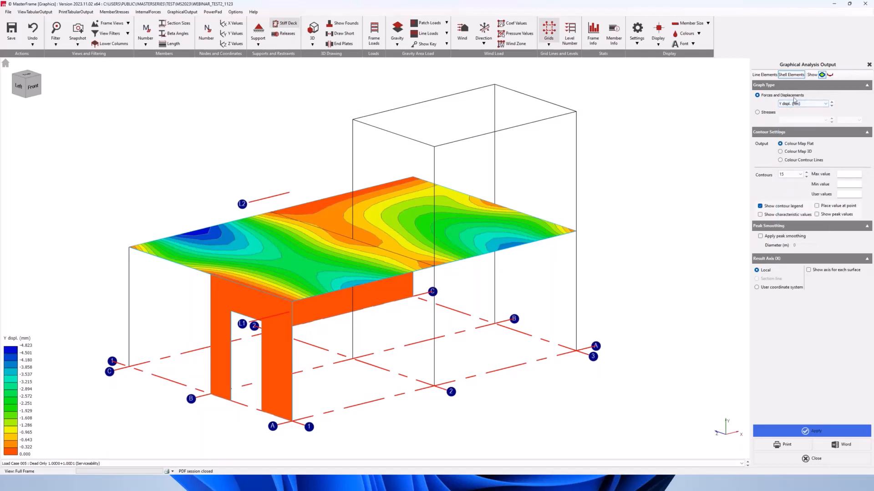
left_click(796, 104)
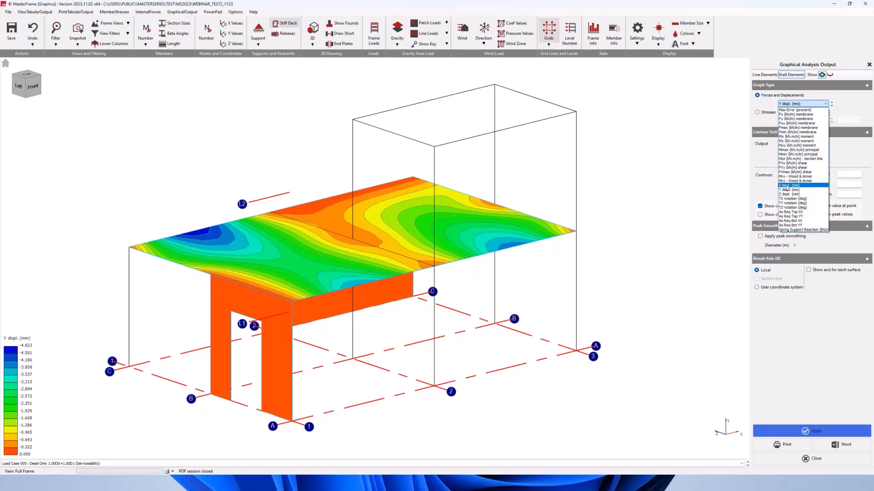
left_click(841, 101)
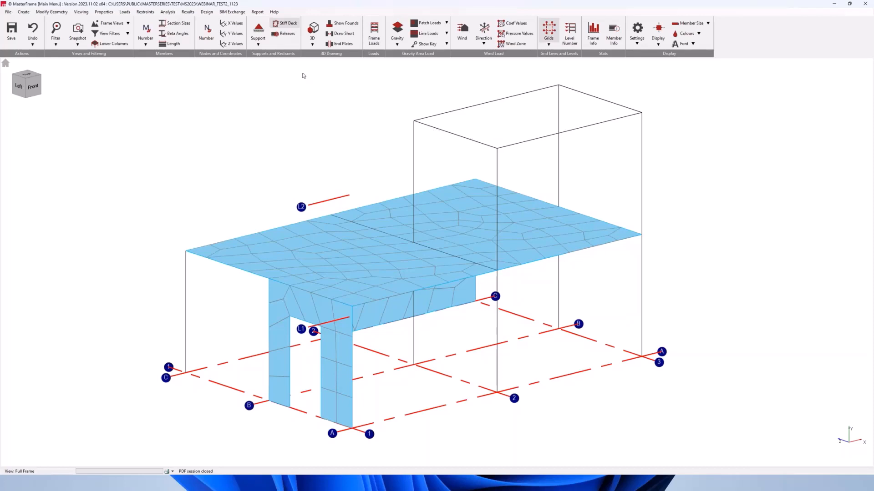
Step: Start Concrete Beam, Column and Pad Design and review the defaults options and the common concrete and reinforcement settings
left_click(208, 13)
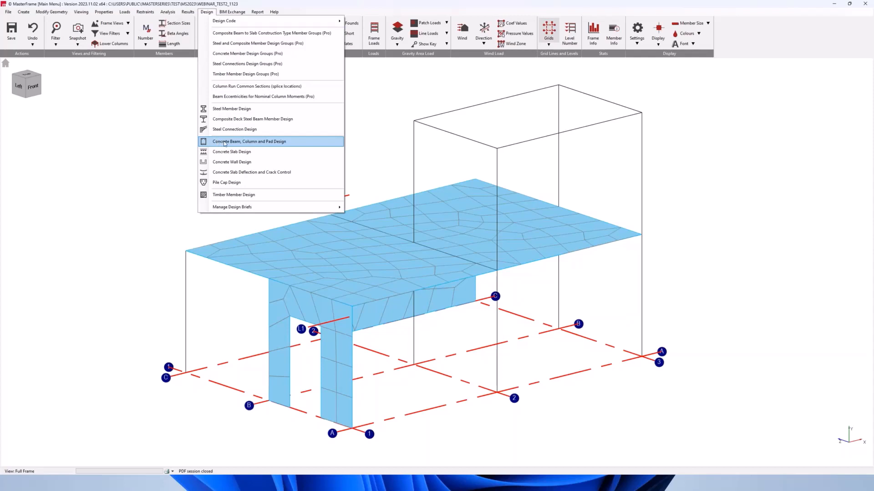
left_click(248, 144)
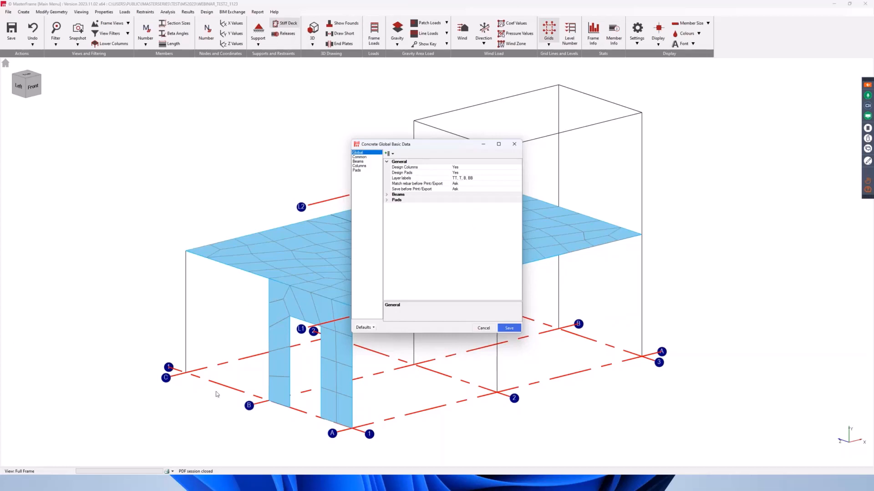
left_click(370, 328)
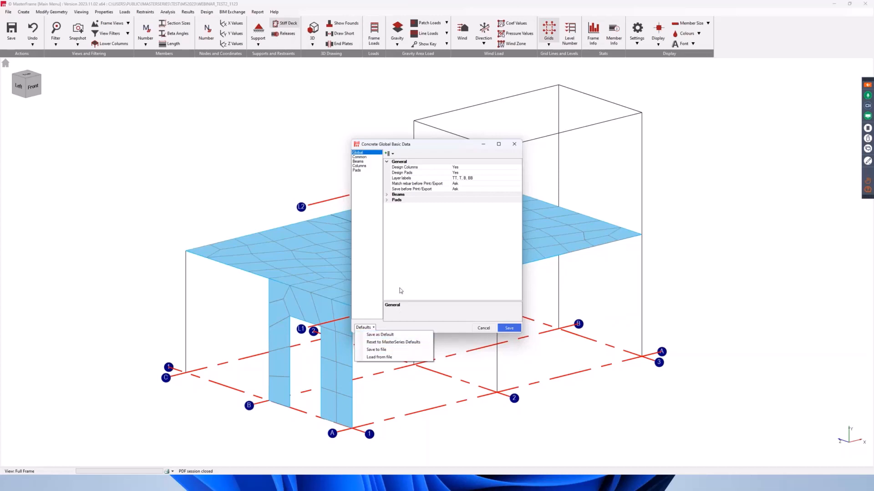
left_click(381, 301)
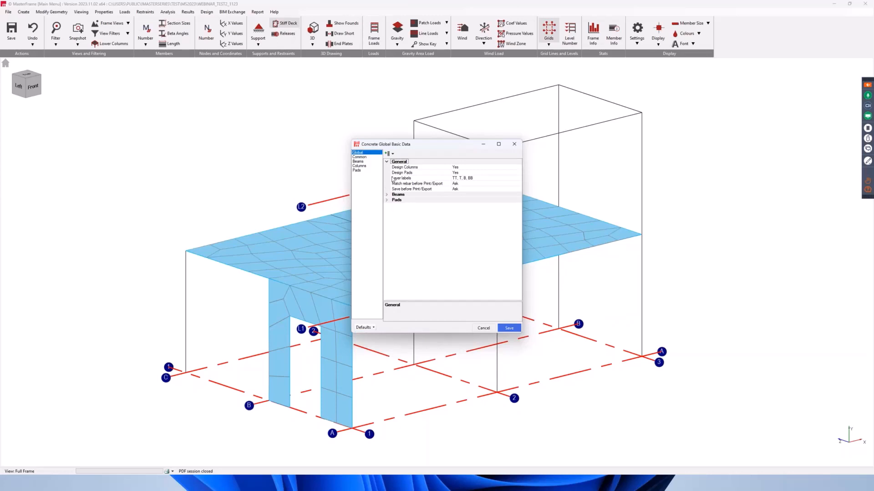
left_click(363, 157)
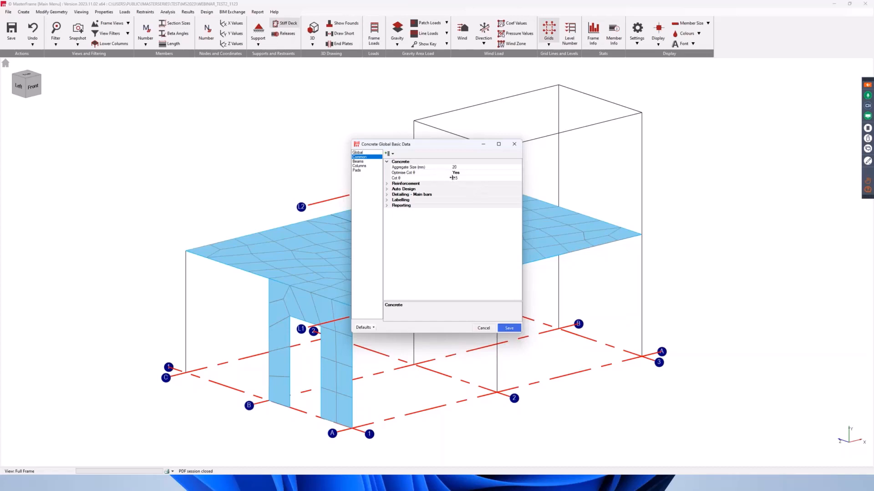
left_click(387, 184)
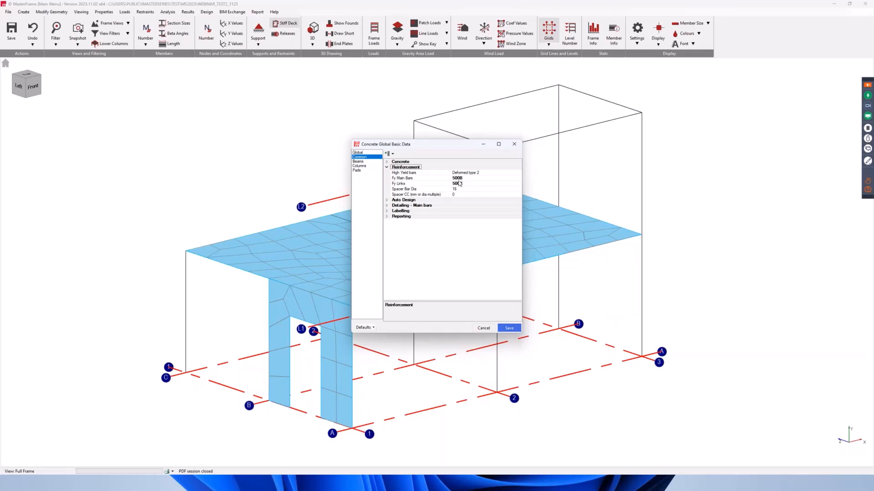
Step: Review the beam defaults for general options, concrete, cover to links and auto design
left_click(357, 161)
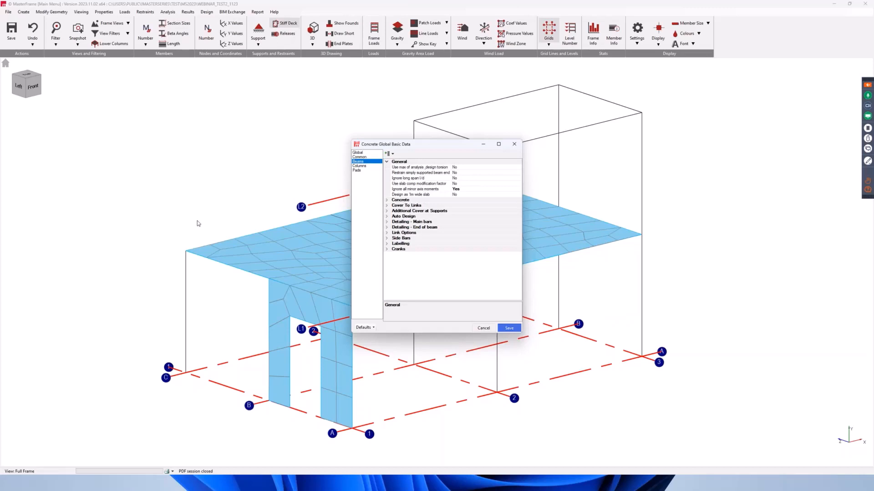
left_click(386, 200)
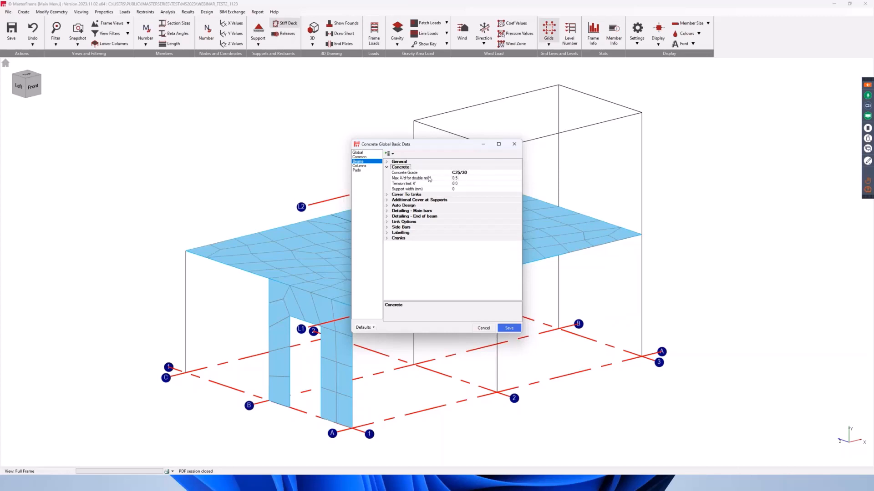
left_click(387, 195)
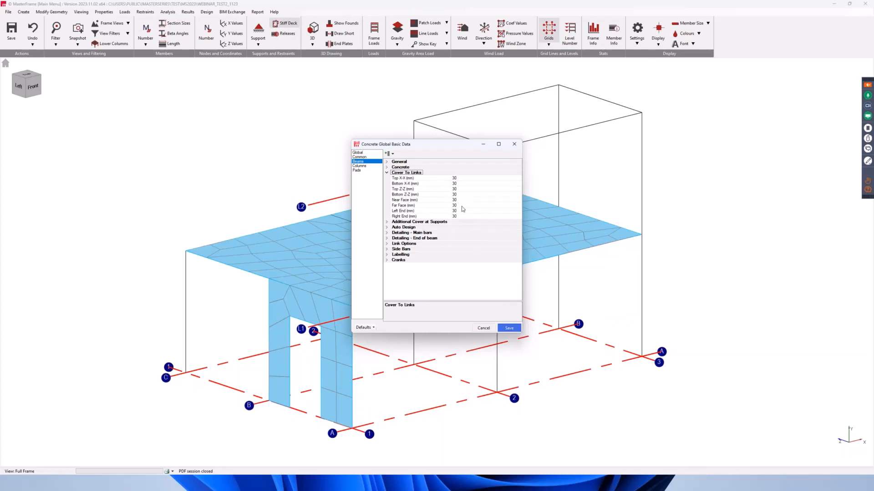
left_click(390, 227)
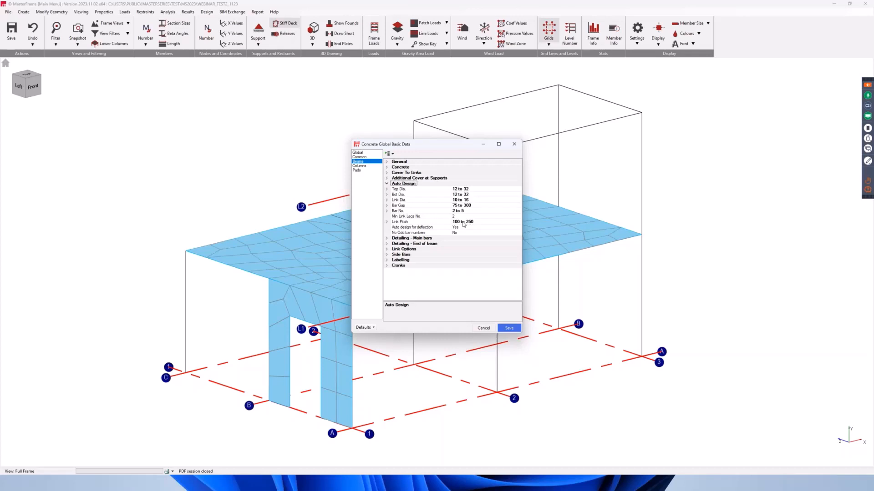
Step: Review the beam main bar detailing options, keeping the curtailment style as Detailed + Double
left_click(389, 239)
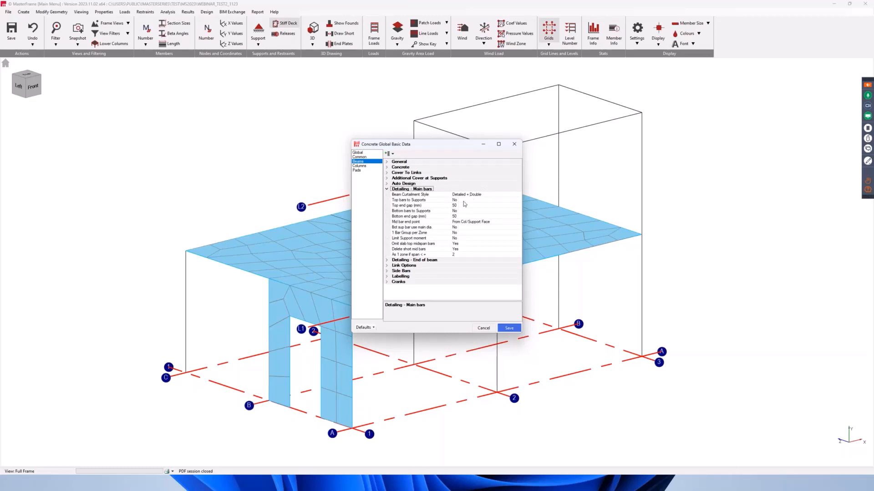
left_click(515, 195)
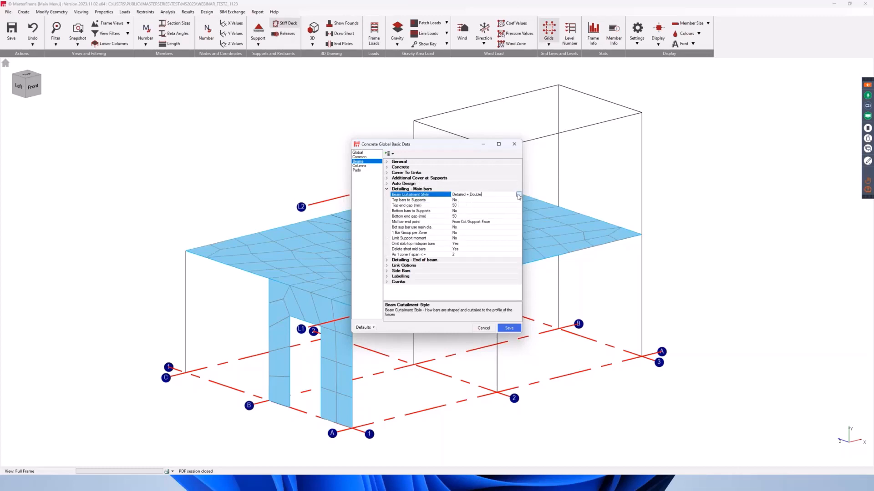
left_click(518, 195)
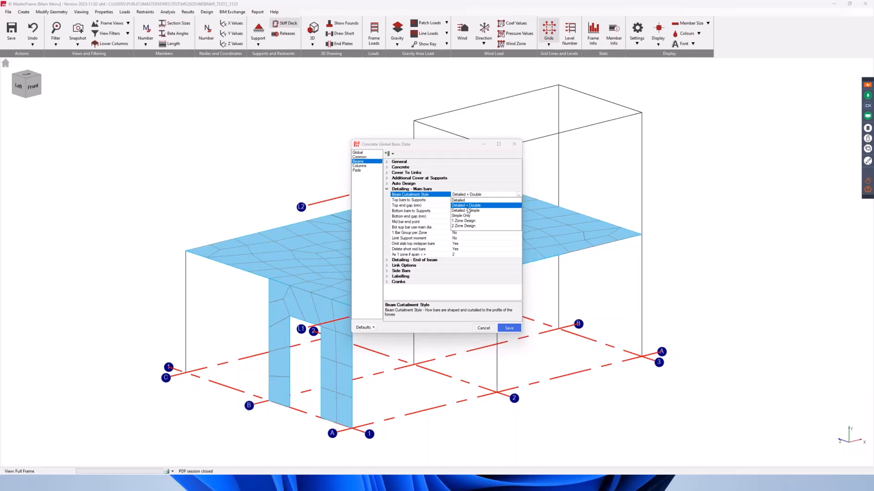
left_click(477, 207)
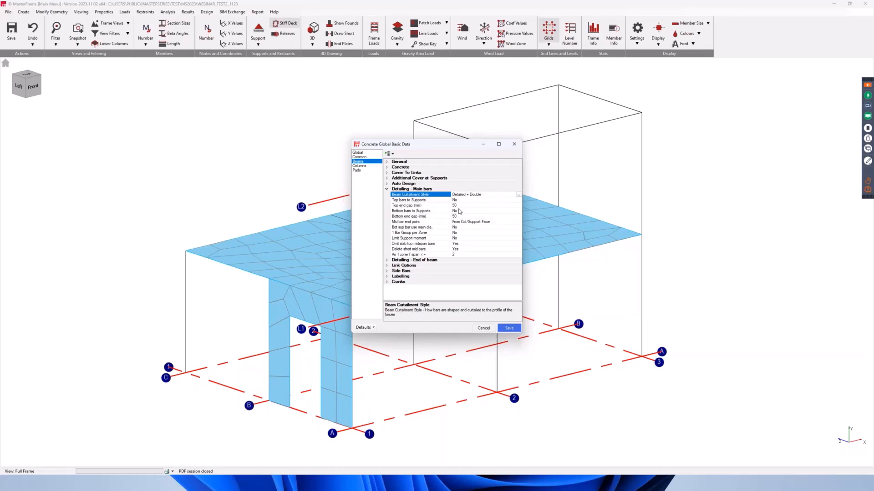
left_click(403, 233)
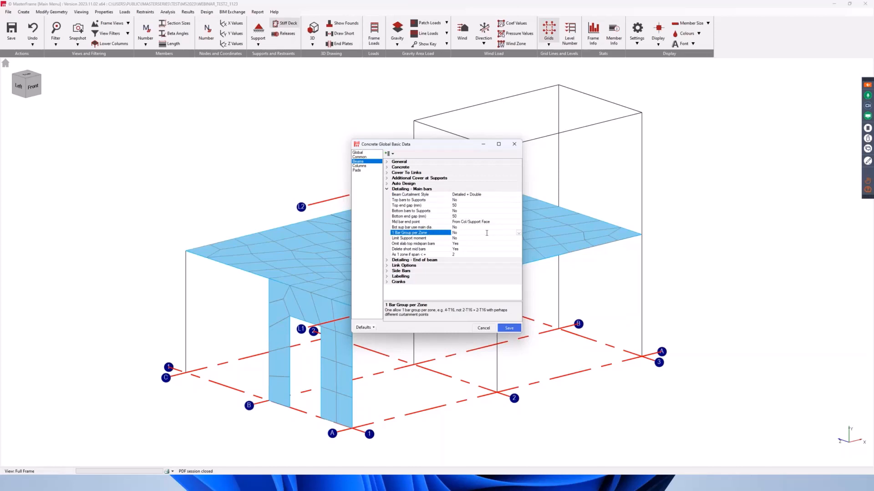
left_click(415, 250)
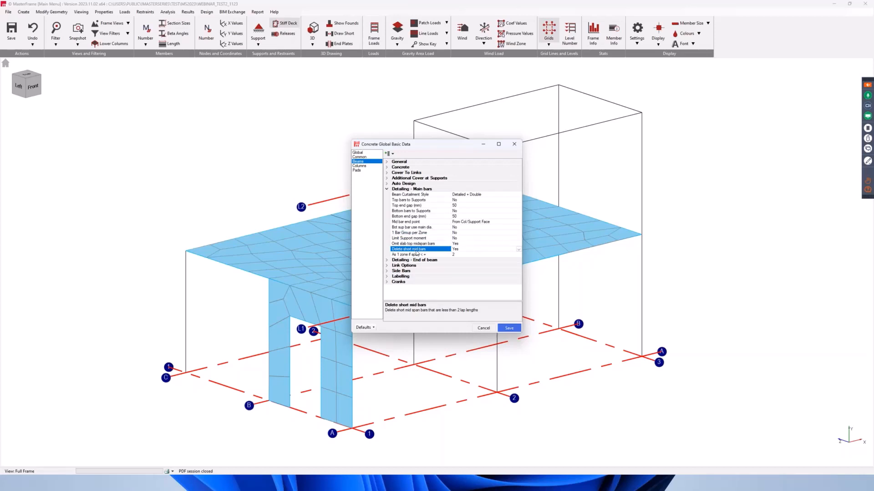
left_click(428, 256)
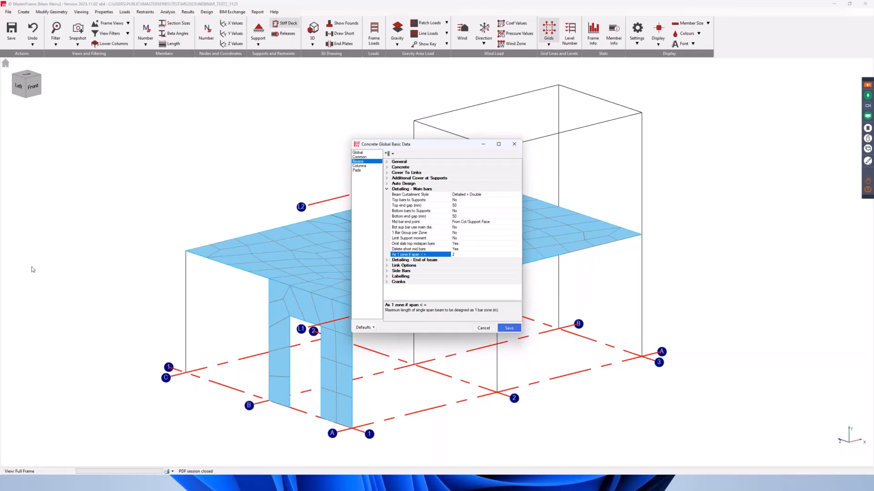
Step: Review the beam defaults for end-of-beam detailing and link options, including open links with closer and single leg internal links
left_click(387, 260)
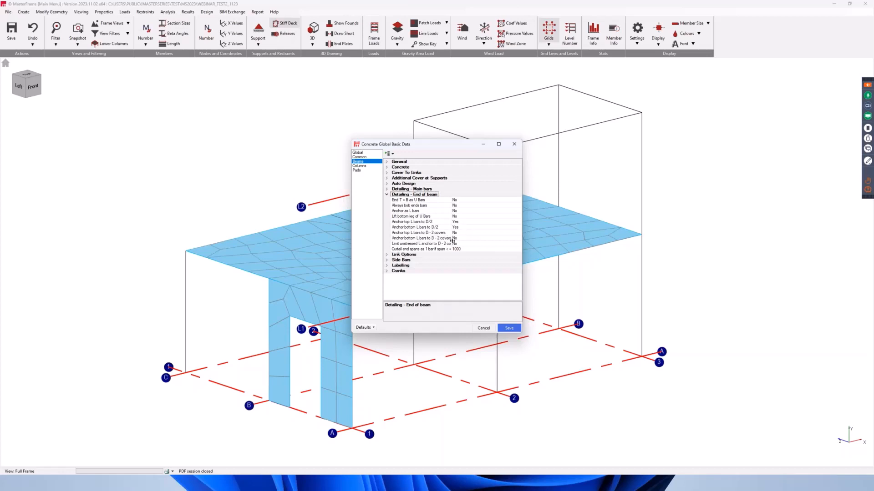
left_click(419, 206)
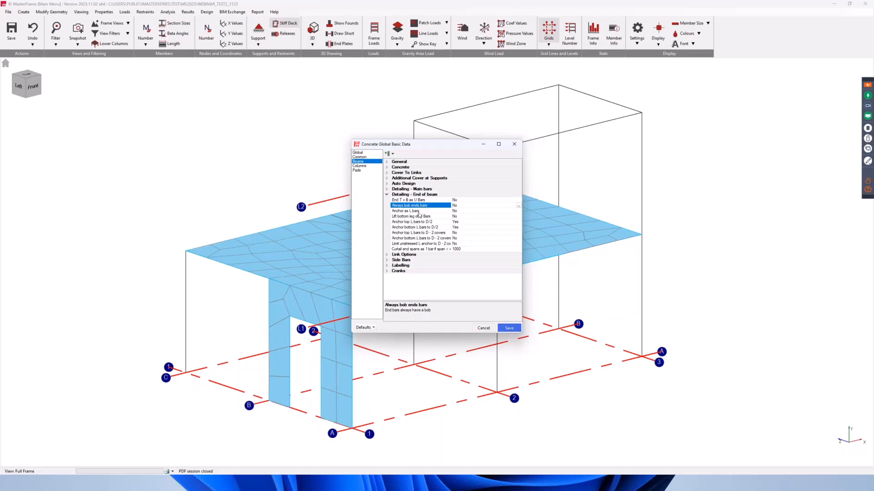
left_click(387, 255)
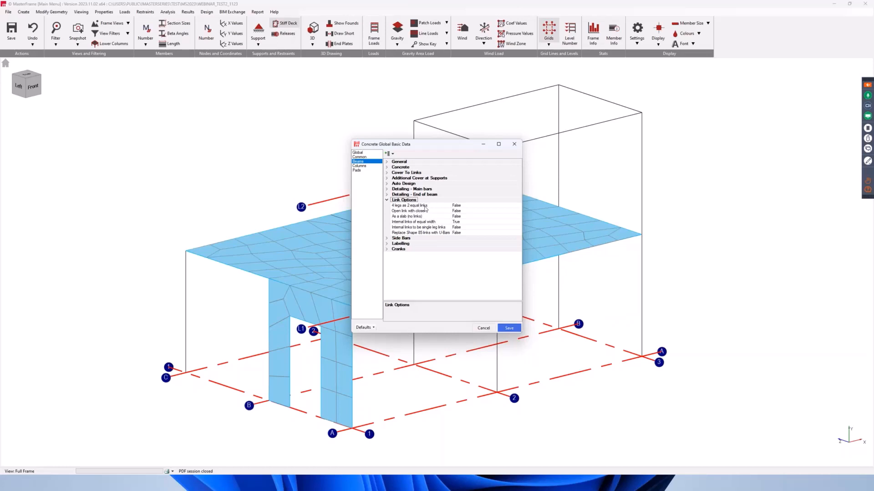
left_click(426, 207)
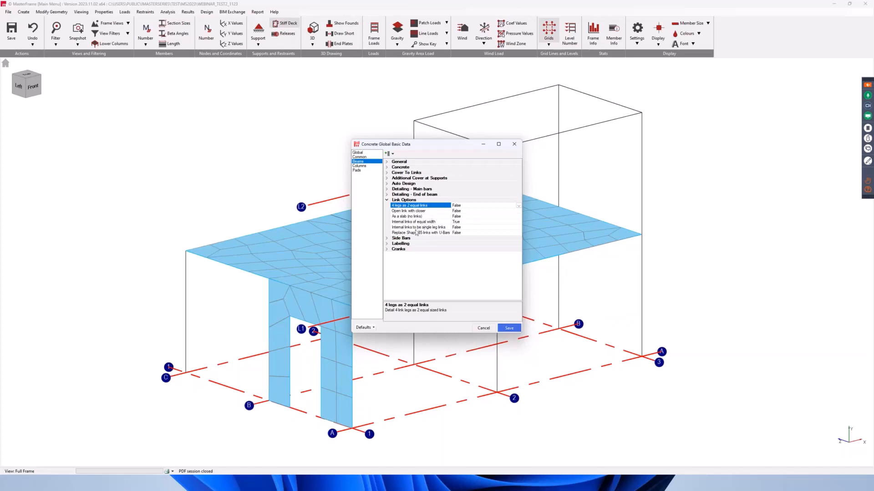
left_click(413, 212)
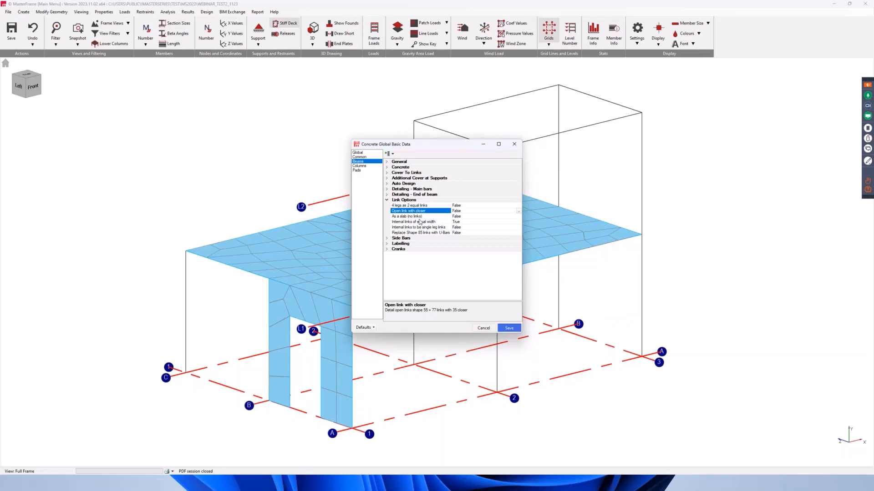
left_click(417, 228)
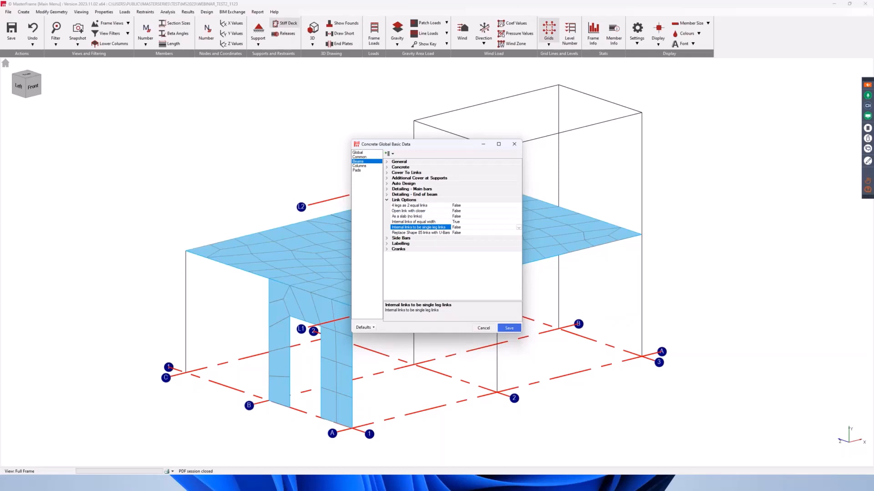
Step: Review the column defaults for concrete, reinforcement and slenderness, including the EC2 effective length and bi-axial bending options
left_click(364, 167)
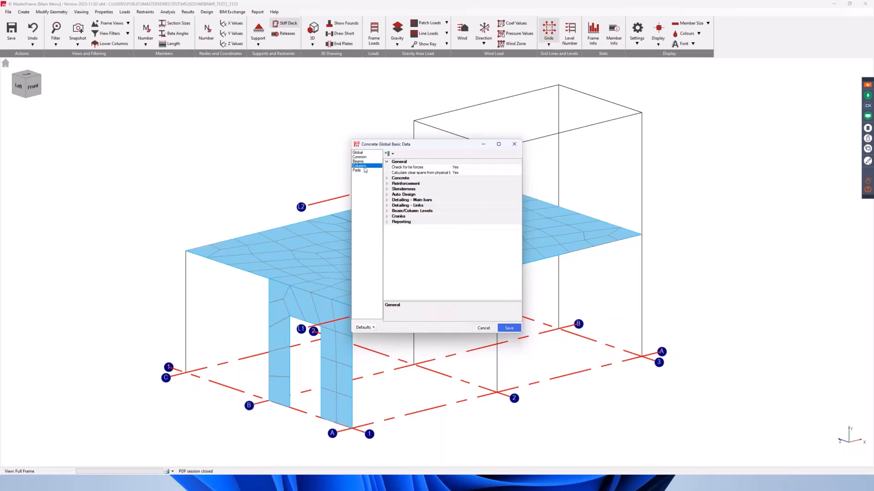
left_click(387, 179)
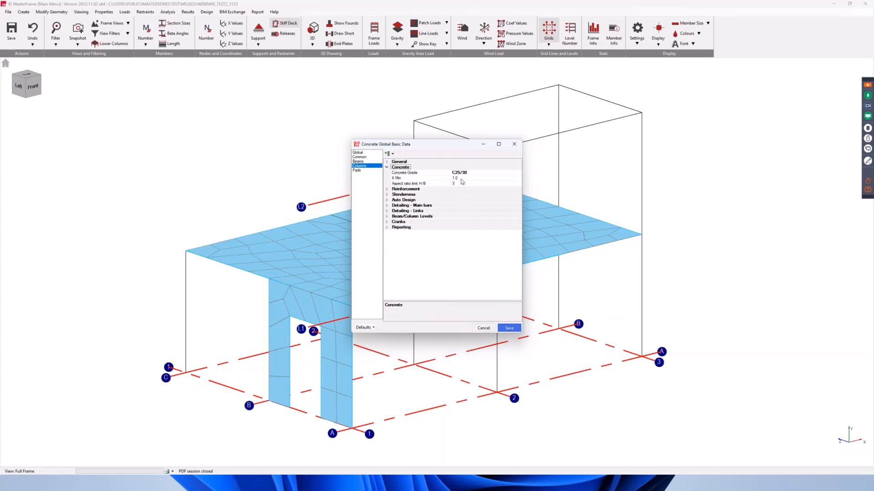
left_click(391, 189)
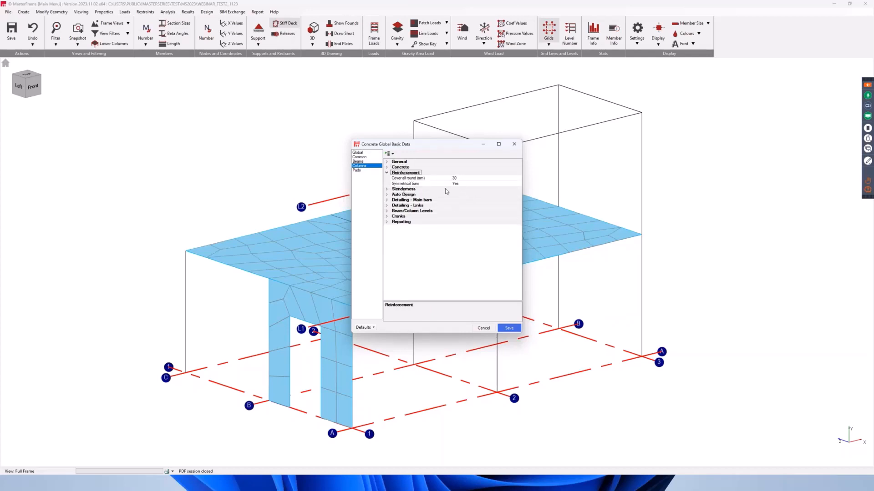
left_click(386, 189)
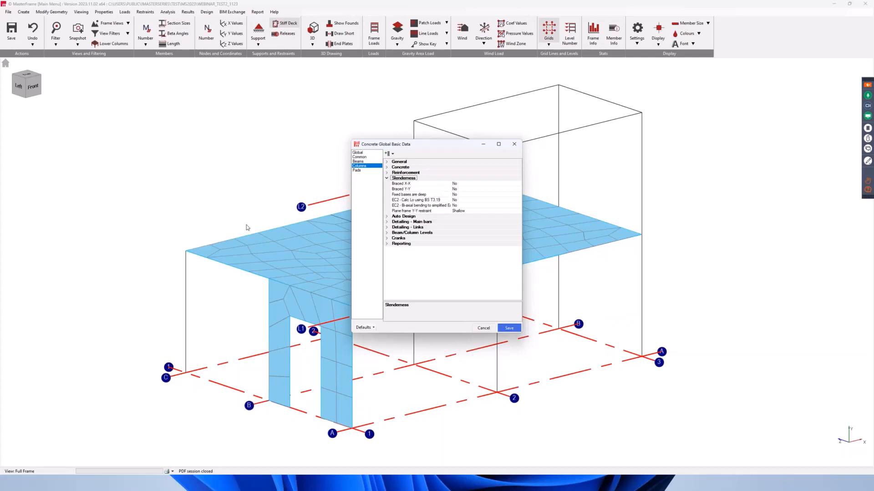
left_click(409, 201)
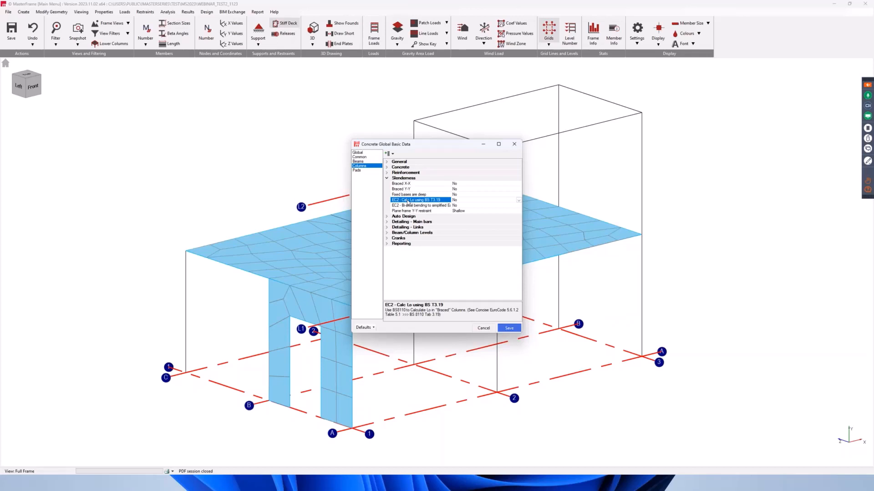
left_click(410, 205)
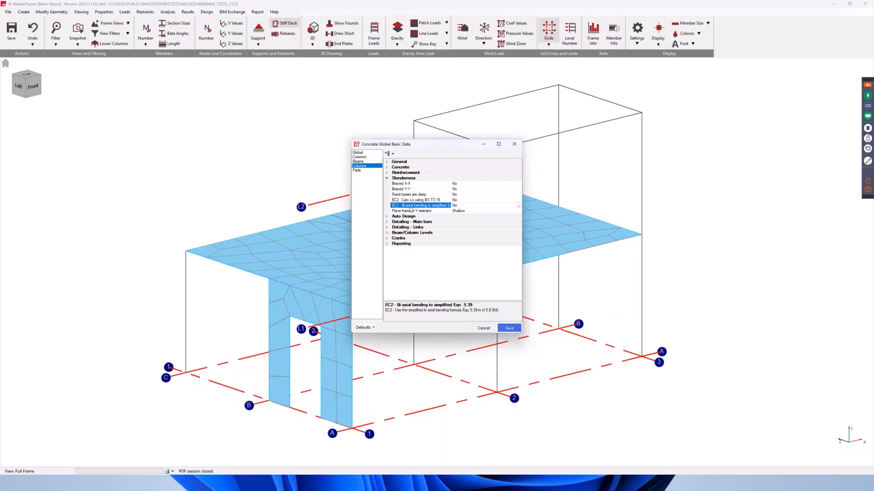
Step: Review the column auto design ranges and the main bar and link detailing options, including splice bar lap and hoops
left_click(387, 217)
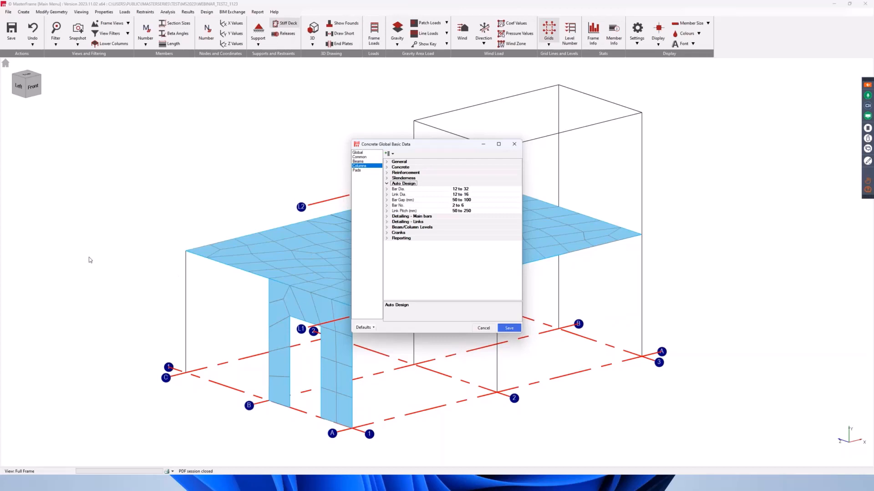
left_click(387, 217)
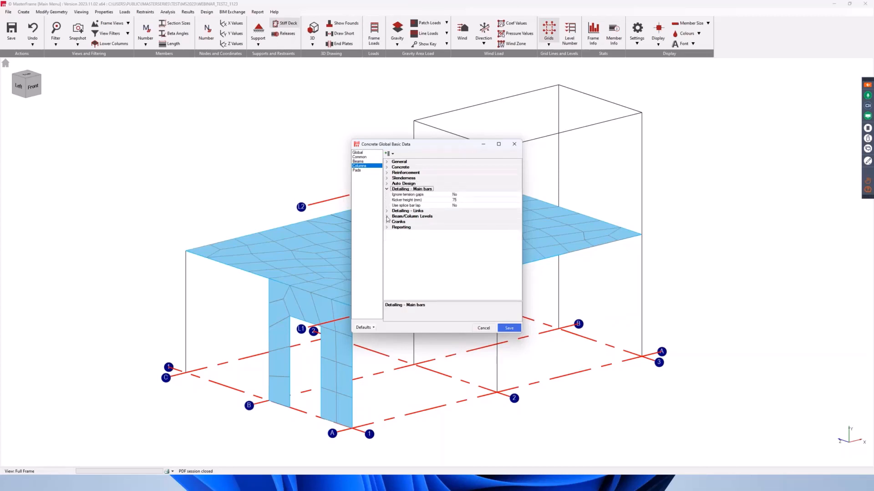
left_click(419, 205)
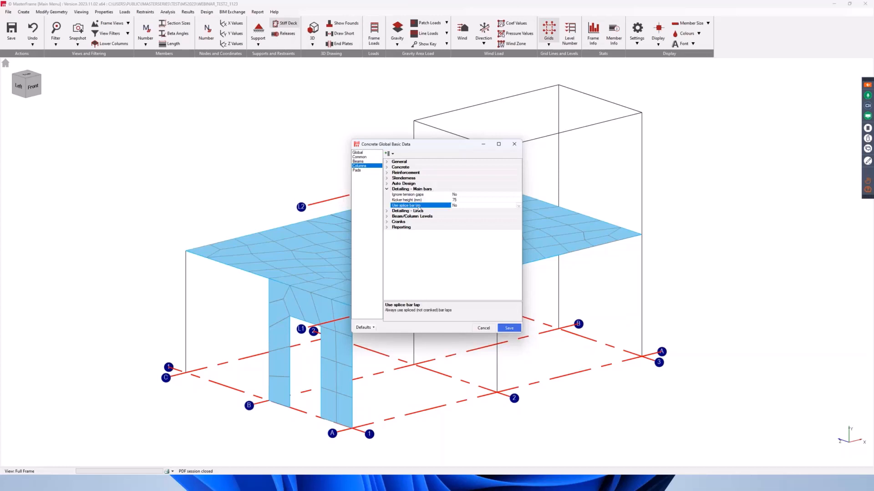
left_click(389, 211)
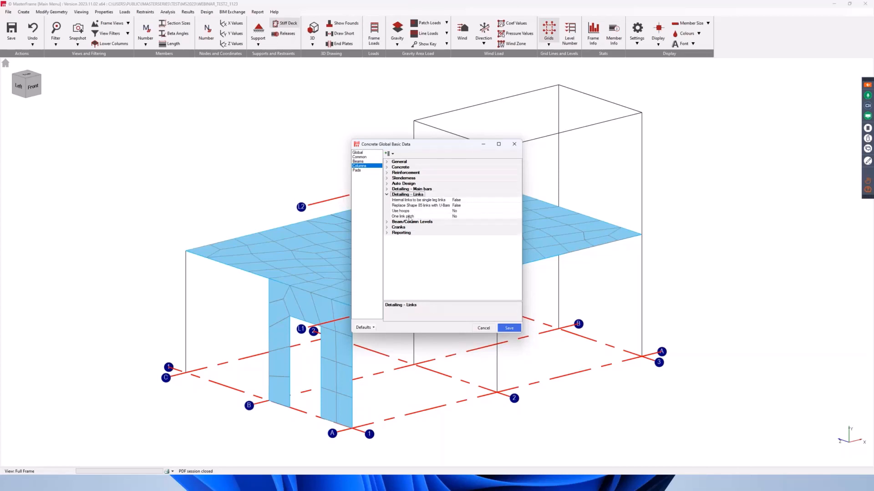
left_click(407, 213)
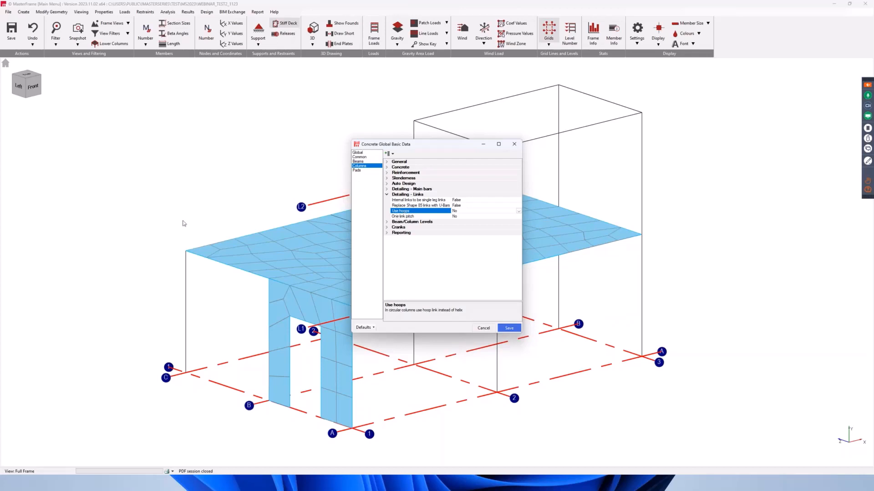
Step: Check the general pad defaults and save the concrete global basic data to open the member design
left_click(359, 171)
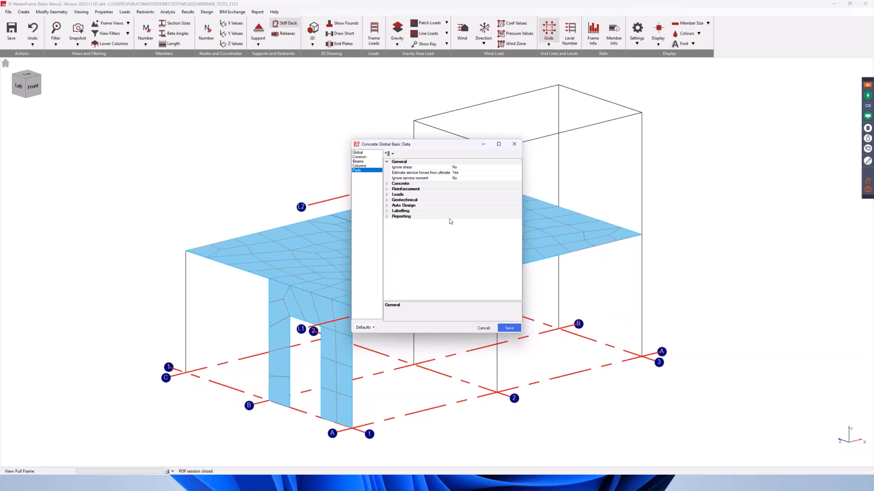
left_click(509, 329)
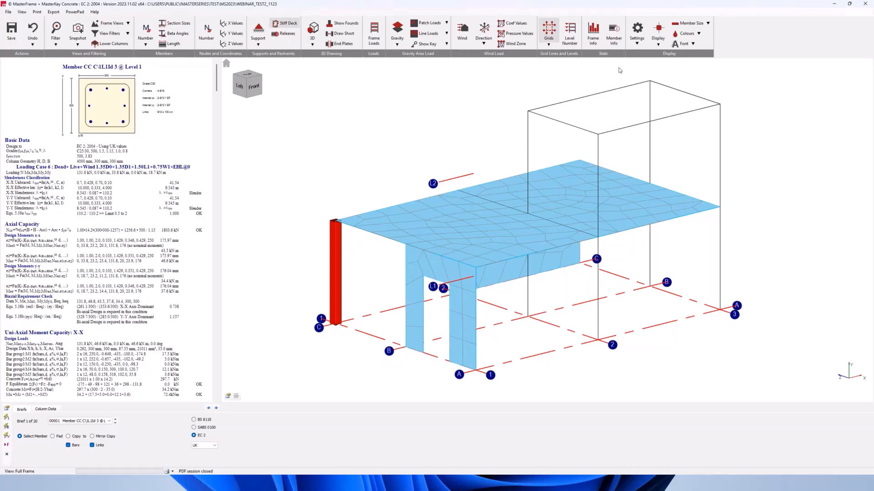
Step: Select the upper beam on grid line B between grids 2 and 3 and read through its written design results instead of the graphics
left_click(589, 96)
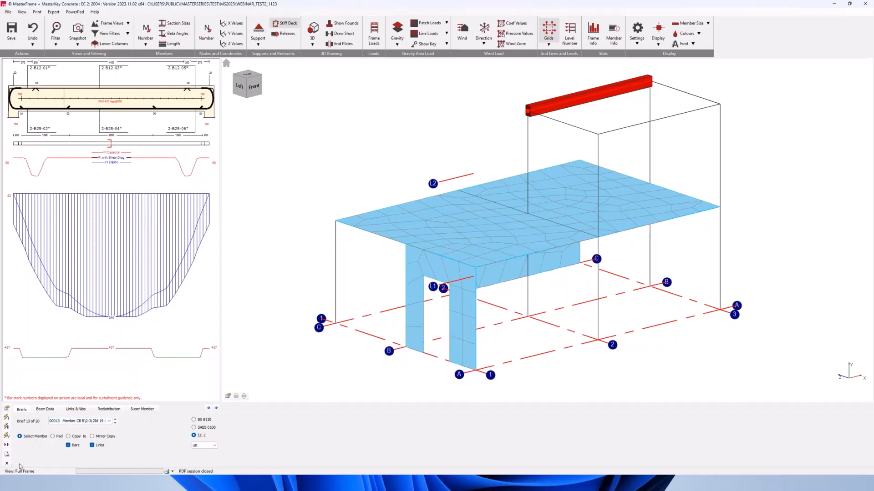
left_click(6, 455)
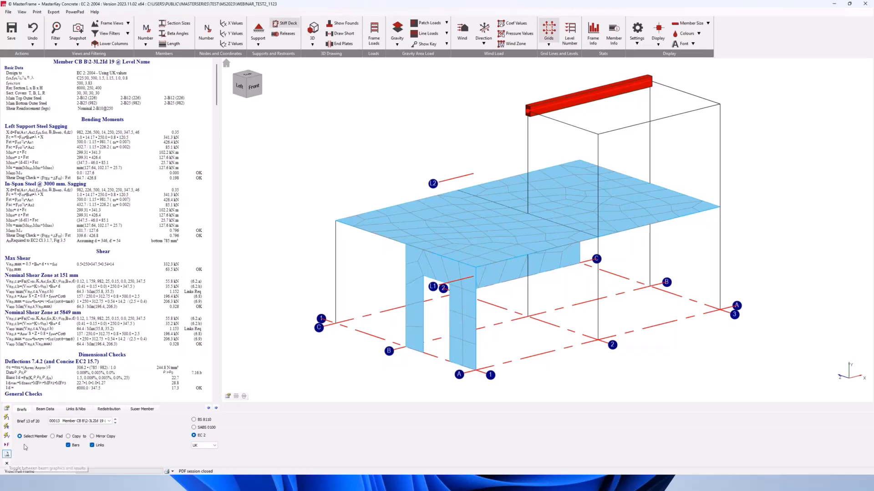
scroll(108, 271, "down", 5)
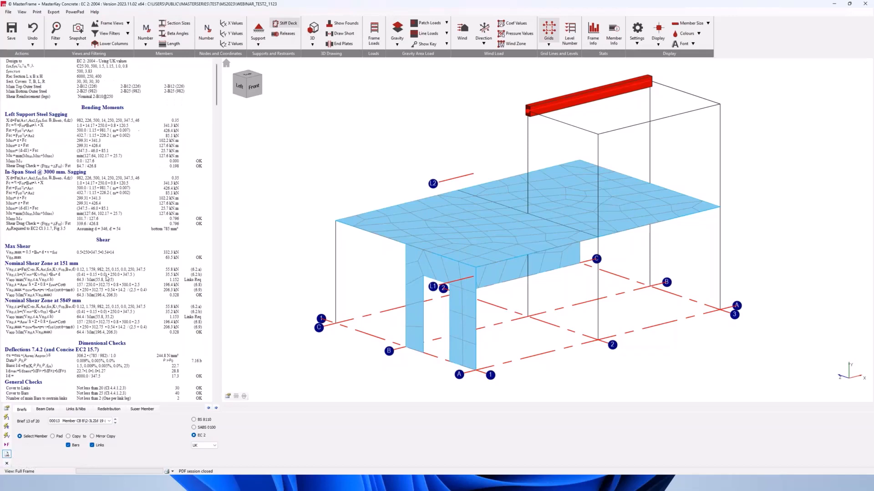
scroll(107, 278, "up", 5)
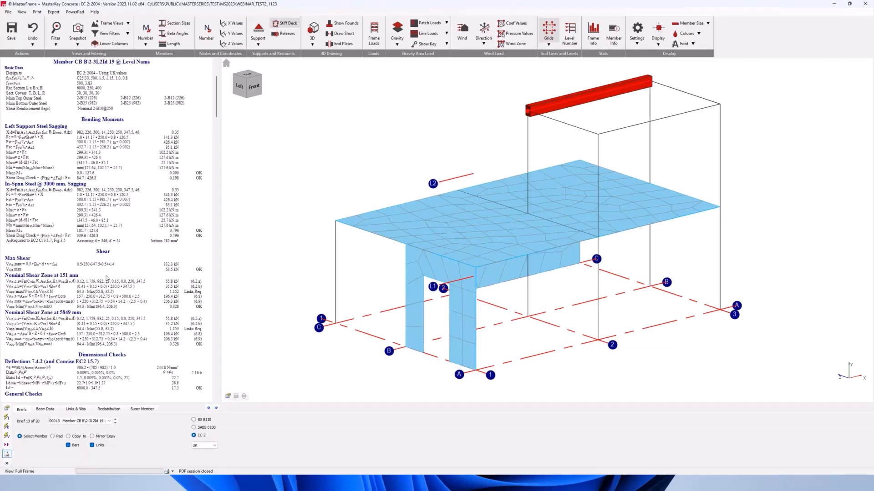
scroll(69, 317, "down", 5)
scroll(69, 318, "up", 5)
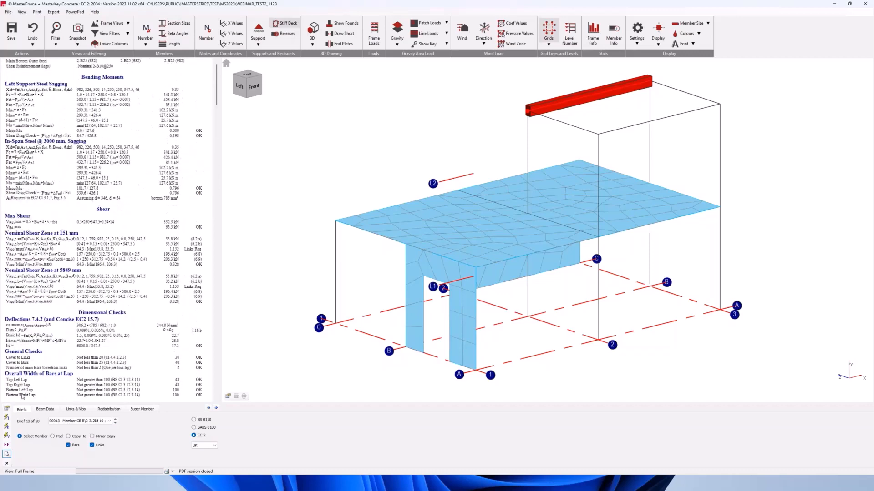
Step: Return to the beam's design graphics and change the mid-span bottom reinforcement to three 20 mm bars
left_click(7, 455)
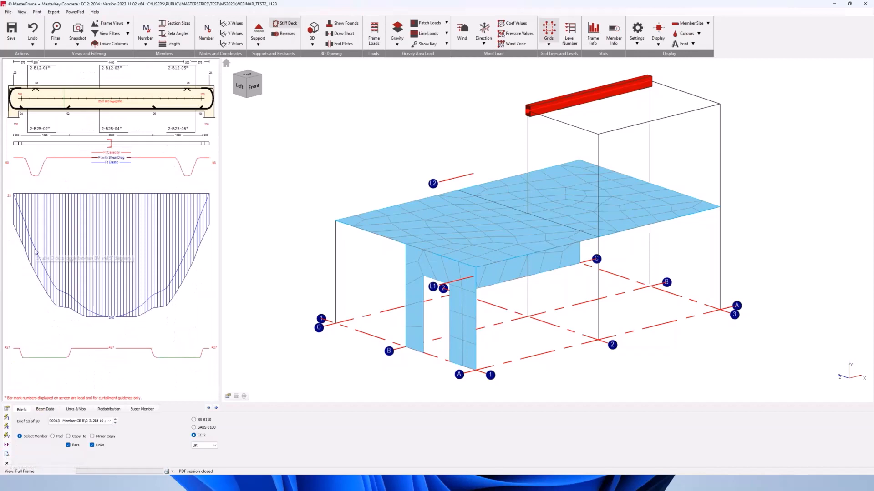
left_click(50, 411)
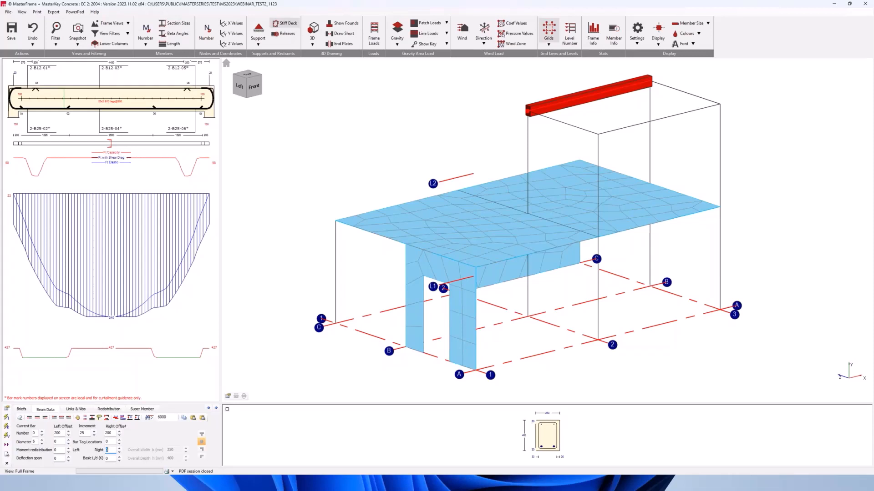
left_click(111, 132)
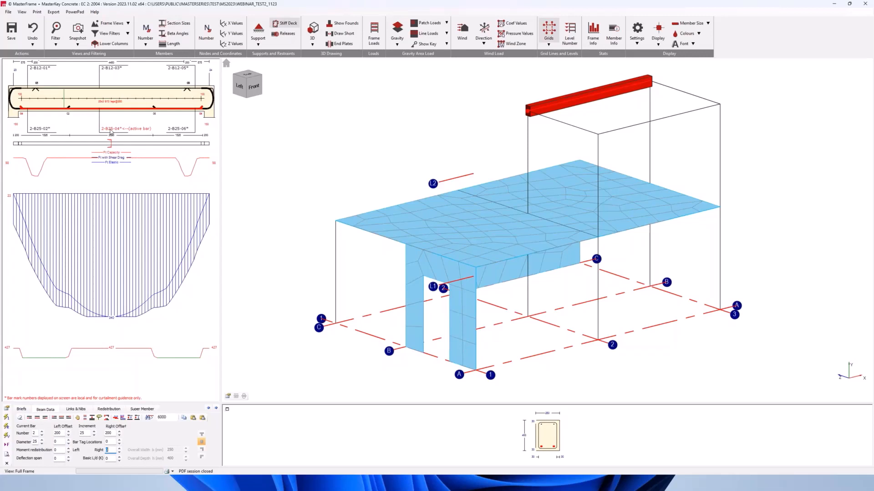
right_click(110, 130)
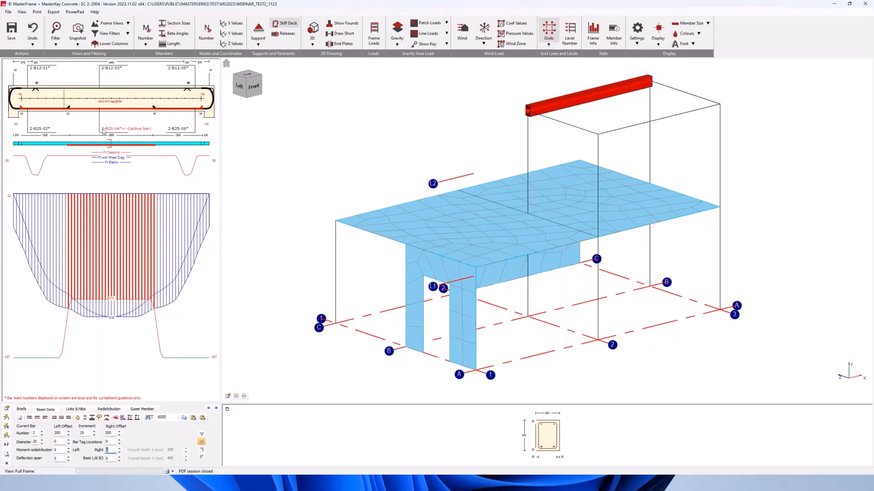
left_click(102, 129)
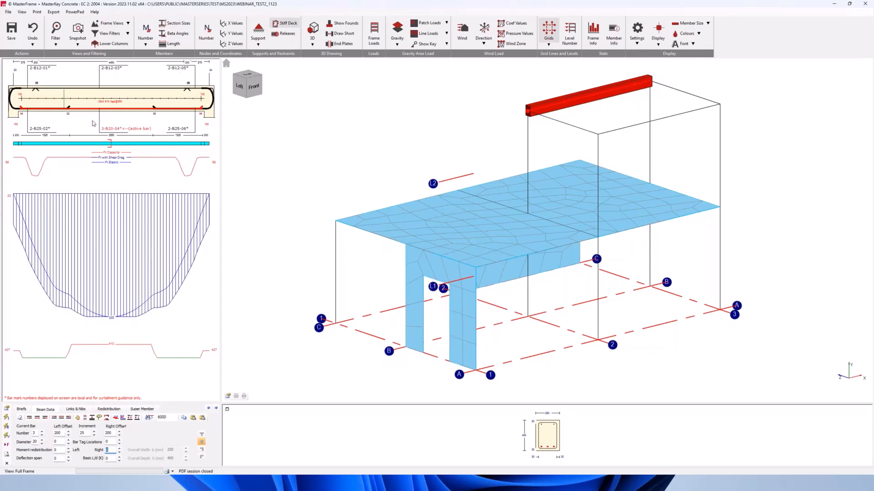
Step: Set the bottom end bars at the left and right supports of the beam to two 16 mm bars each
left_click(40, 130)
right_click(40, 132)
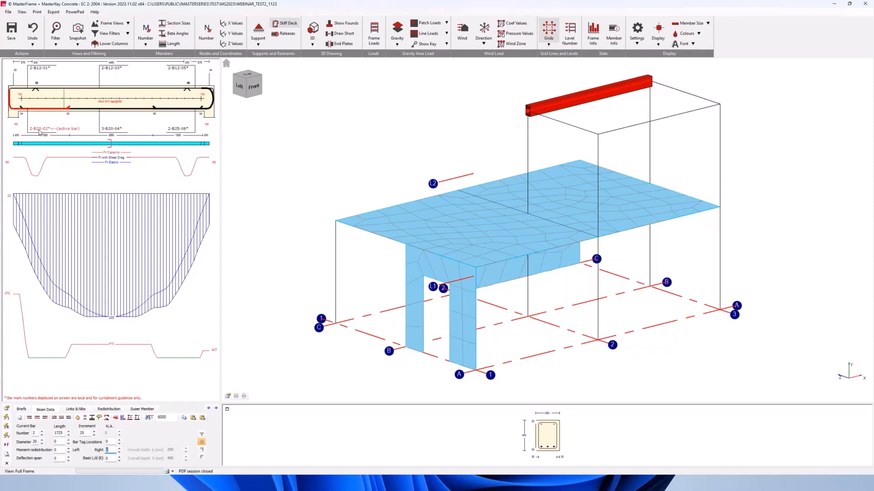
right_click(40, 132)
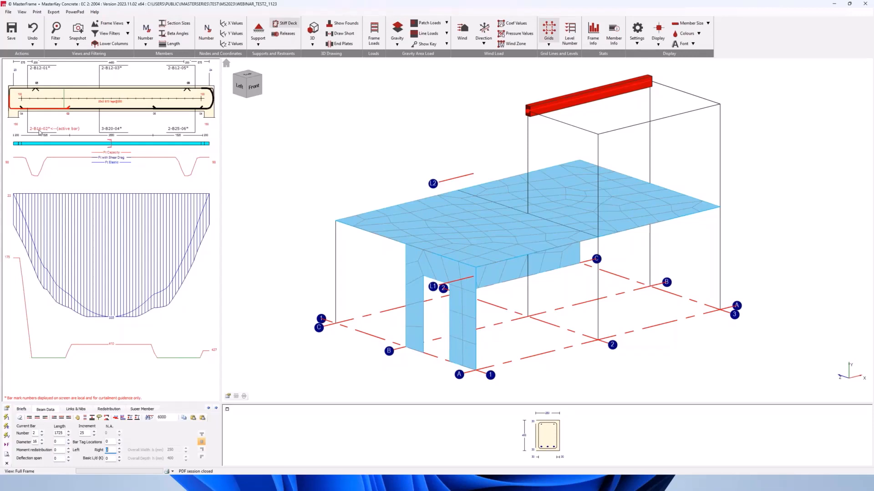
right_click(40, 132)
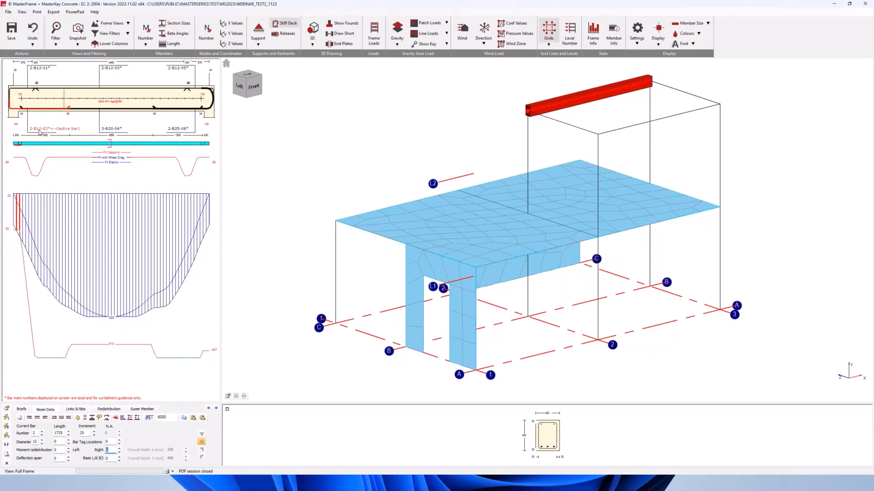
left_click(39, 132)
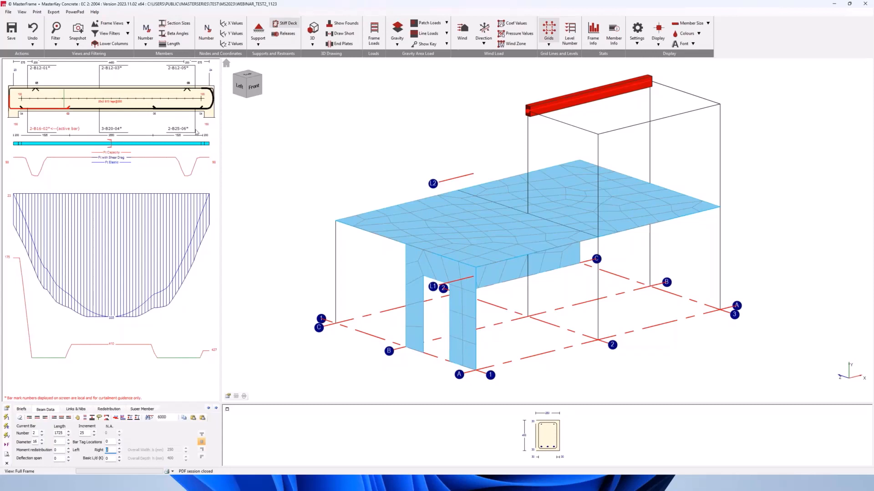
left_click(178, 129)
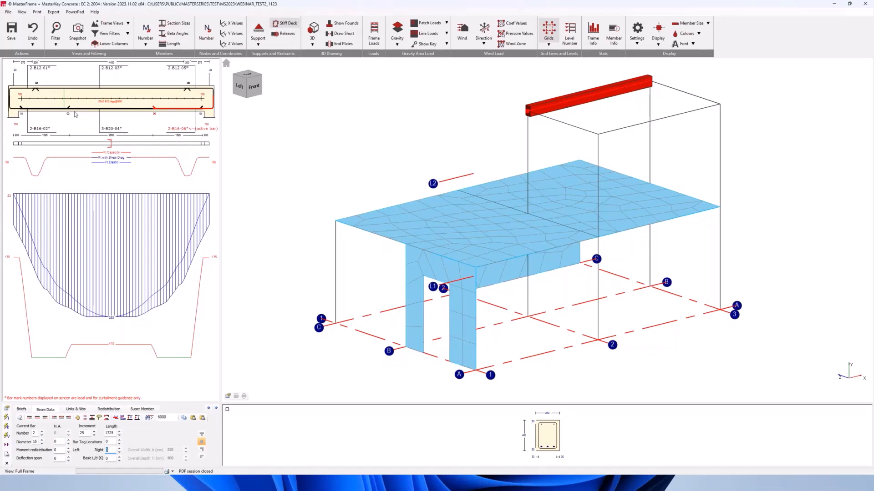
Step: Shorten the bottom end bars at both beam supports to about 1100 mm, then make the mid-span bottom bars active
left_click(41, 131)
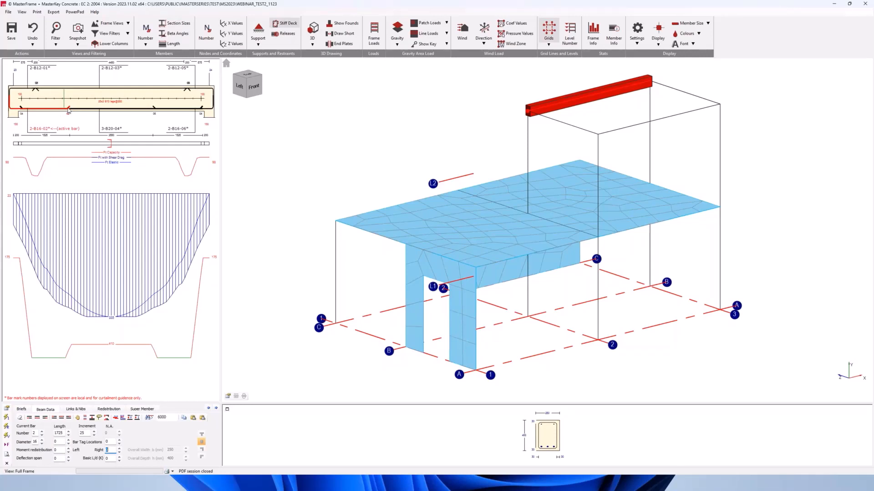
left_click_drag(68, 109, 39, 109)
left_click(171, 120)
left_click_drag(157, 109, 182, 110)
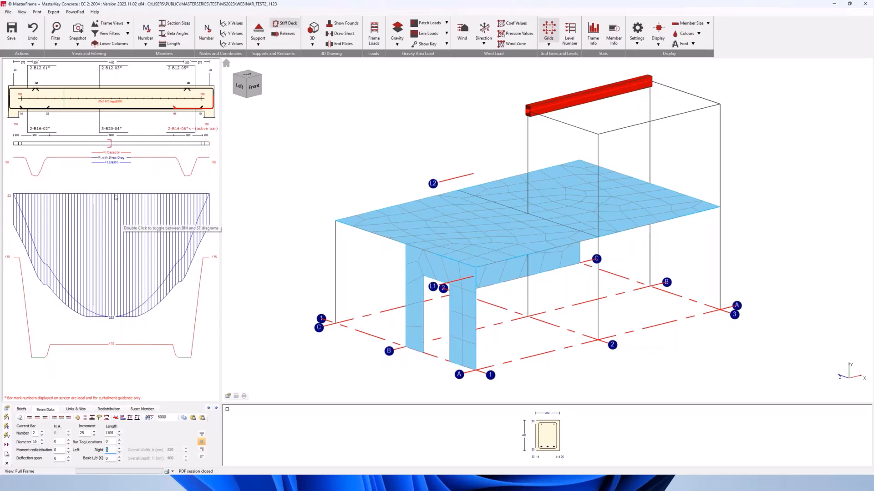
left_click(114, 131)
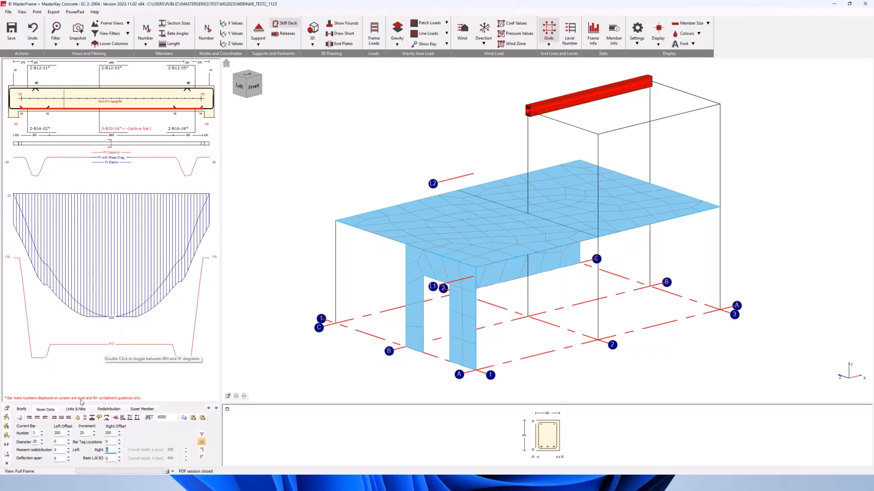
Step: Set the diameter of the beam's nominal shear links to 8 mm
left_click(77, 409)
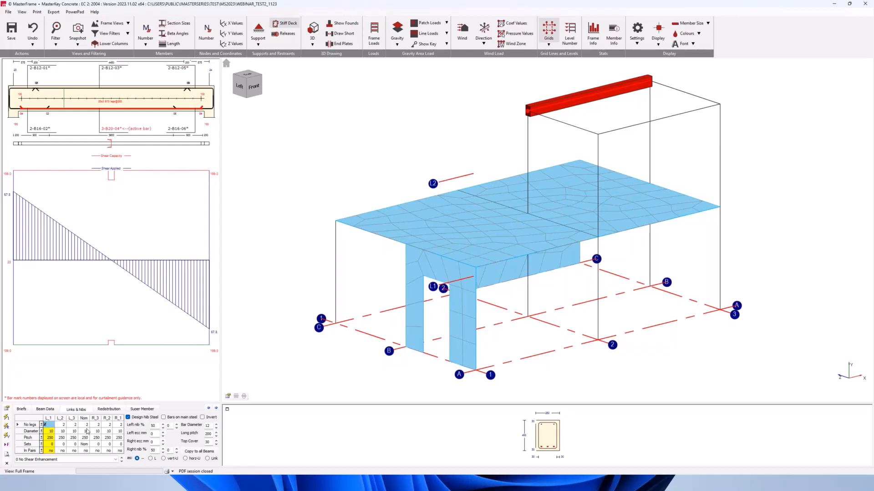
left_click(87, 431)
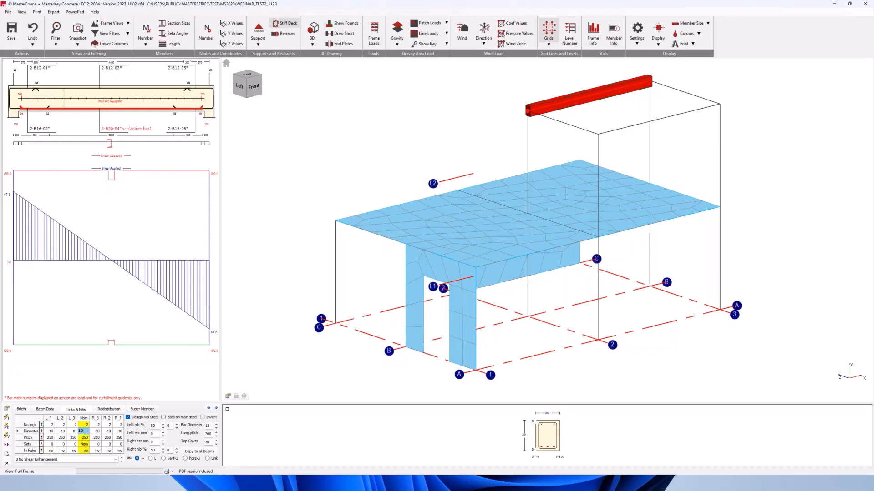
type("8")
key("Return")
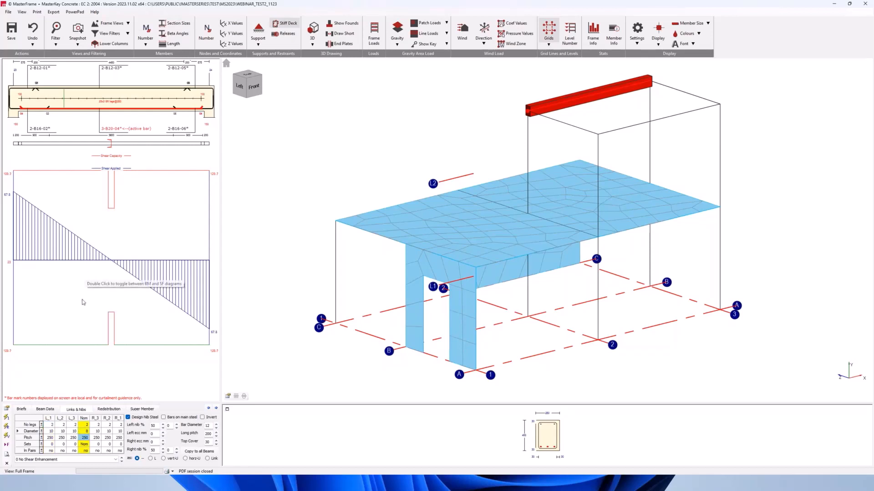
Step: Try a nominal link pitch of 300 mm and check it in the beam's written design results
left_click(84, 438)
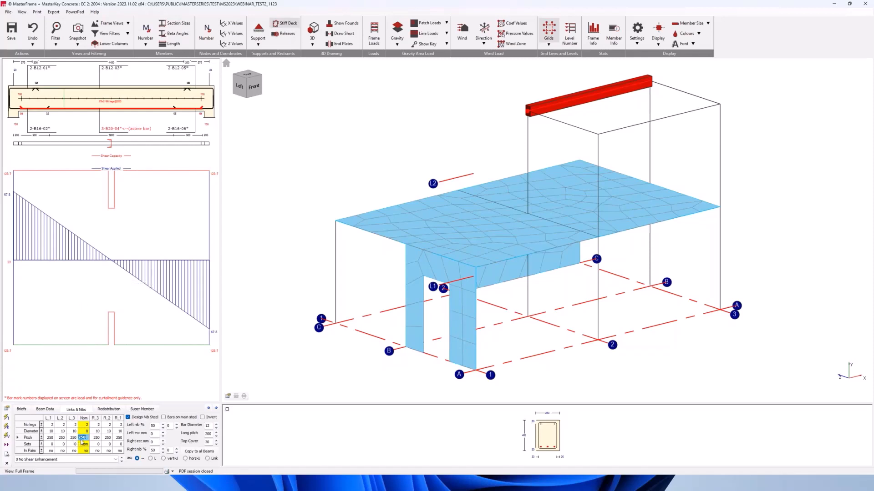
type("300")
key("Tab")
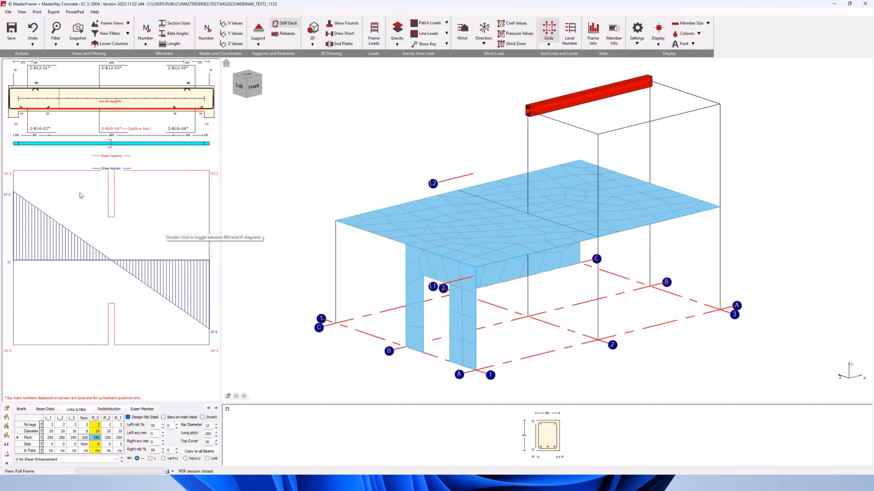
left_click(131, 147)
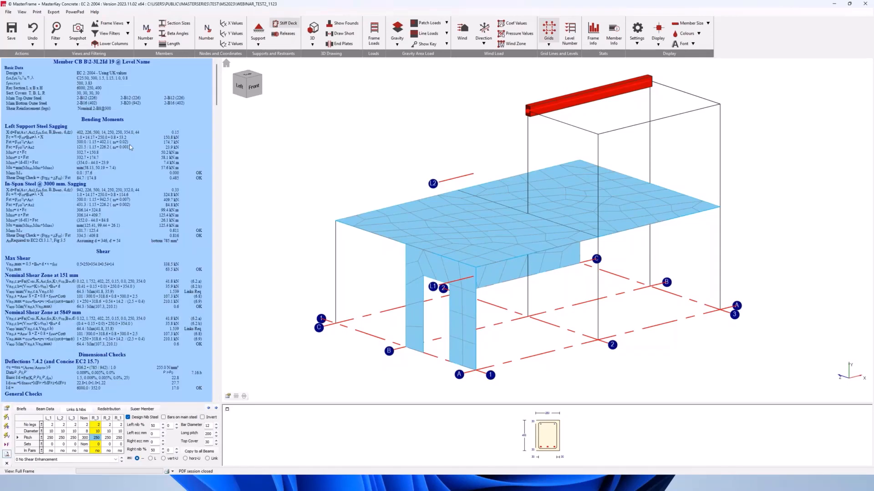
scroll(127, 239, "down", 3)
scroll(133, 268, "down", 5)
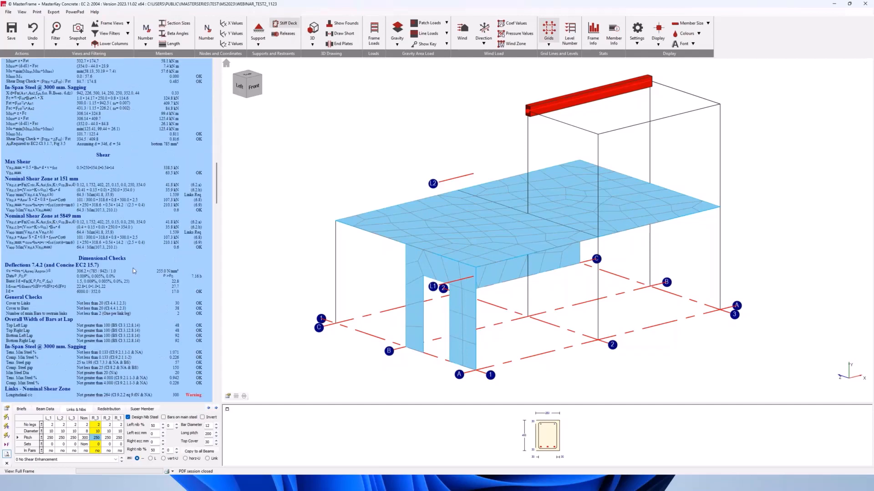
scroll(133, 271, "down", 1)
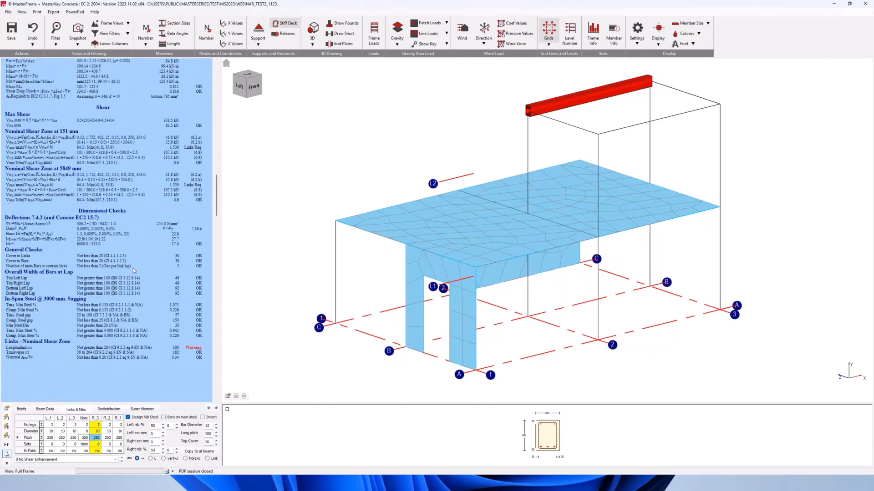
scroll(151, 320, "down", 1)
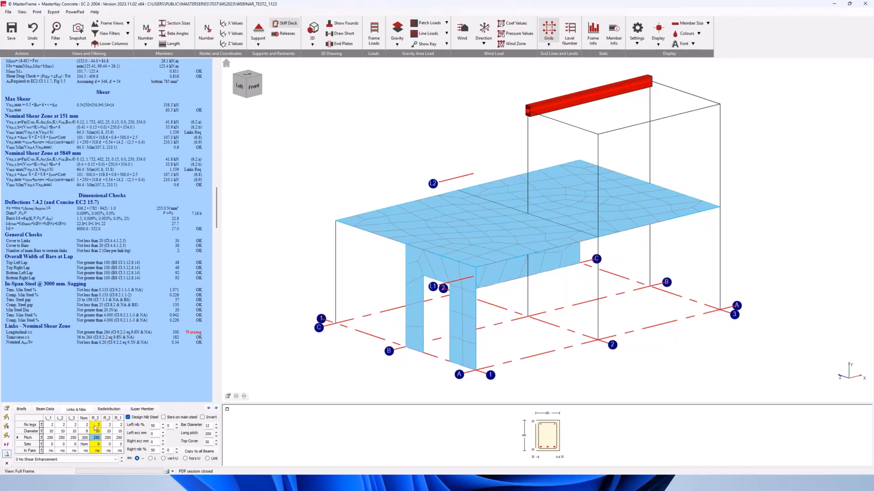
Step: Set the nominal link pitch to 250 mm and switch back to the beam's design diagrams
left_click(83, 438)
type("250")
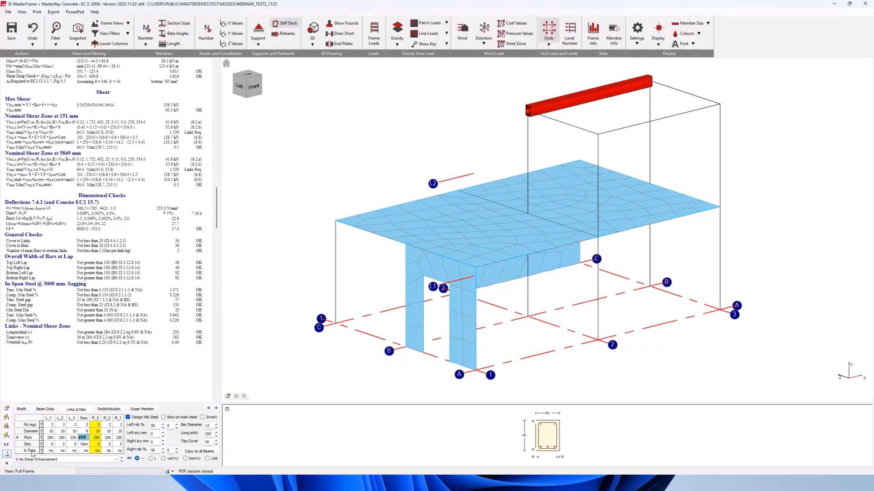
left_click(7, 454)
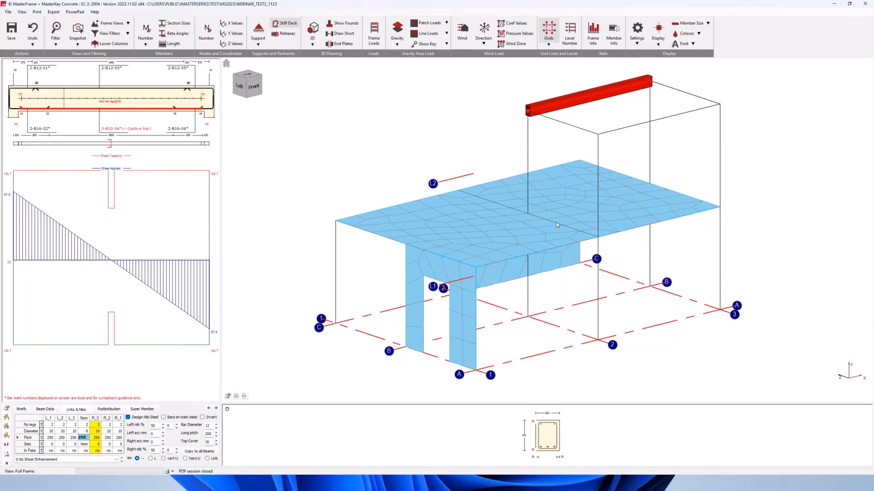
Step: Select the slab-level beam on grid line 2 between A and B and examine its enlarged flanged cross-section against the model
middle_click_drag(553, 227, 560, 230)
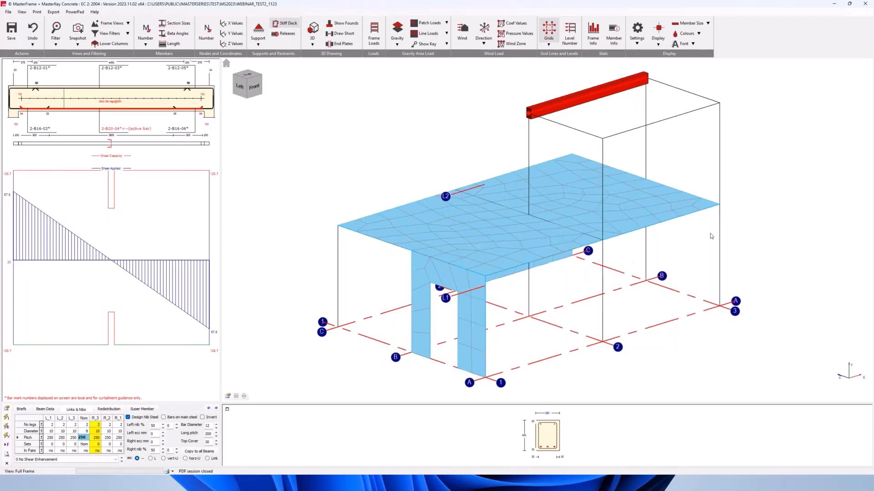
left_click(583, 234)
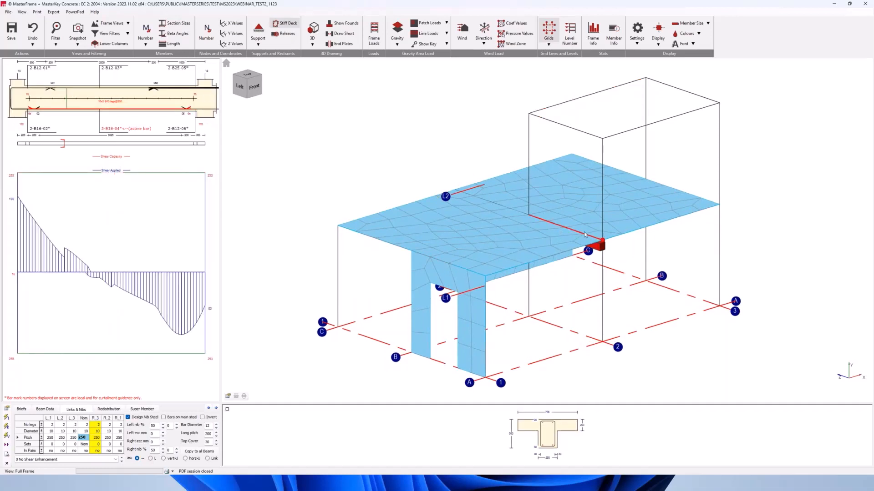
left_click(227, 409)
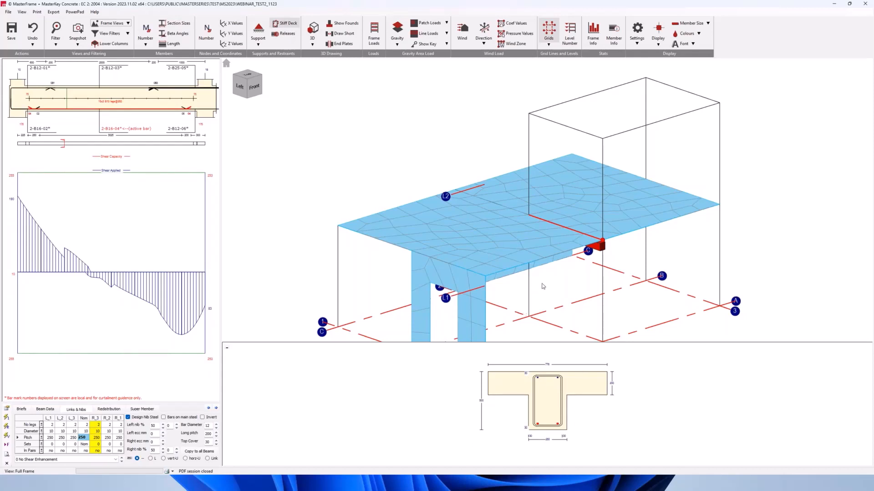
scroll(631, 230, "up", 1)
scroll(630, 232, "up", 3)
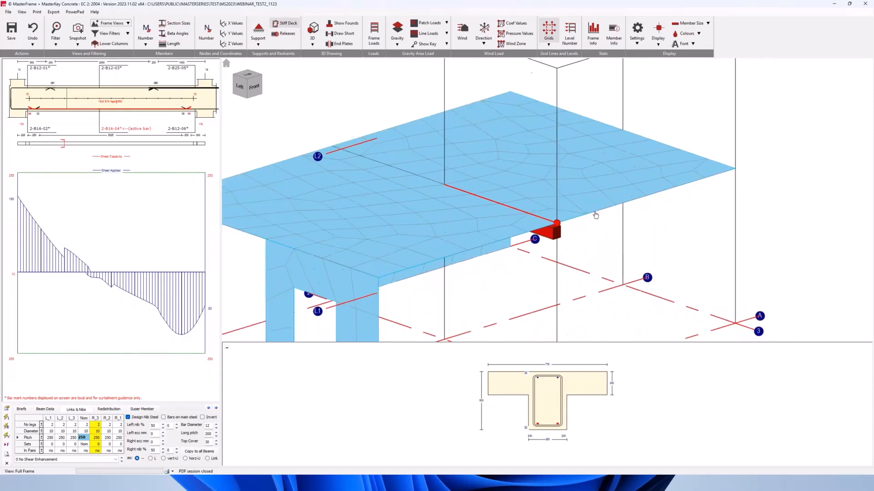
scroll(551, 234, "up", 4)
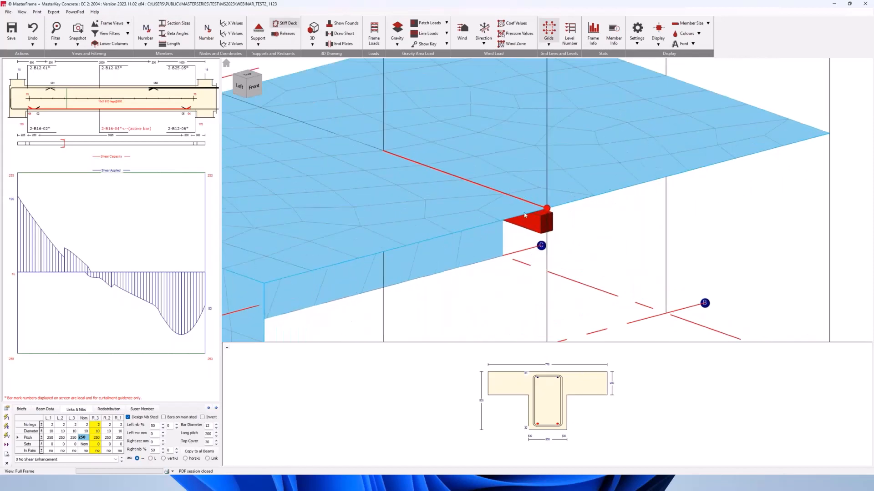
middle_click_drag(582, 238, 424, 209)
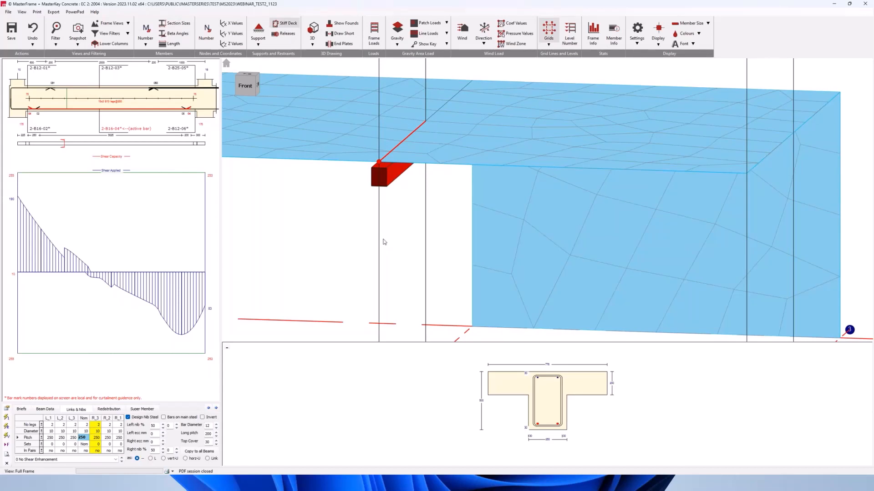
scroll(451, 200, "down", 3)
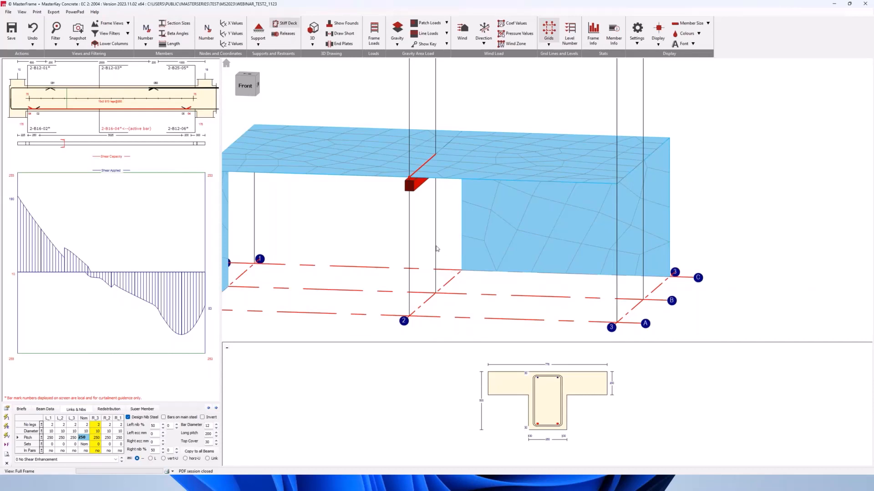
Step: Select the lower column at grid B2, review its written design results and set its number of internal side bars to 1
left_click(436, 248)
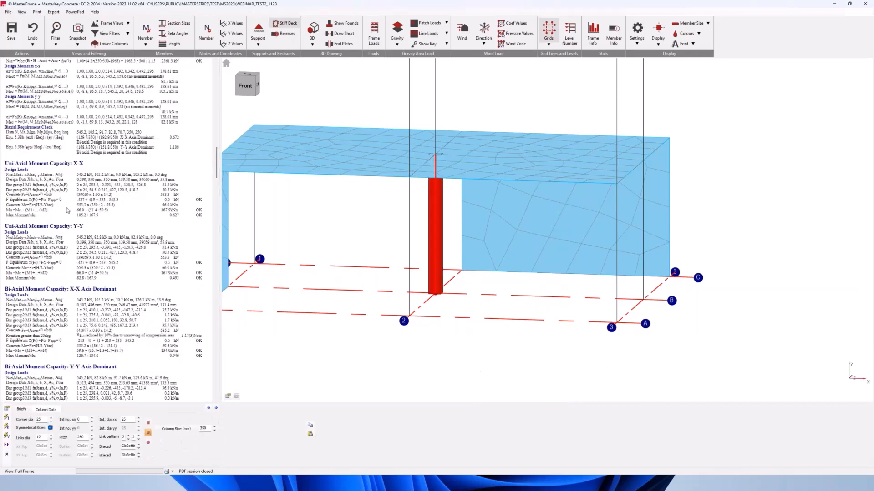
scroll(72, 208, "up", 3)
scroll(71, 208, "up", 2)
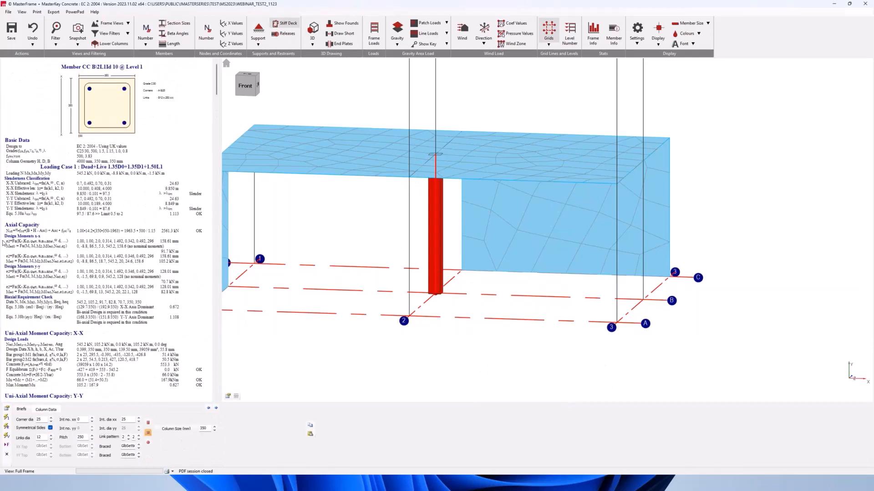
mouse_move(291, 284)
middle_mouse_down()
mouse_move(135, 298)
mouse_move(125, 308)
middle_mouse_up()
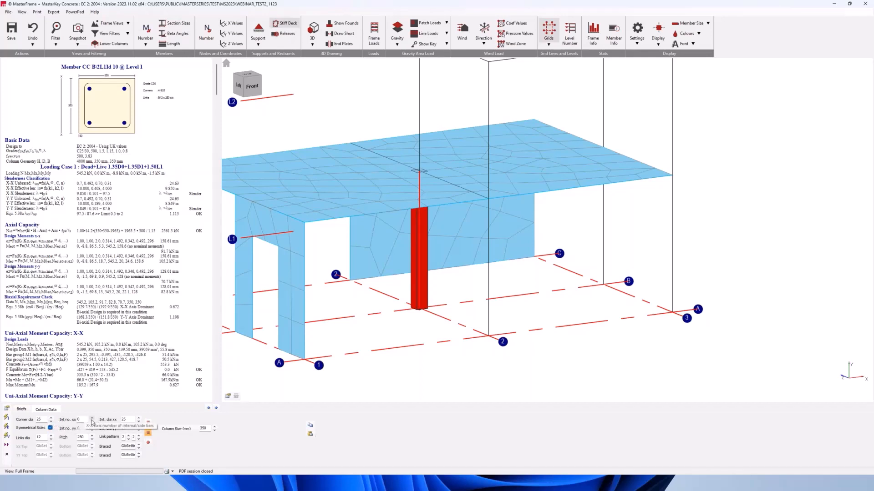
left_click(92, 418)
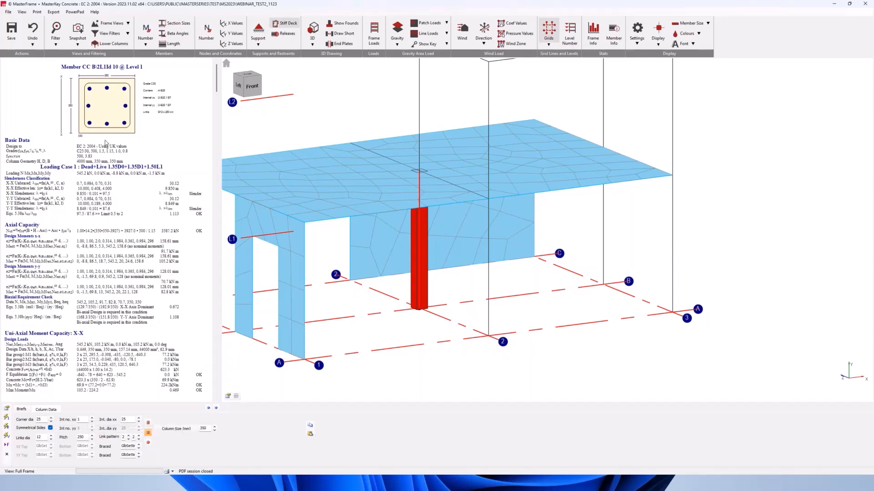
Step: Set the diameter of the column's internal x-x bars to 16 mm
left_click(138, 422)
left_click(138, 424)
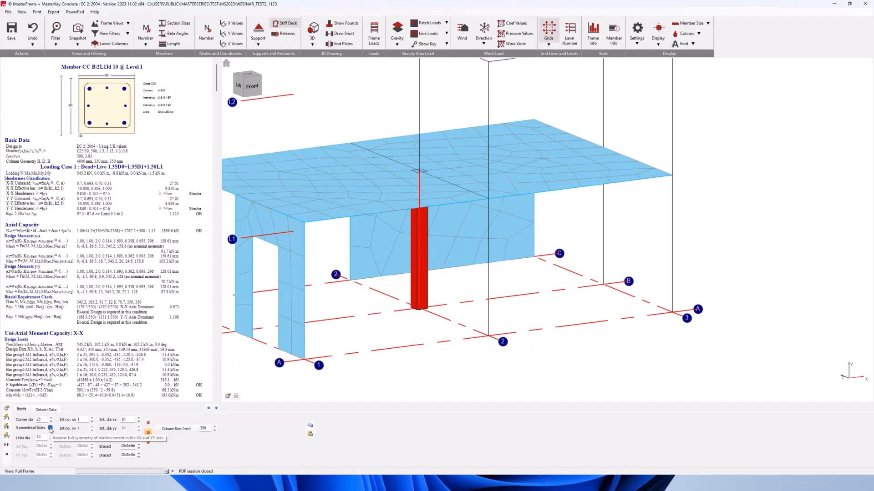
Step: Try unsymmetrical column sides with 0 internal bars in the y-y direction, and restore symmetrical sides
left_click(50, 428)
left_click(92, 431)
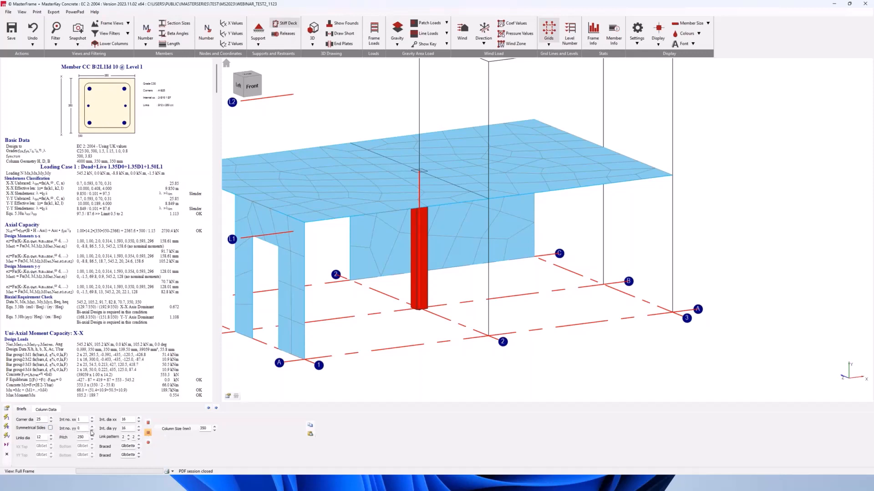
left_click(91, 426)
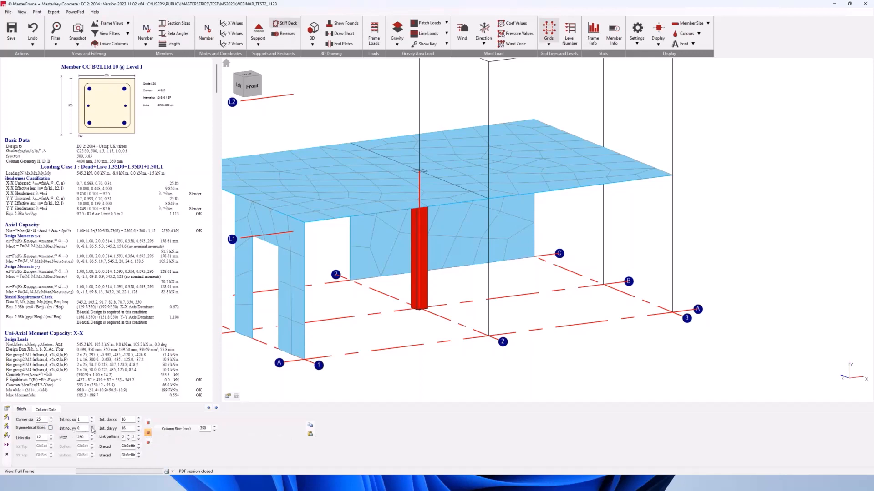
left_click(51, 429)
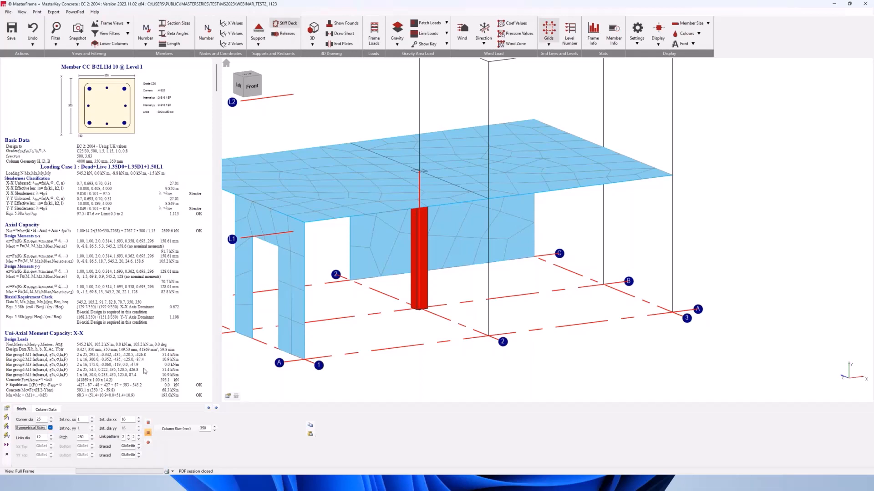
Step: Find the next failing member and switch from its written results to its design diagrams
middle_click_drag(360, 216, 401, 219)
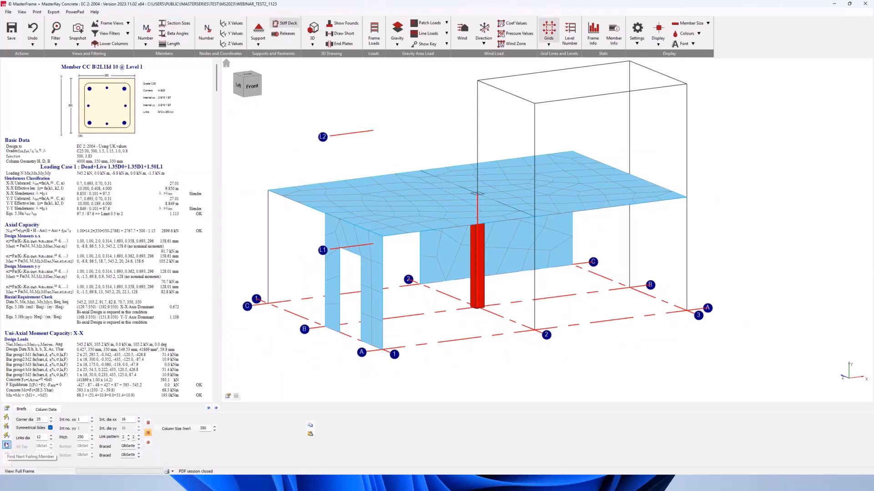
left_click(6, 445)
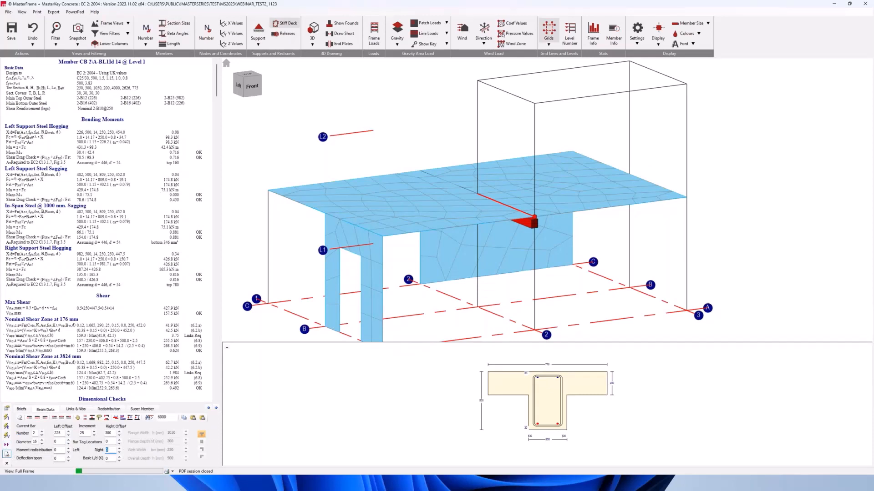
left_click(7, 454)
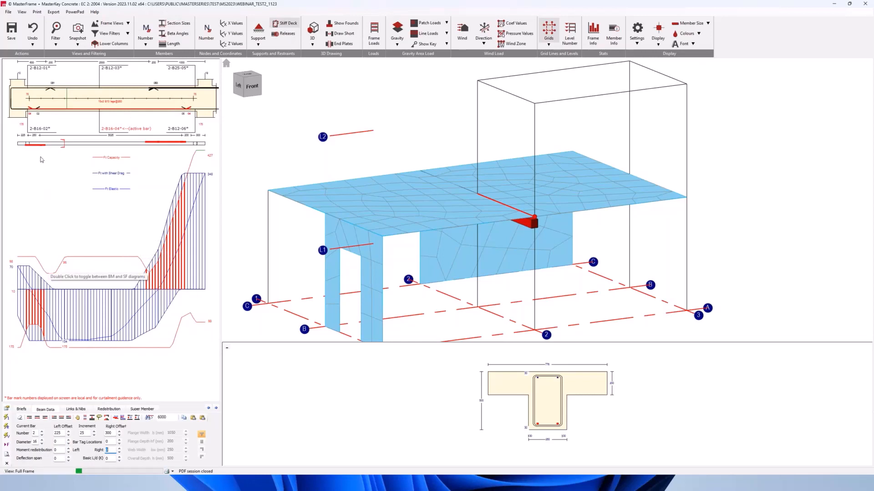
Step: Lap the beam's lower in-span bar at a 400 mm left offset and extend the 2-B25-05 upper support bar to 1500 mm
left_click_drag(37, 110, 48, 110)
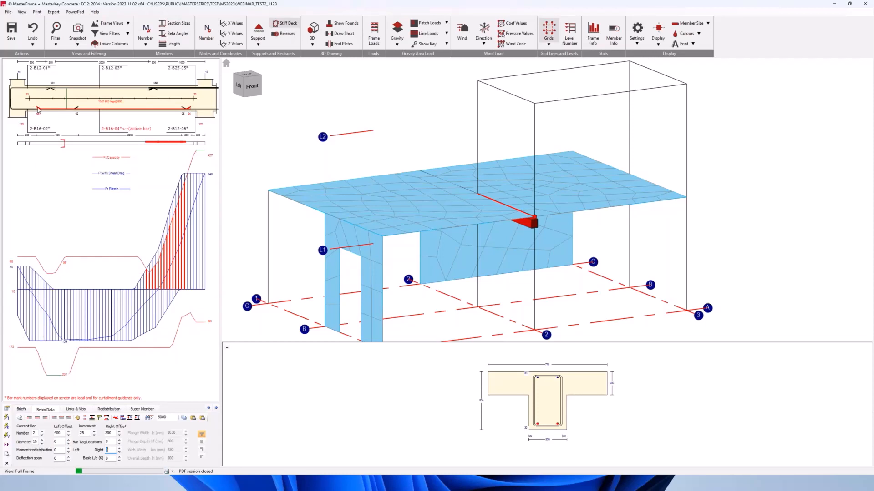
left_click(78, 109)
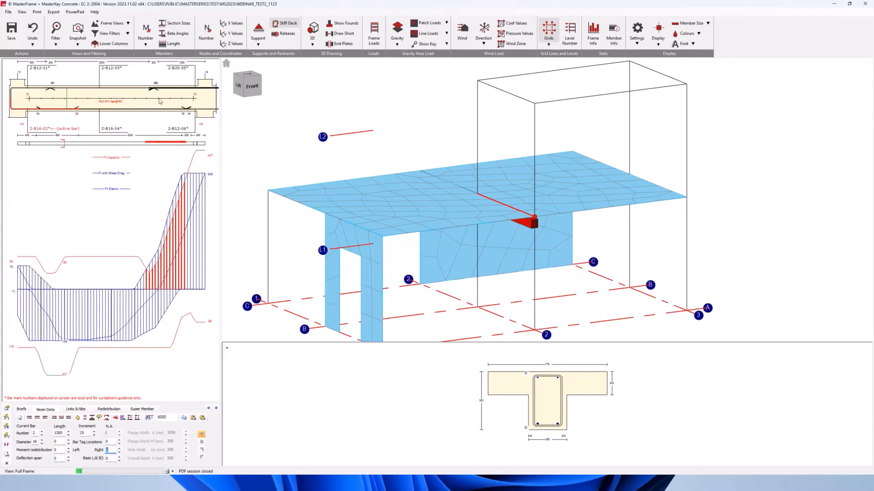
left_click(181, 72)
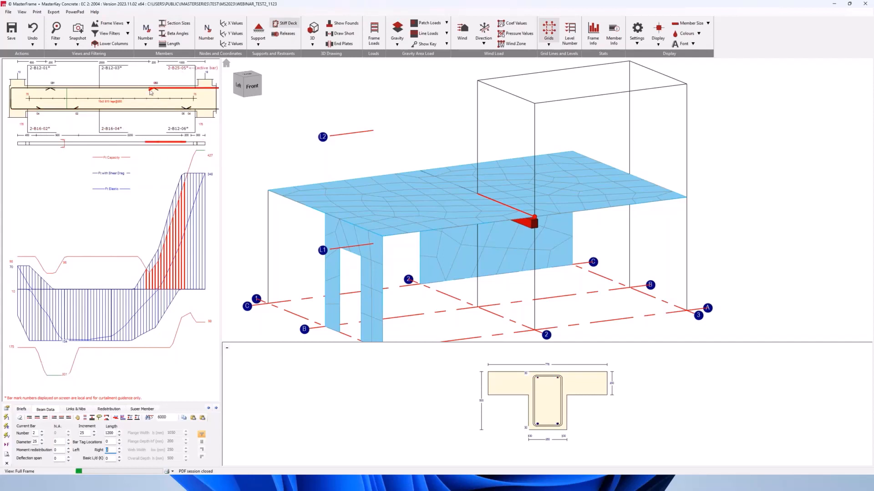
left_click_drag(140, 93, 137, 93)
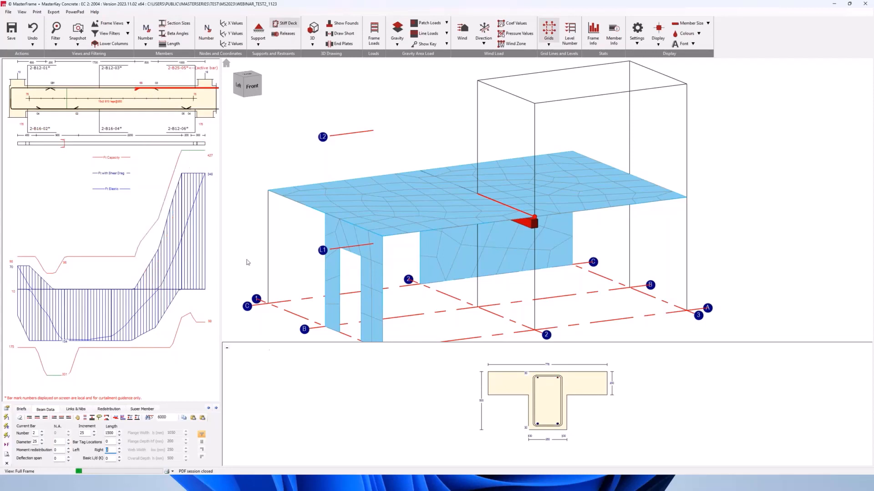
Step: Go through the next two failing members and close the concrete member design
left_click(7, 446)
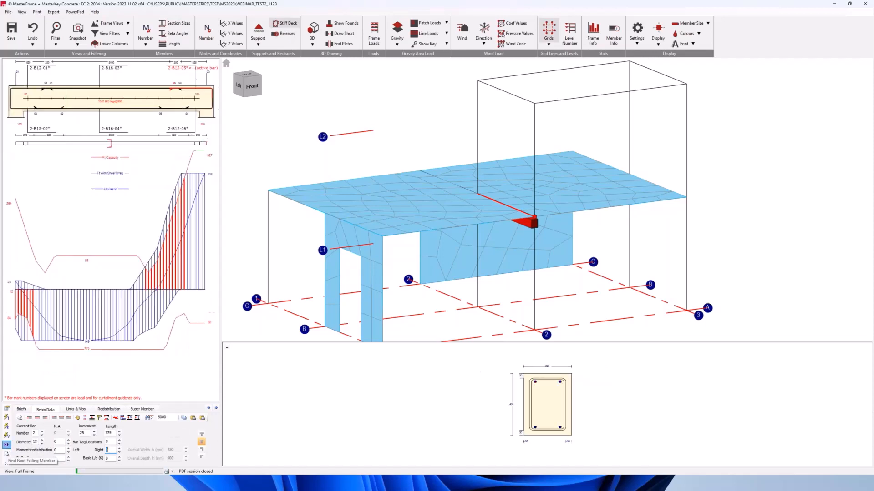
left_click(7, 446)
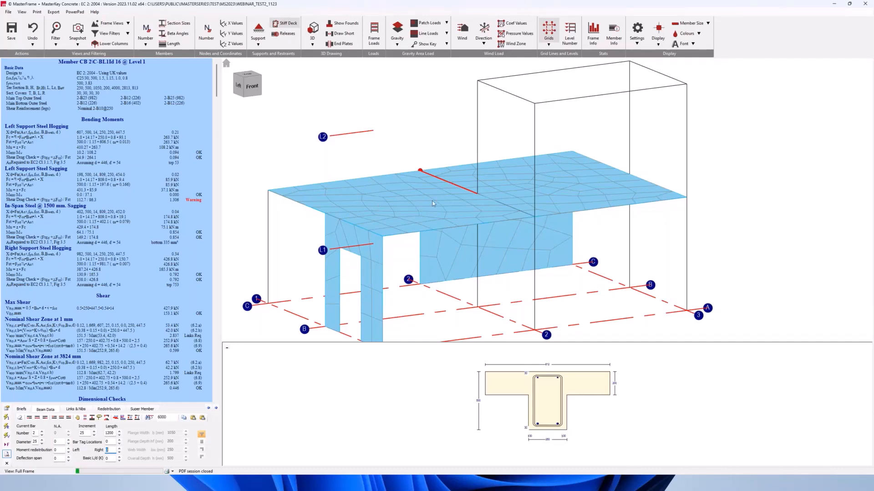
left_click(864, 7)
left_click(410, 254)
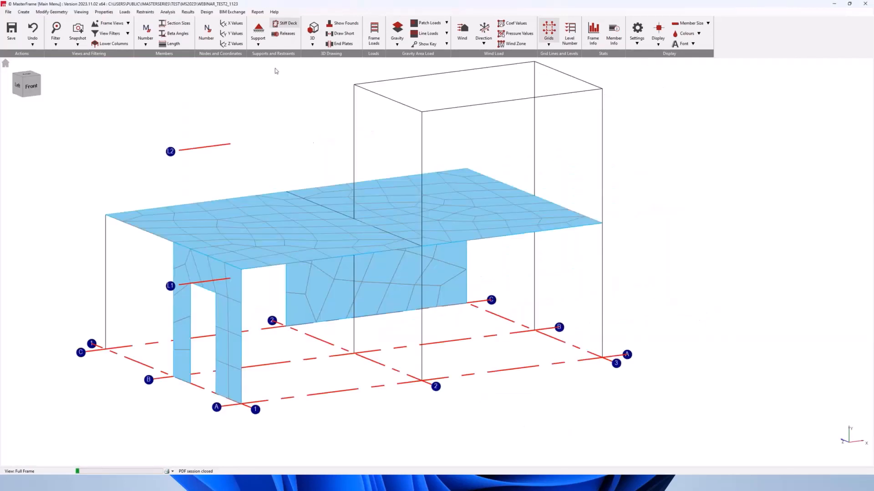
Step: Start Concrete Slab Design, review the default cover, basic rebar and peak zone settings, and save them
left_click(205, 12)
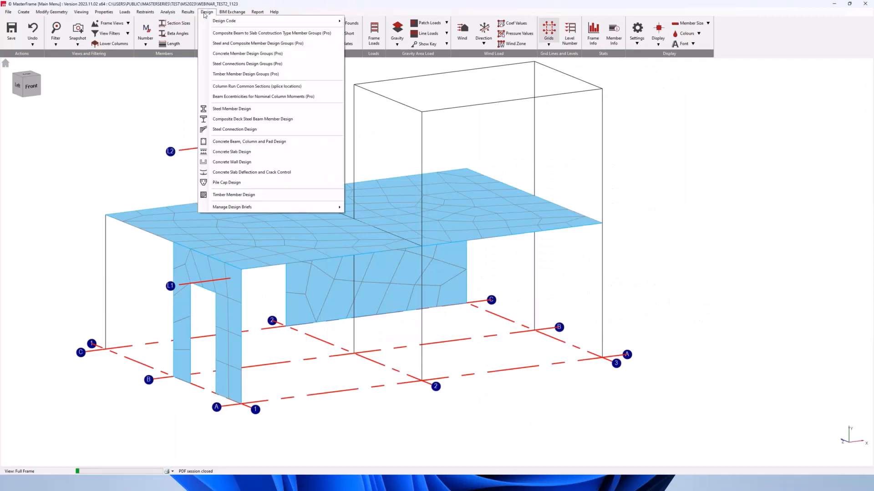
left_click(229, 152)
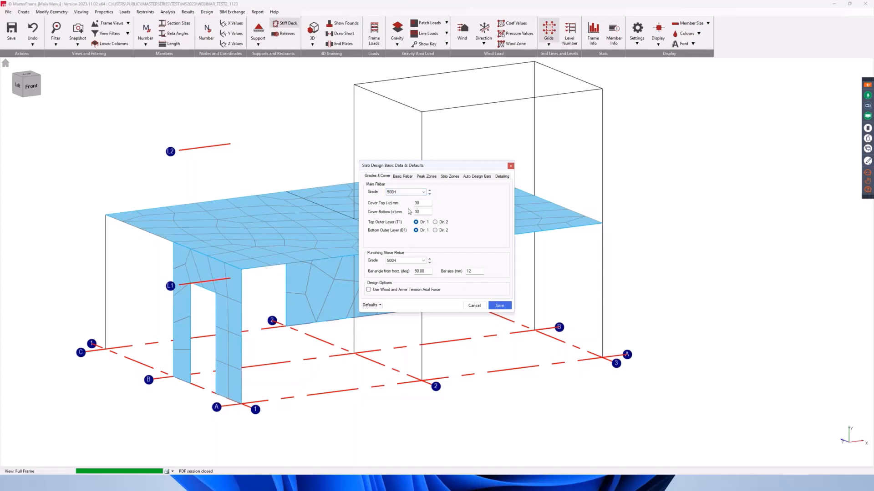
left_click(401, 177)
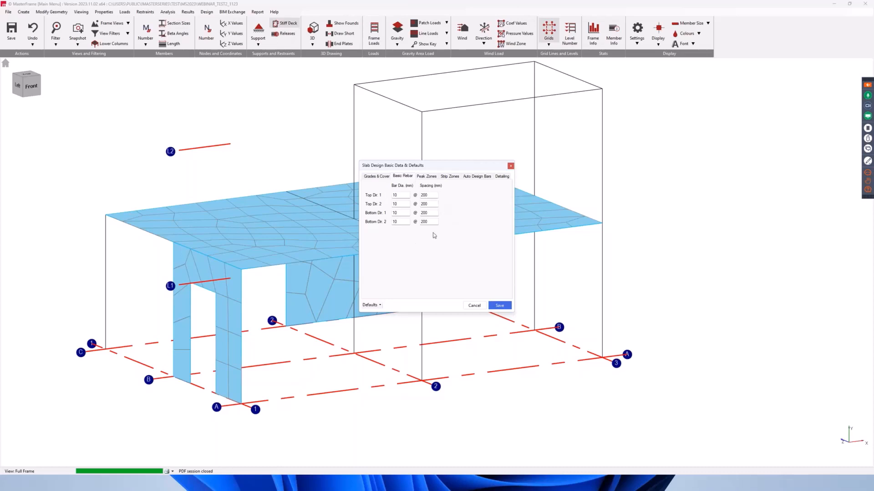
left_click(427, 176)
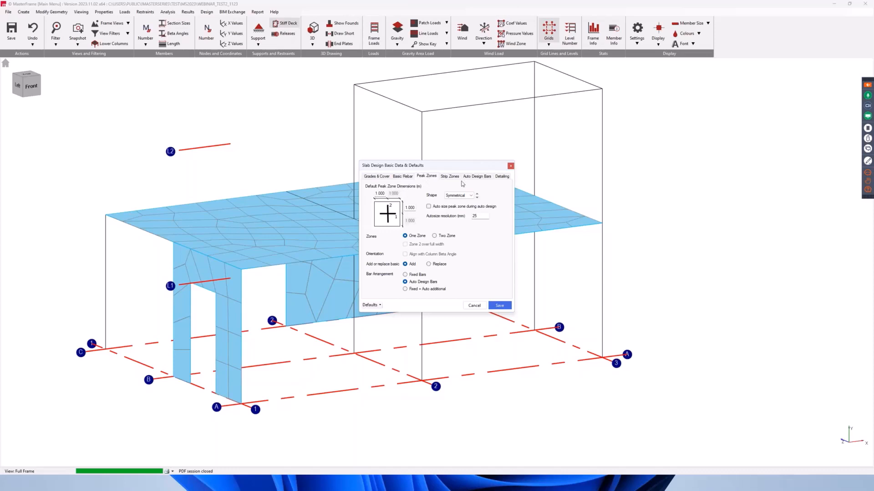
left_click(500, 306)
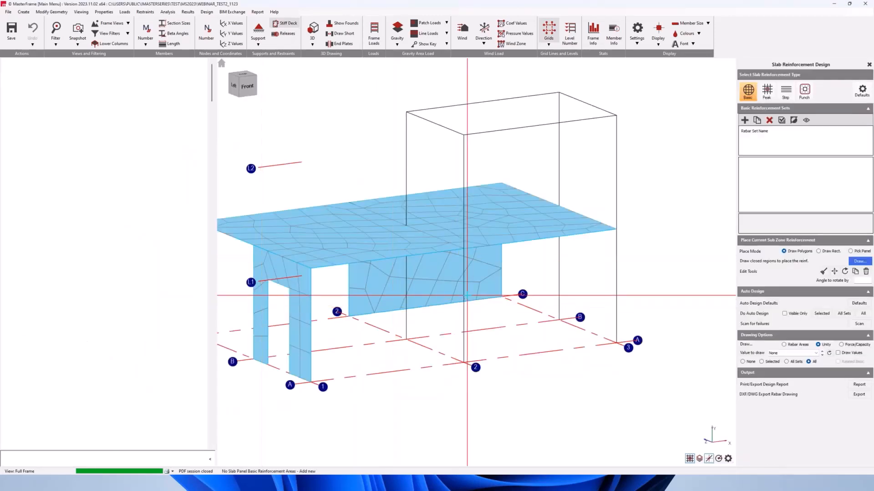
Step: Create a basic reinforcement set and apply it to the FE surfaces of the whole Level 1 slab
scroll(466, 295, "down", 3)
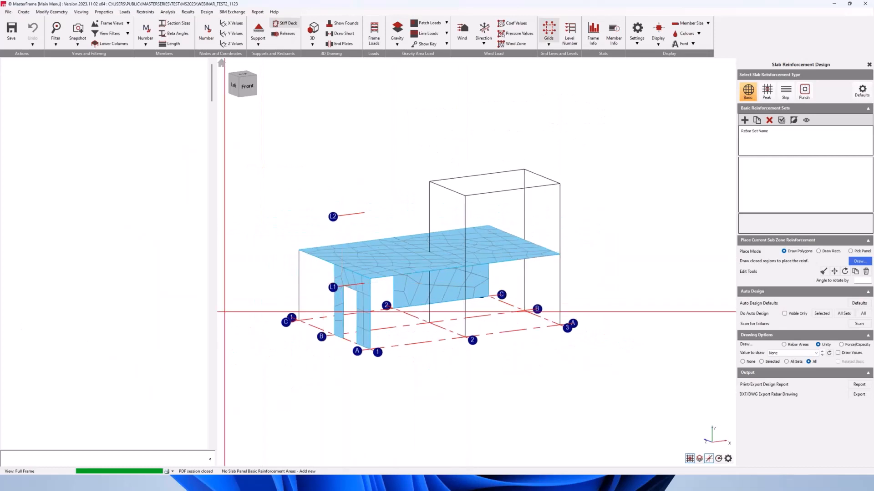
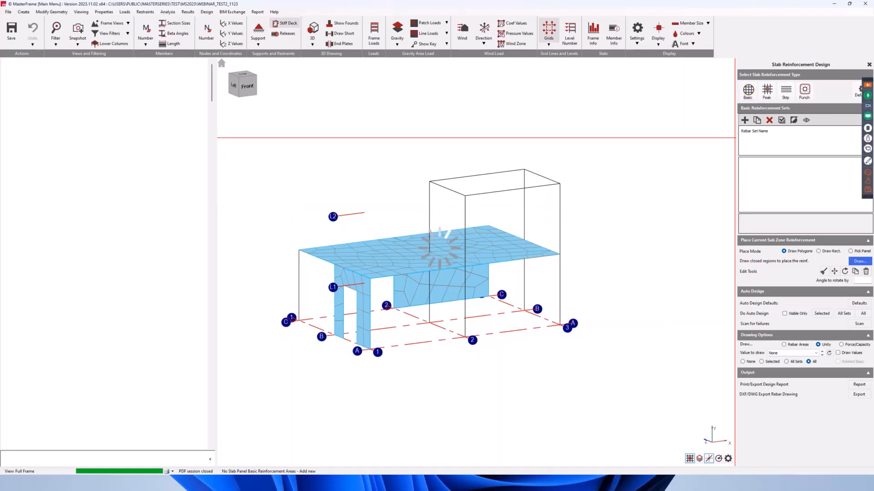
left_click(748, 91)
left_click(745, 120)
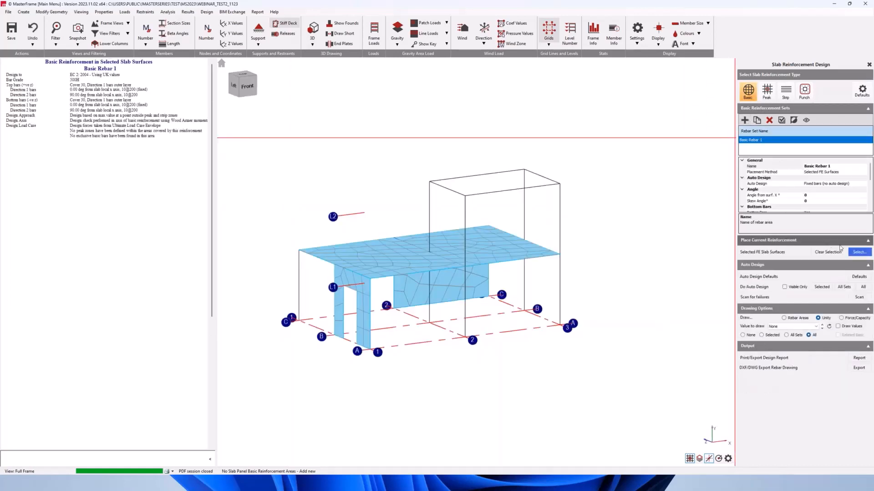
left_click(859, 252)
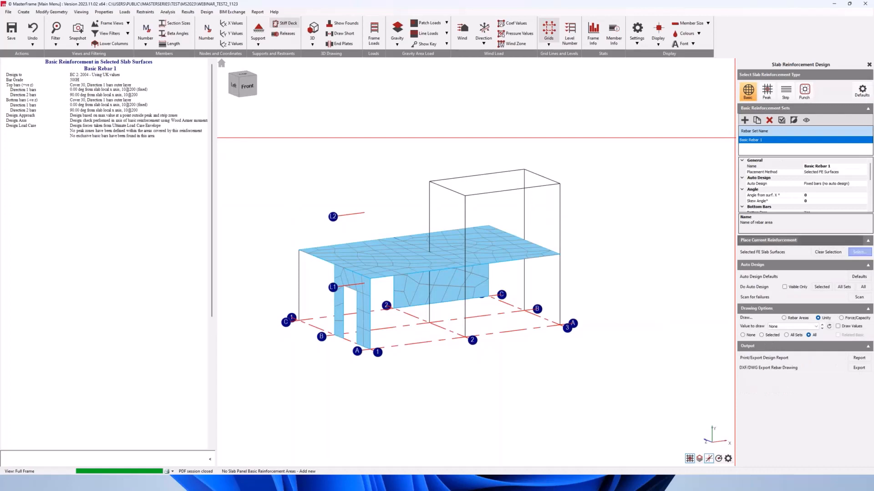
left_click(537, 255)
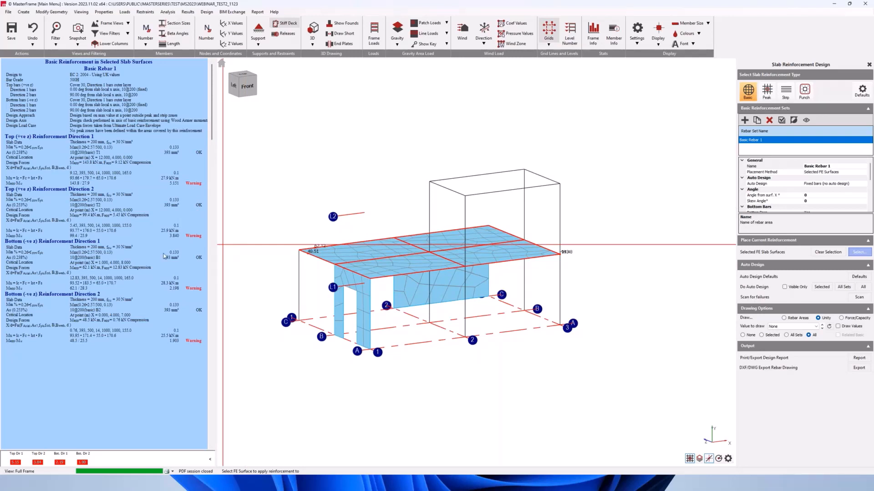
Step: Plot the Mr Unity Hog Max contours on the slab and examine them in plan view
left_click(780, 330)
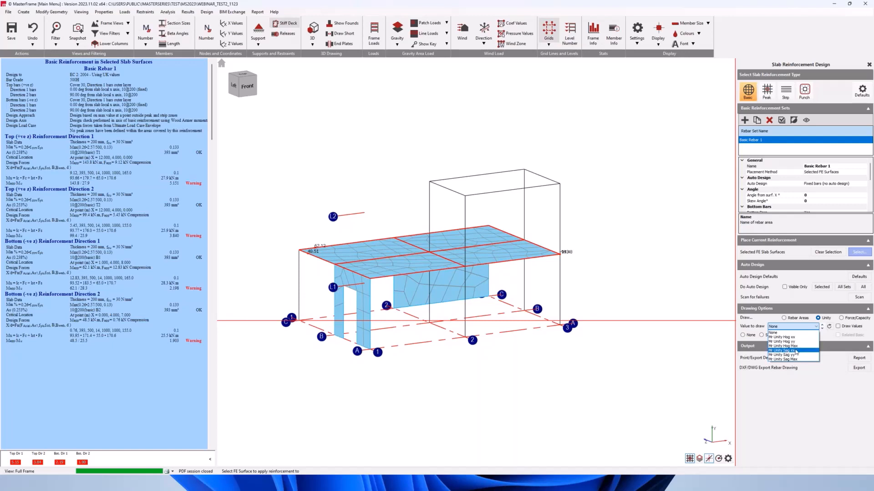
left_click(787, 346)
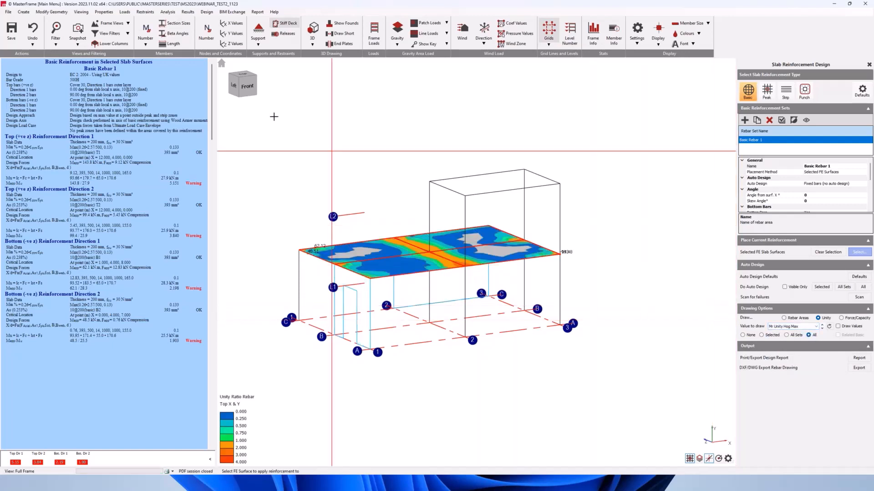
left_click(242, 75)
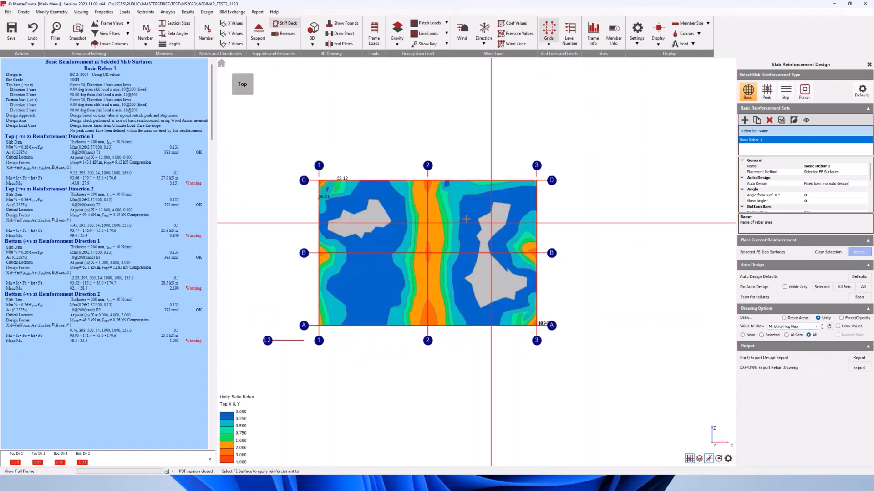
scroll(467, 219, "up", 1)
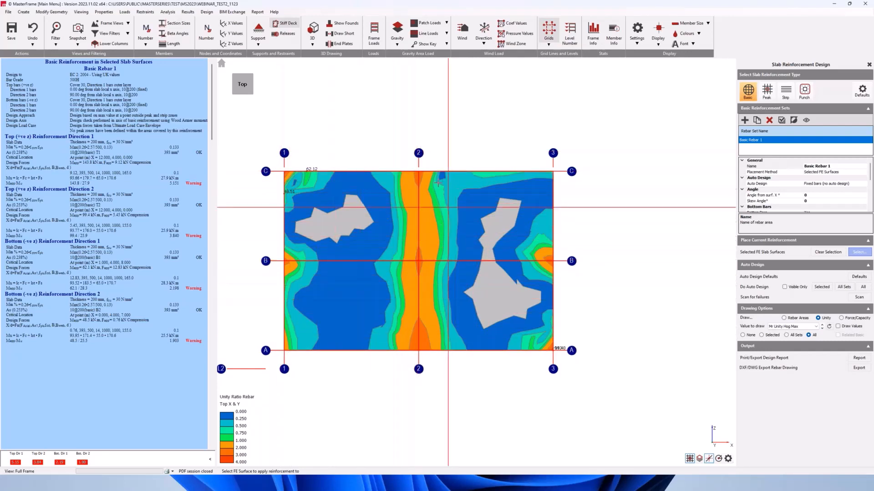
left_click(415, 193)
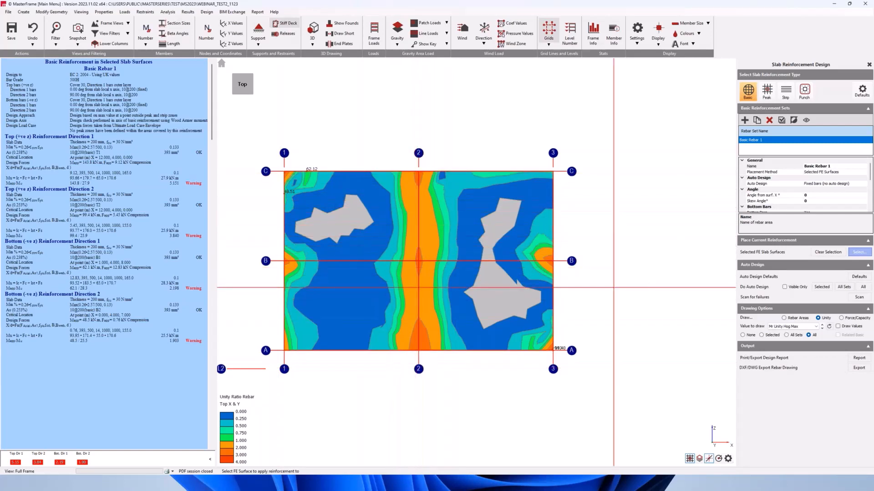
Step: Switch the slab plot to Mr Unity Sag Max and examine the contours across the slab
left_click(794, 327)
left_click(783, 360)
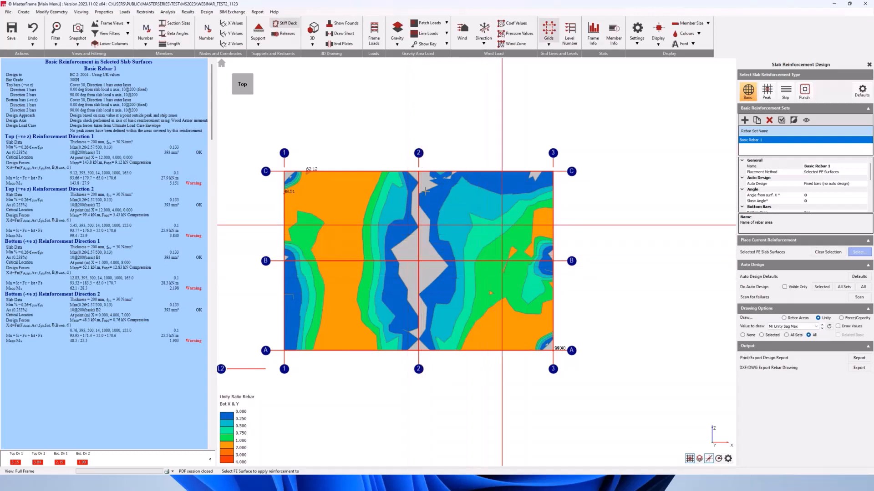
middle_click_drag(406, 231, 427, 225)
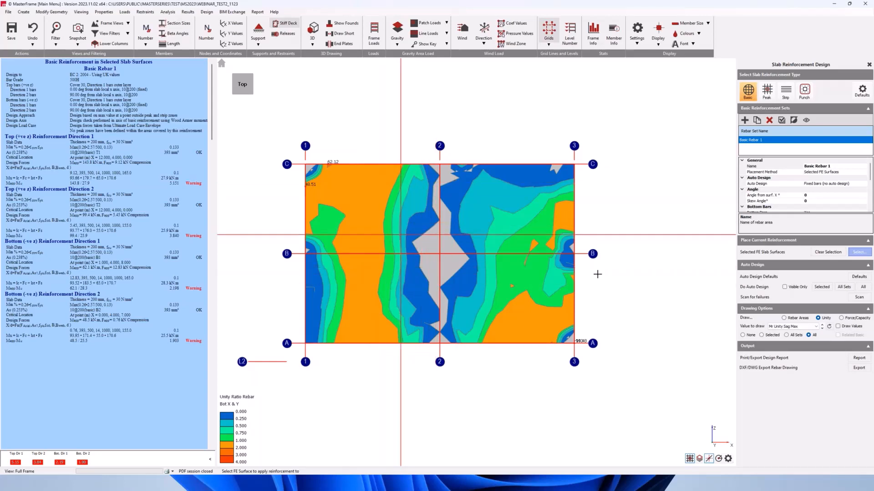
Step: Set the bar diameter of Bottom Bars Dir. 1 in the basic reinforcement set to 16
scroll(767, 185, "down", 2)
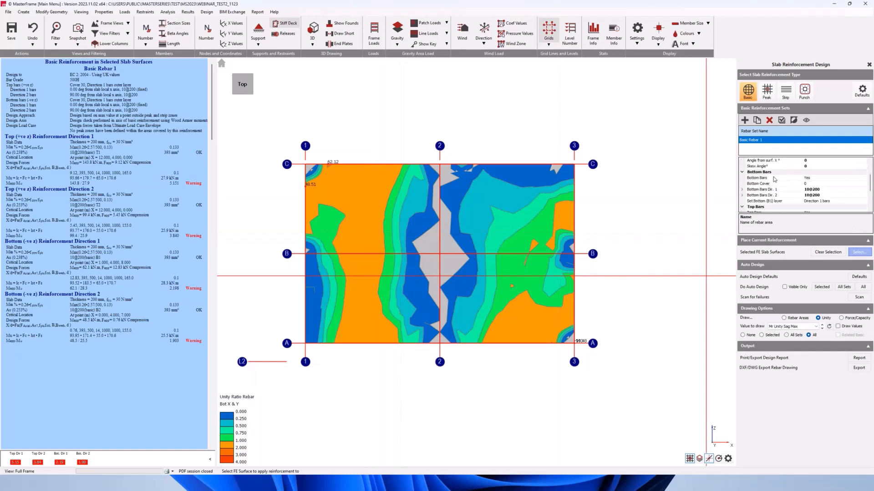
left_click(743, 190)
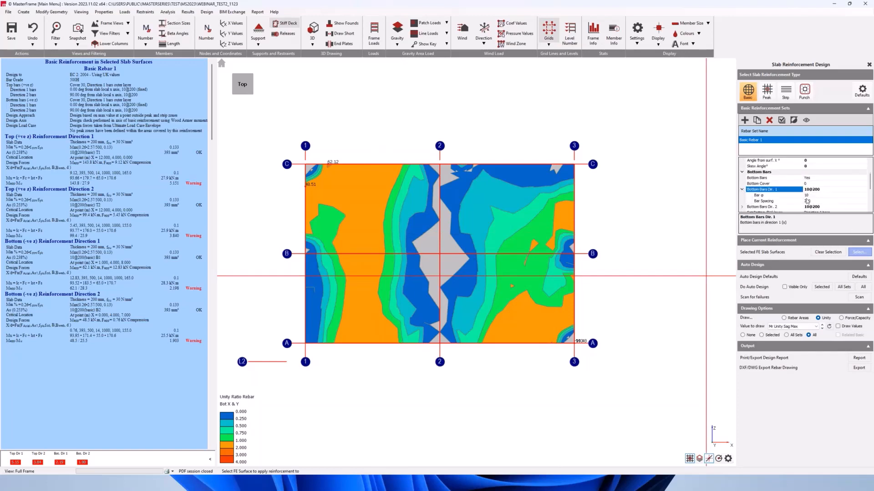
left_click(808, 195)
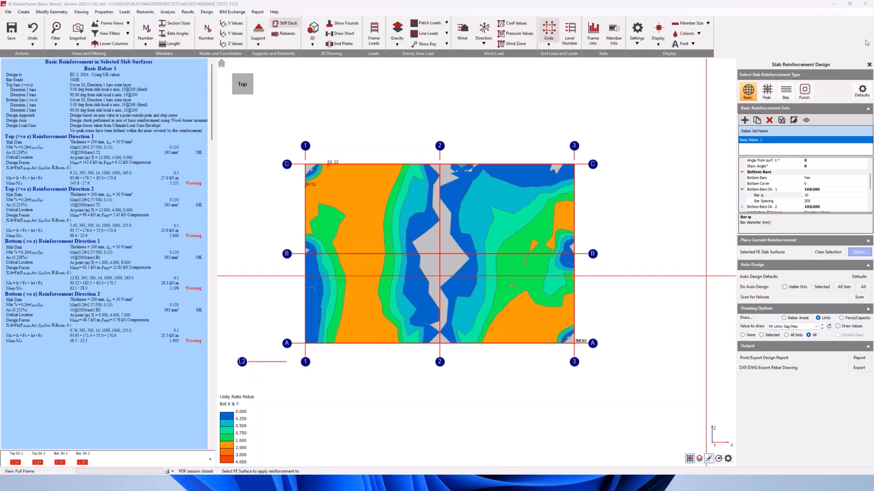
left_click(858, 195)
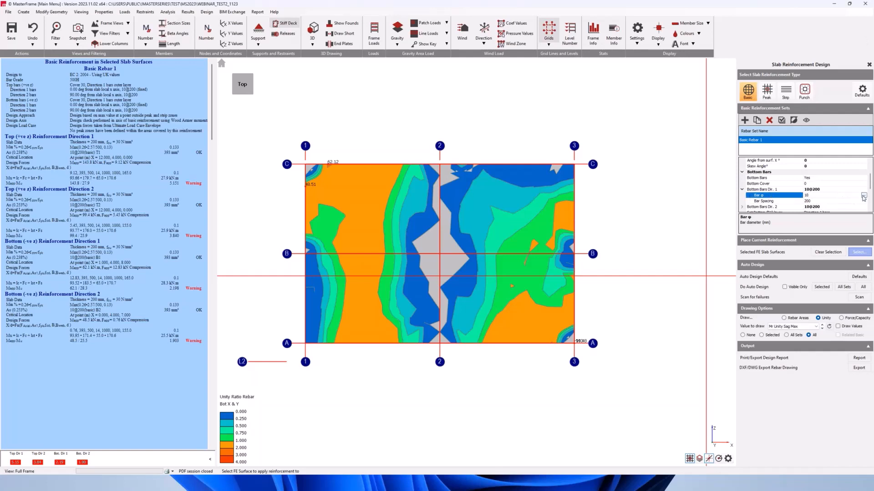
left_click(864, 195)
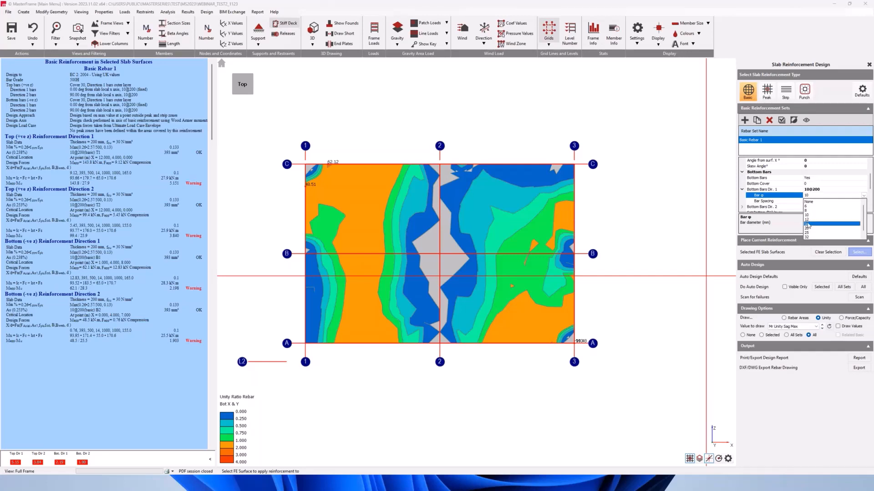
left_click(807, 224)
Step: Set the bar diameter of Bottom Bars Dir. 2 in the basic reinforcement set to 16
scroll(774, 197, "down", 1)
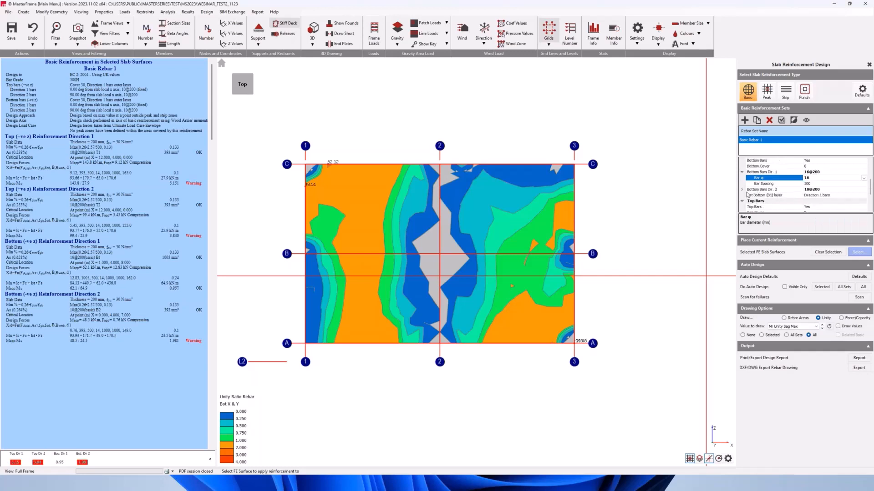
left_click(742, 189)
left_click(840, 195)
left_click(864, 196)
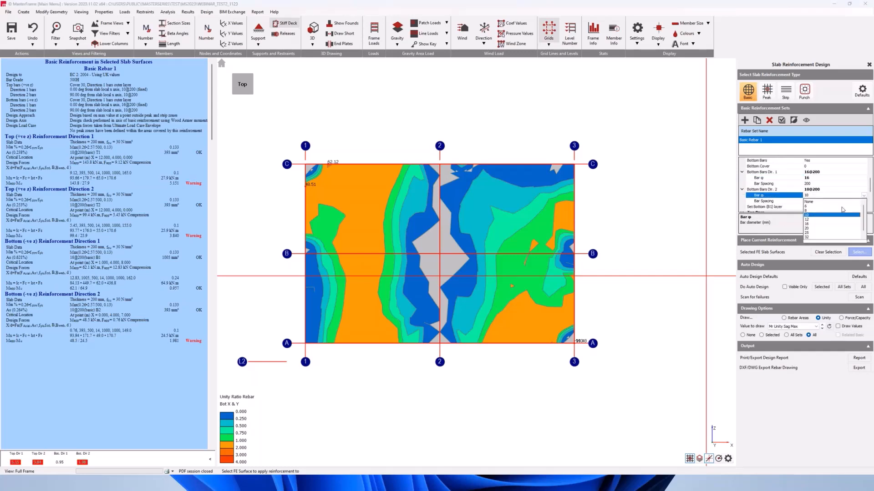
left_click(807, 223)
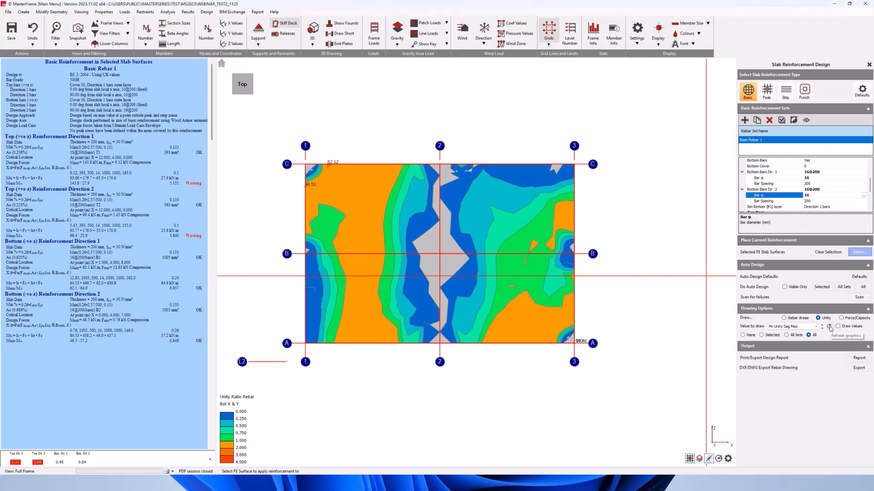
Step: Refresh the Mr Unity Sag Max contours for the changed bottom bars and switch the plot to Mr Unity Hog Max
left_click(829, 327)
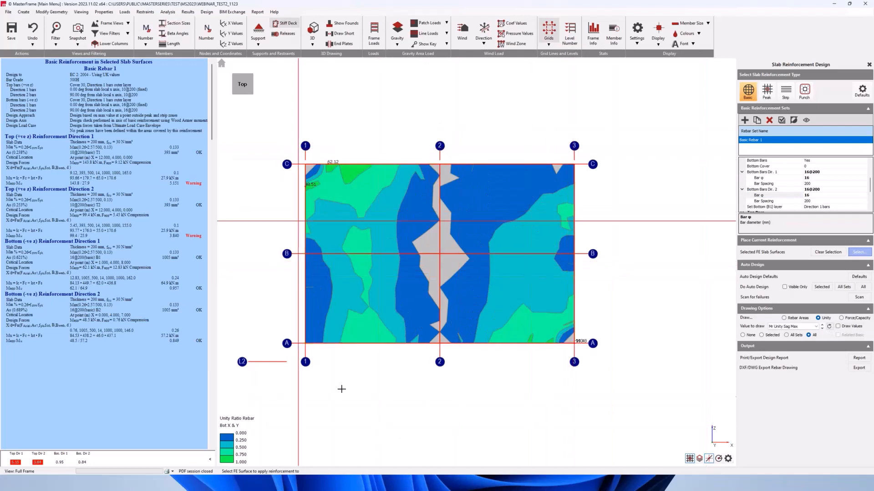
scroll(344, 302, "up", 2)
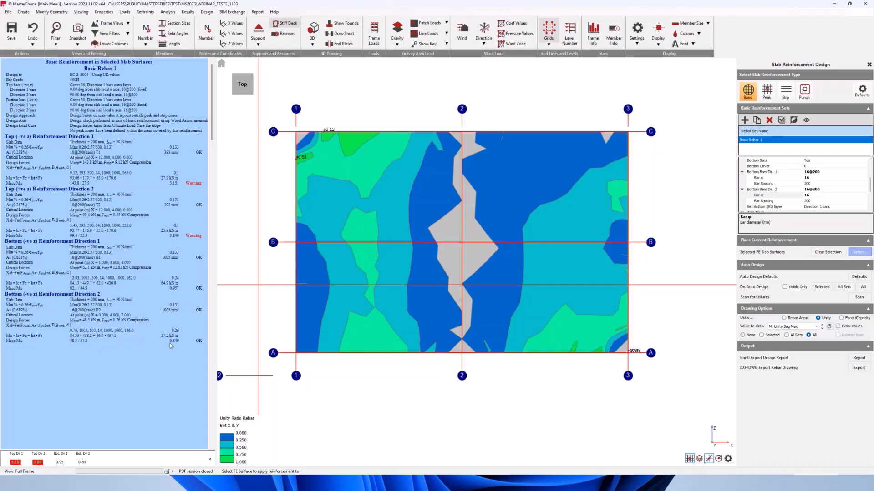
left_click(780, 326)
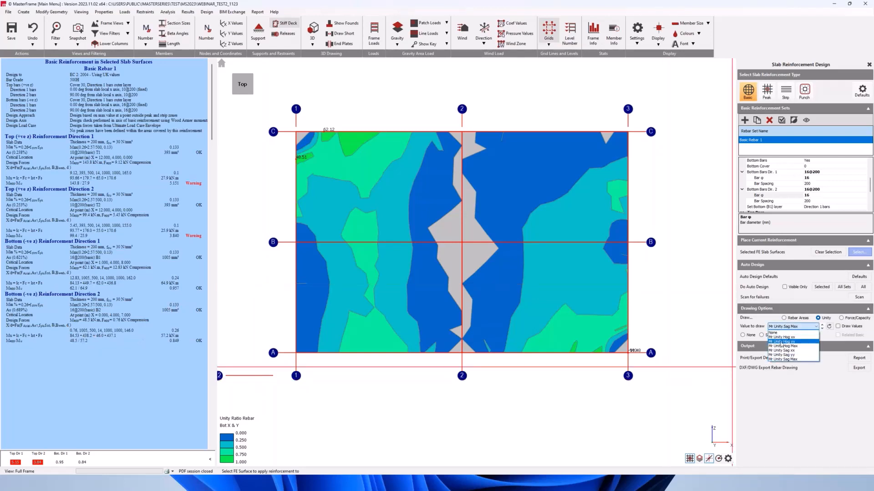
left_click(780, 347)
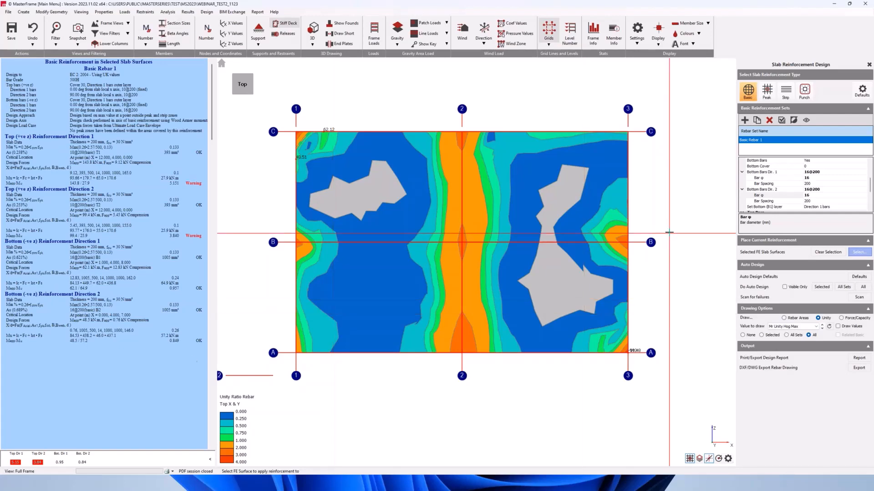
Step: Set the bar diameter of Top Bars Dir. 1 to 16, refresh the hogging contours and examine them around the columns
scroll(806, 193, "up", 2)
scroll(806, 193, "down", 3)
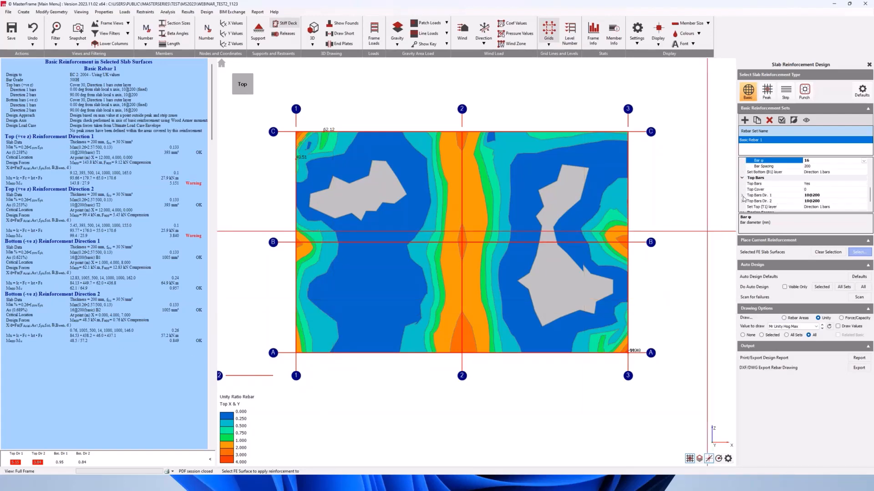
left_click(742, 195)
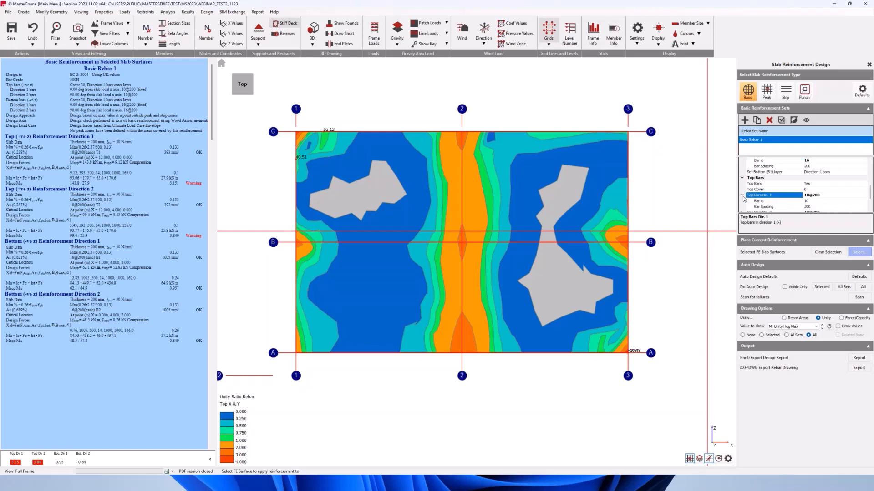
left_click(840, 201)
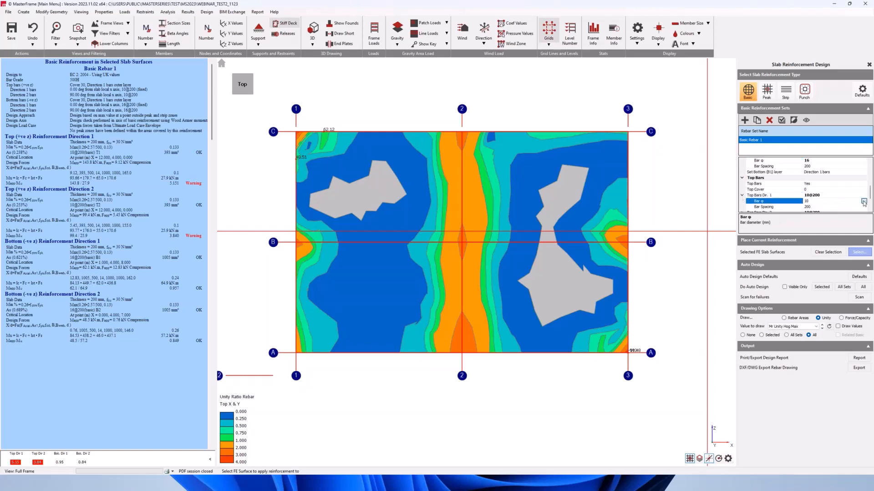
left_click(863, 202)
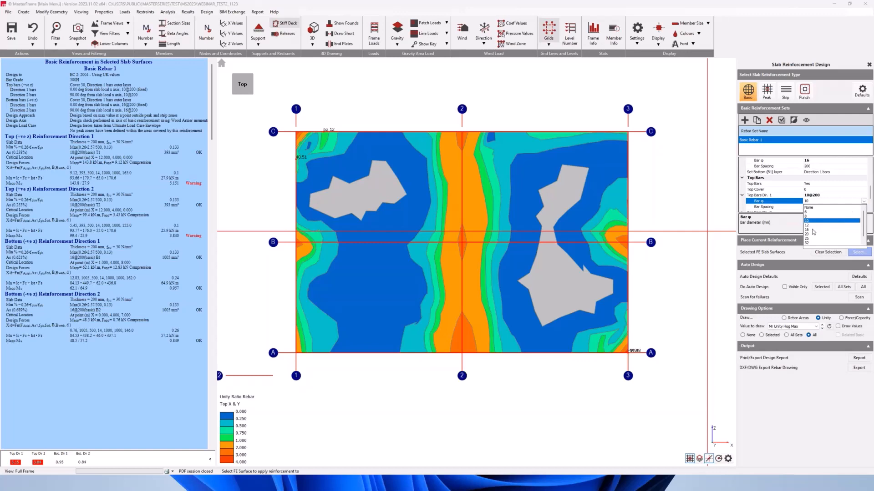
left_click(813, 231)
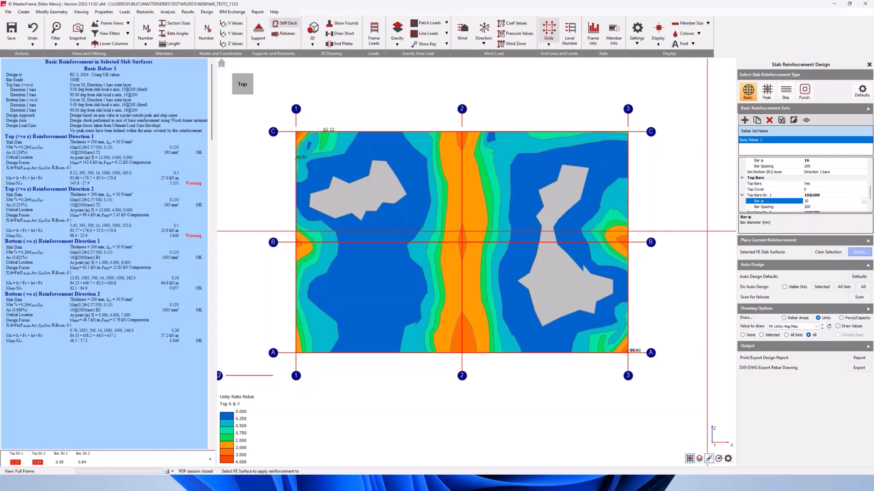
left_click(829, 326)
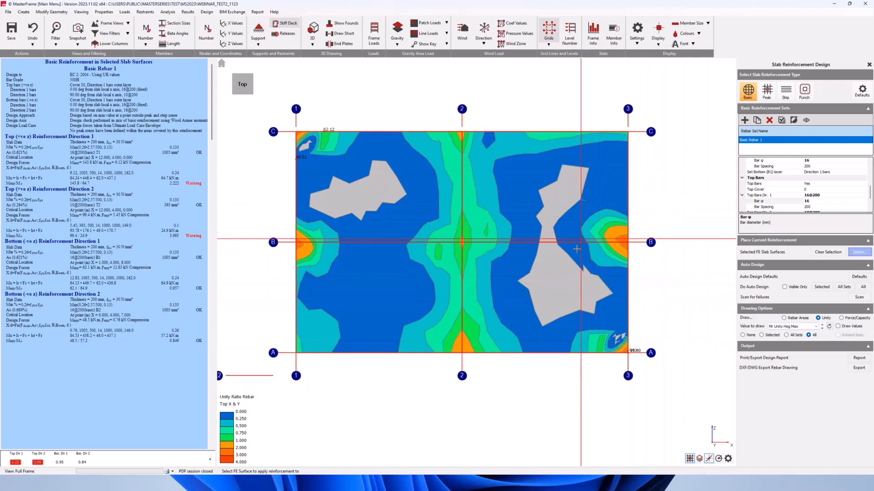
scroll(576, 244, "down", 1)
scroll(545, 244, "up", 1)
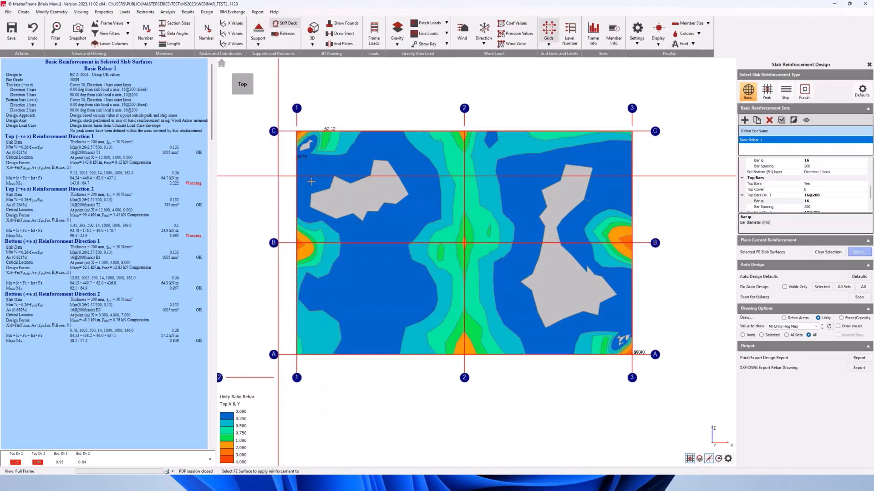
left_click(298, 147)
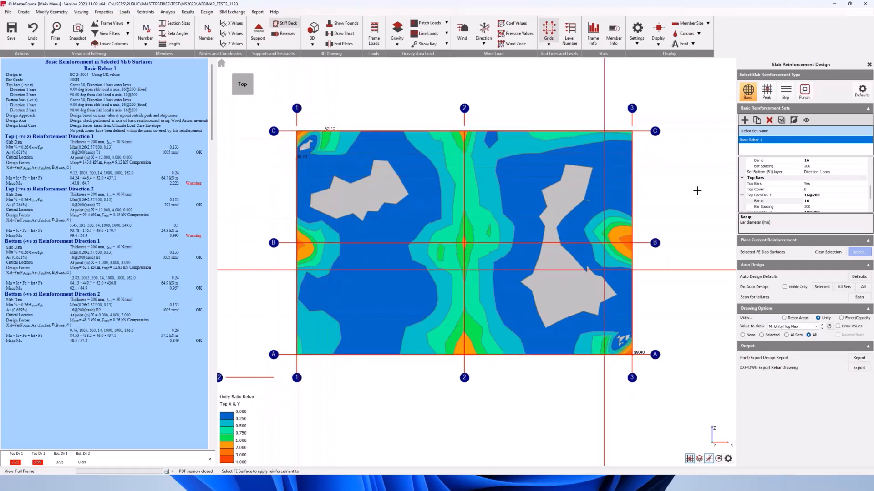
Step: Add peak reinforcement zones at all column heads of the slab in one multiple selection and refresh the contours
left_click(767, 93)
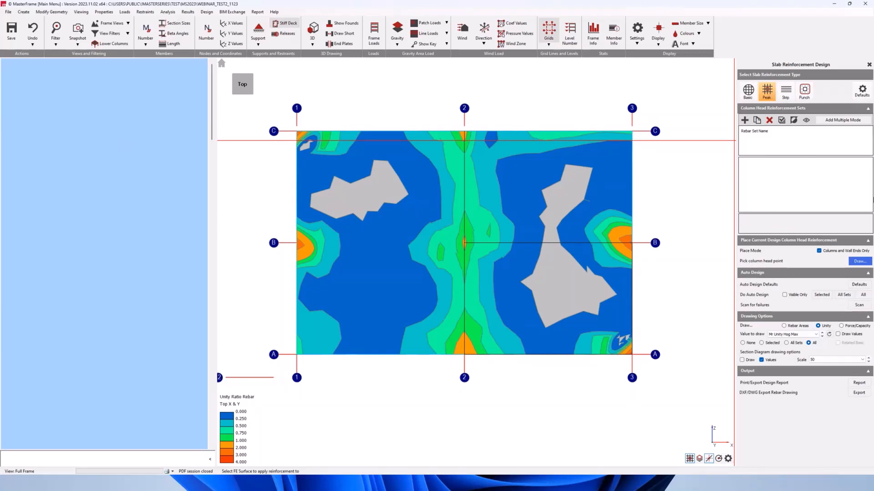
left_click(839, 121)
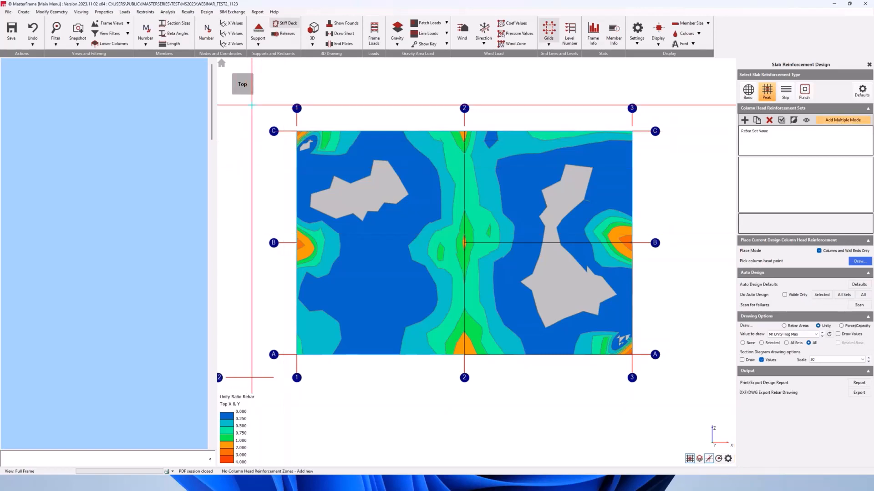
left_click_drag(252, 105, 671, 379)
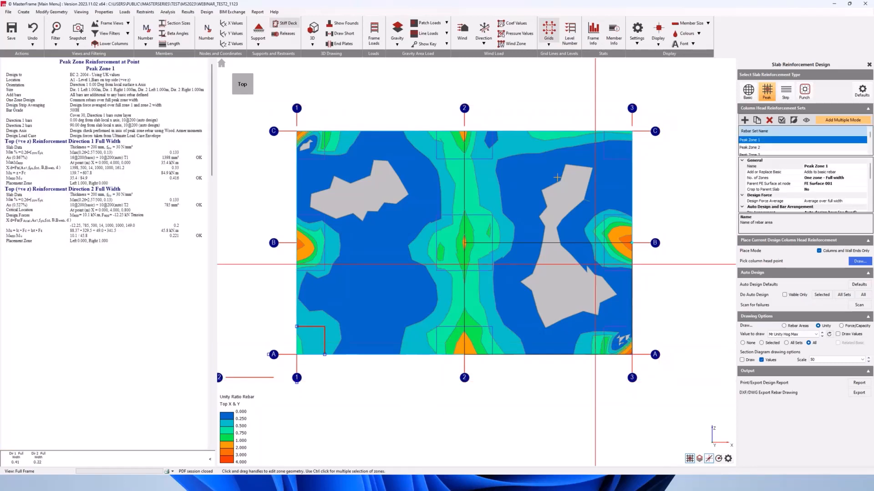
left_click(829, 335)
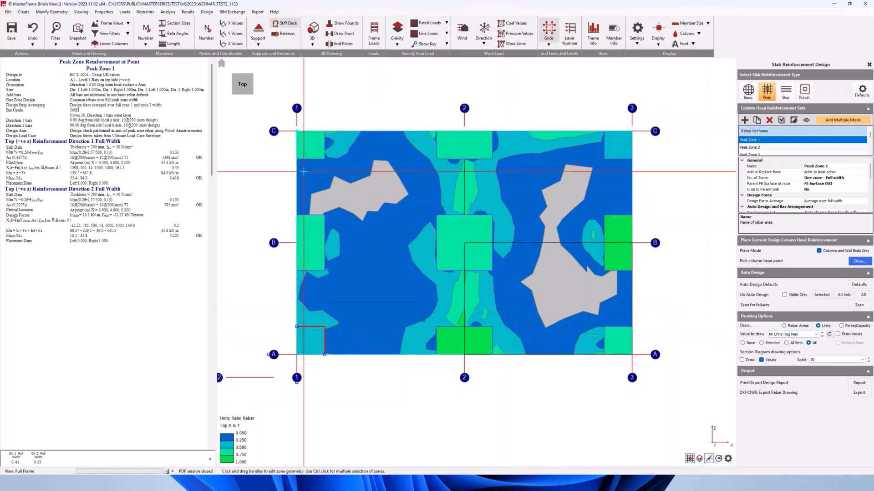
Step: Look through the list of peak zones and turn off Add Multiple Mode
scroll(743, 149, "down", 1)
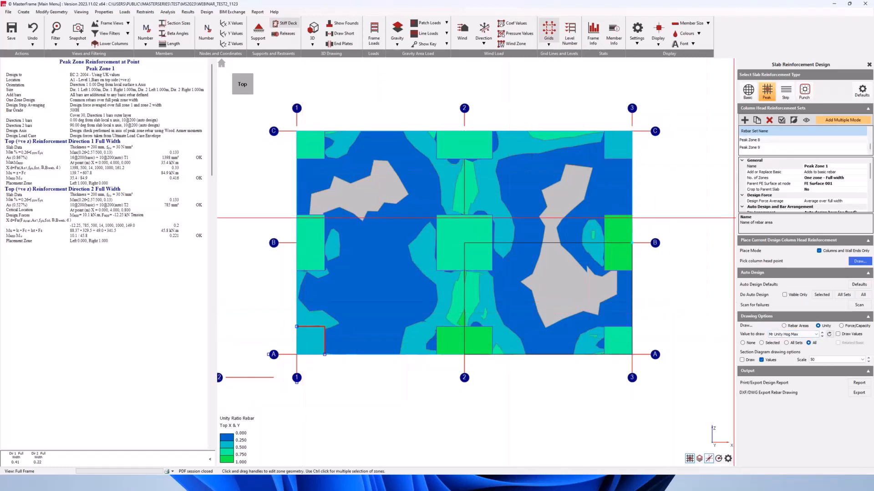
scroll(744, 149, "up", 1)
scroll(803, 144, "down", 2)
scroll(758, 153, "up", 3)
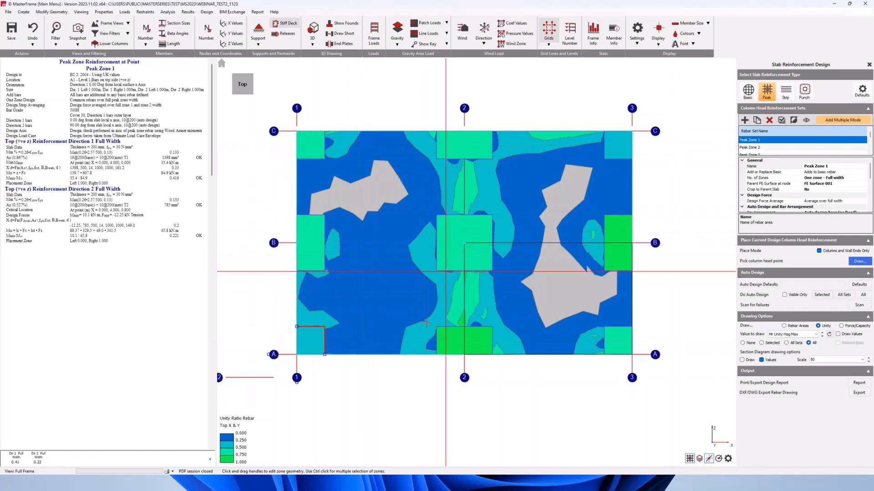
left_click(831, 121)
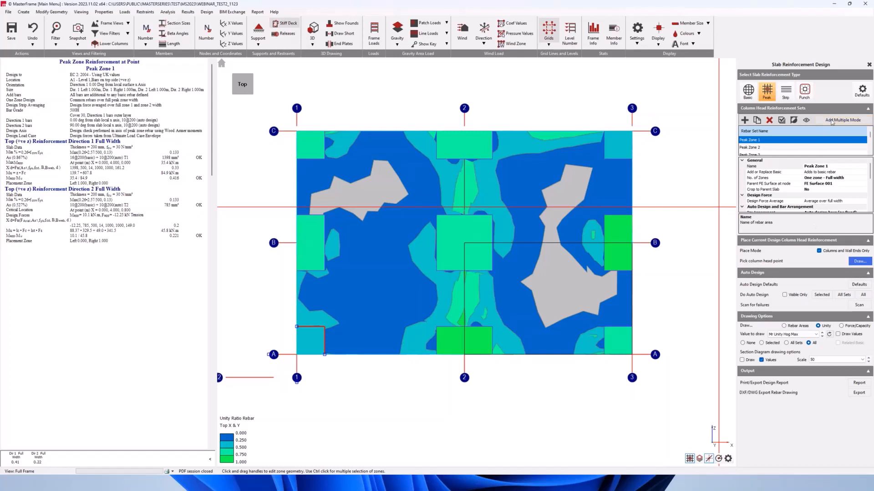
Step: Select the peak zone at grid B2, keep it as Adds to basic rebar, and review its bar arrangement settings
left_click(444, 236)
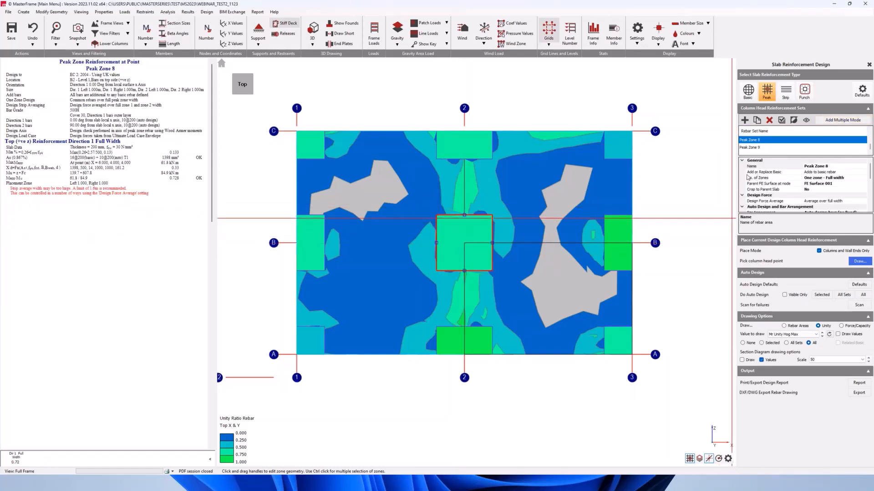
left_click(849, 173)
left_click(849, 173)
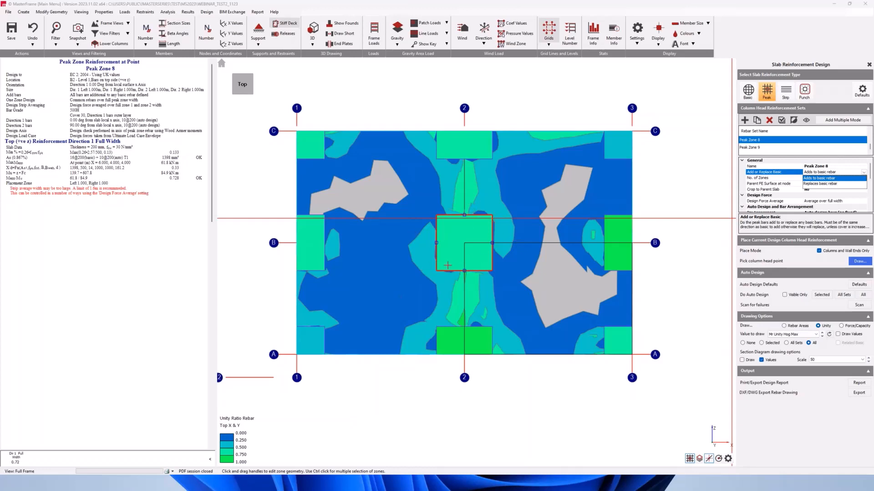
left_click(808, 179)
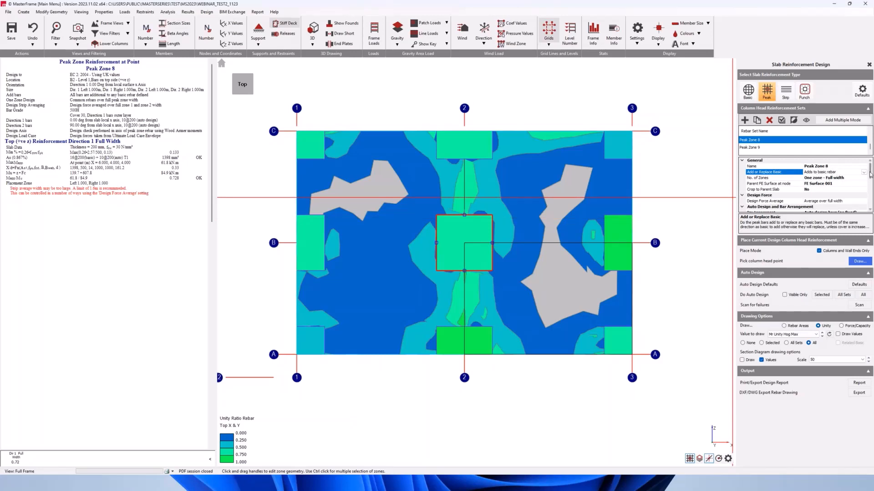
left_click_drag(870, 172, 870, 189)
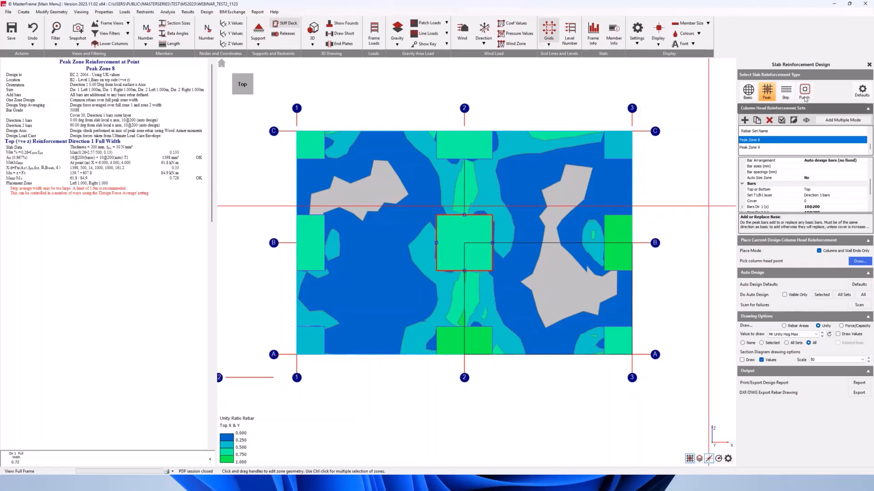
Step: Plot Mr Unity Sag Max, switch back to Mr Unity Hog Max, and return to the basic reinforcement design
left_click(754, 95)
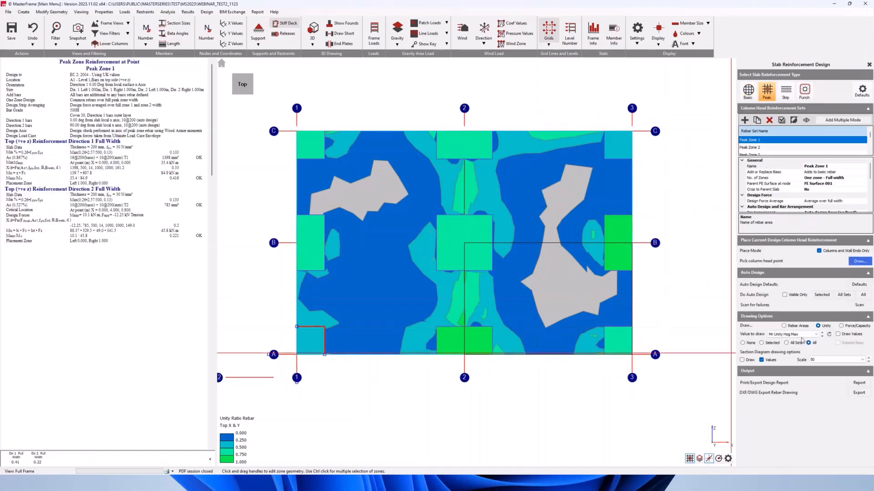
left_click(800, 337)
left_click(792, 367)
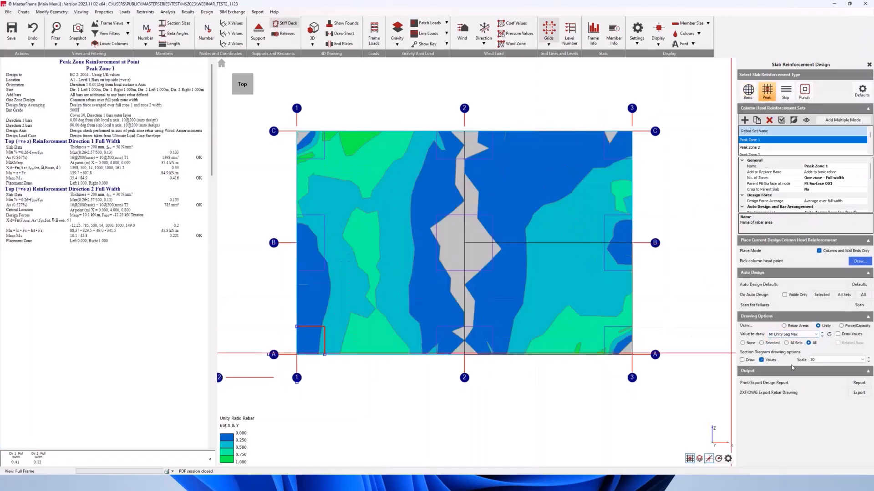
left_click(793, 336)
left_click(782, 354)
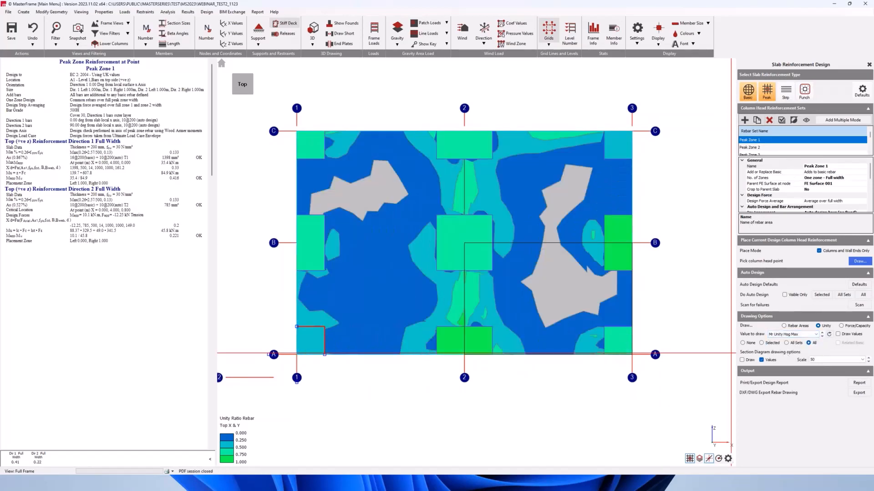
left_click(748, 90)
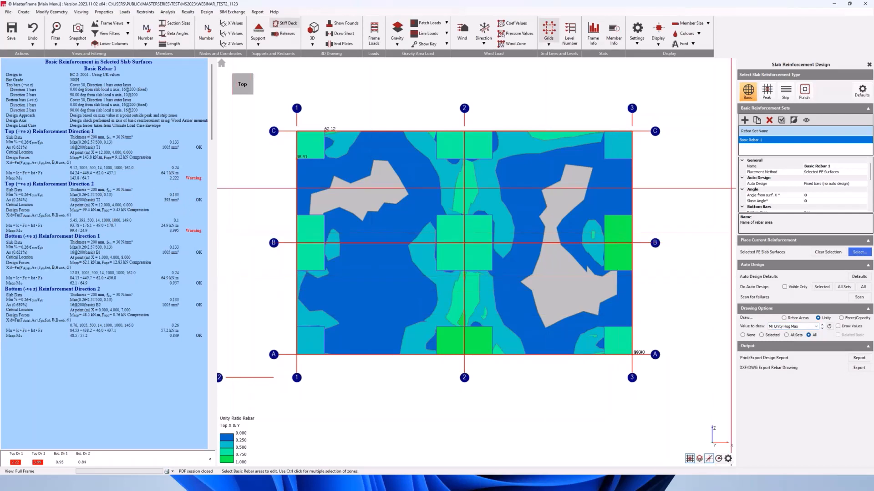
Step: Plot the Mr Unity Hog xx contours on the slab, followed by the Mr Unity Hog yy contours
scroll(360, 157, "up", 1)
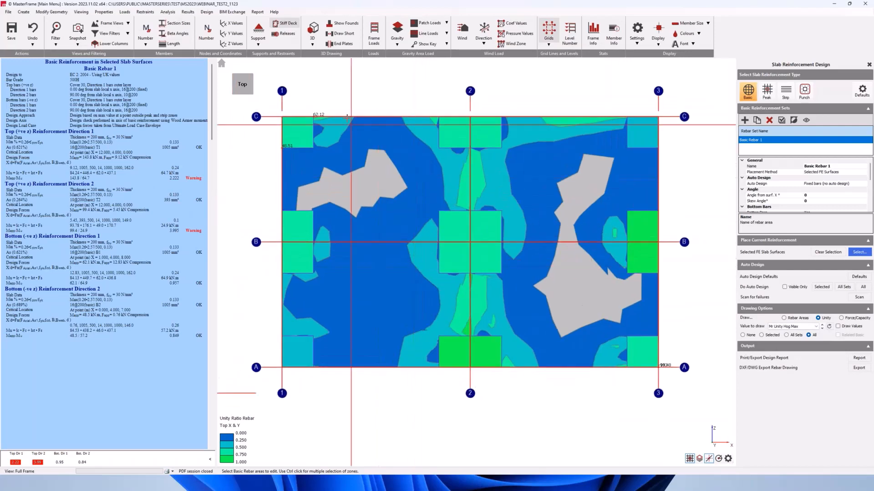
scroll(364, 158, "up", 1)
scroll(333, 139, "down", 1)
left_click(794, 327)
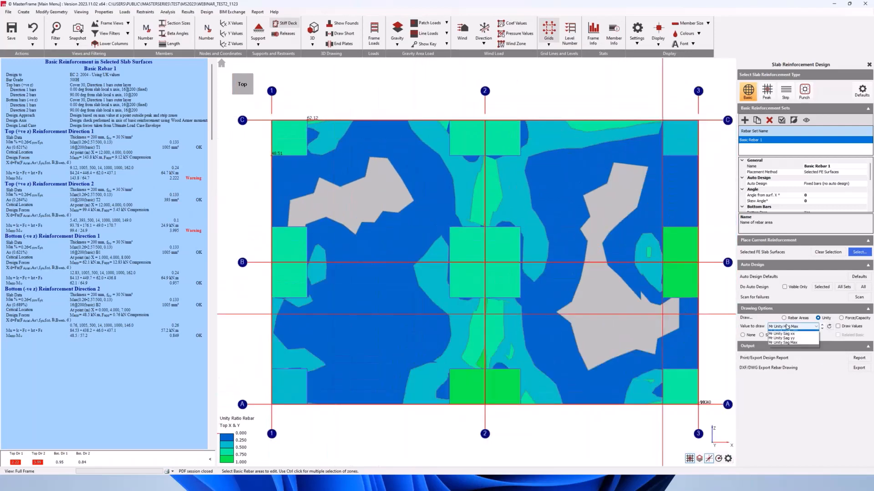
left_click(781, 337)
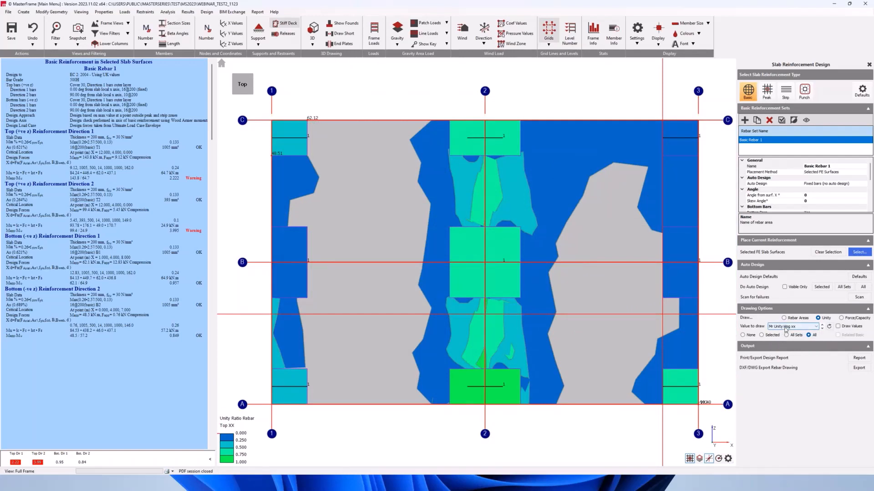
left_click(791, 327)
left_click(785, 342)
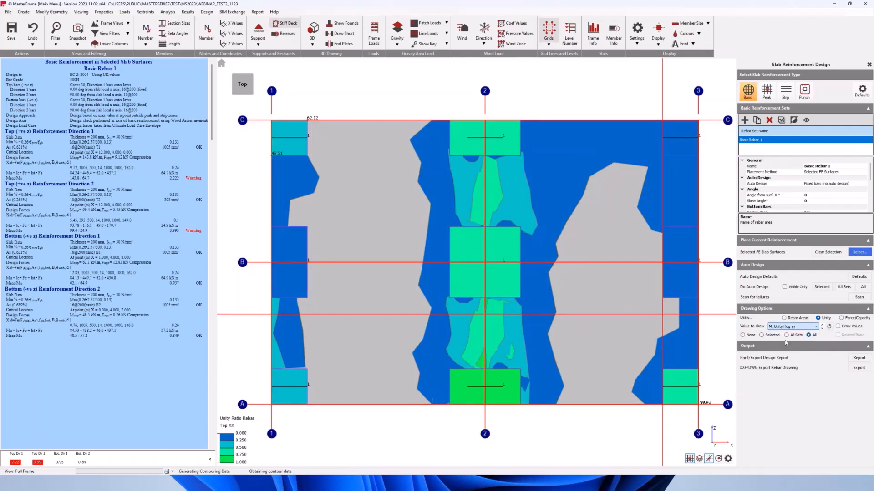
Step: Draw the Hog yy contours for the Selected basic set and for All Sets, and switch to the peak reinforcement design
left_click(763, 337)
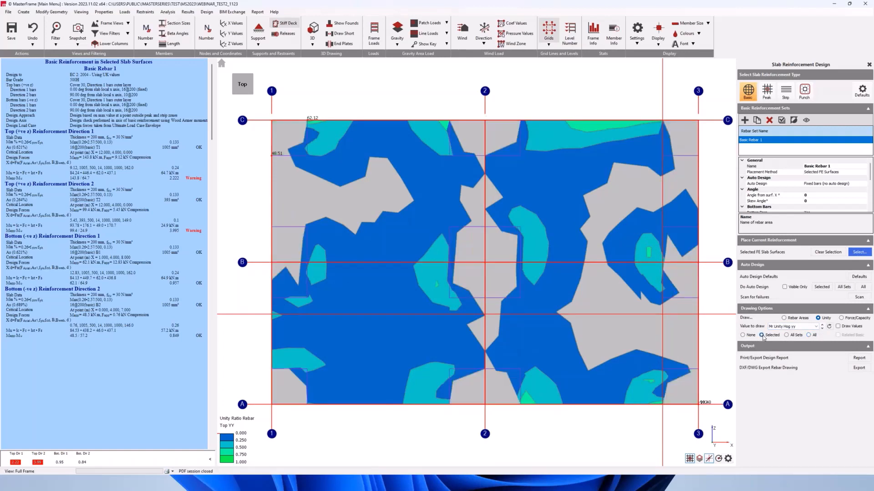
left_click(795, 337)
left_click(766, 91)
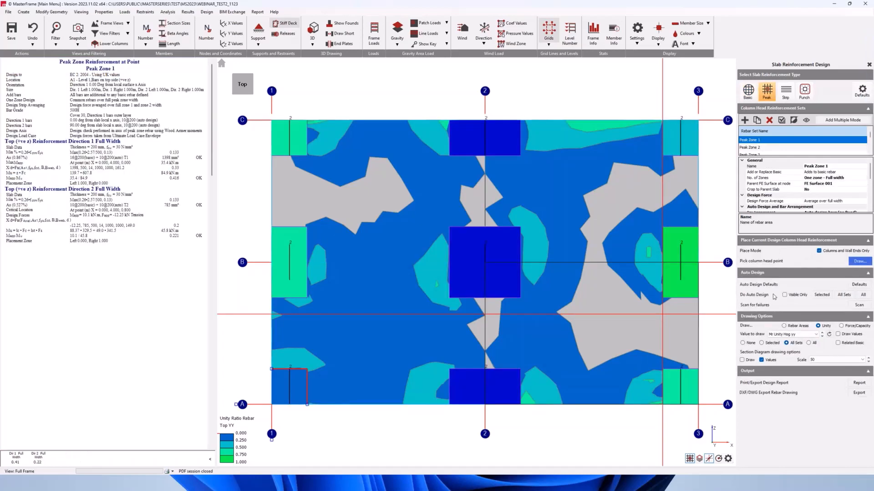
left_click(748, 90)
left_click(766, 90)
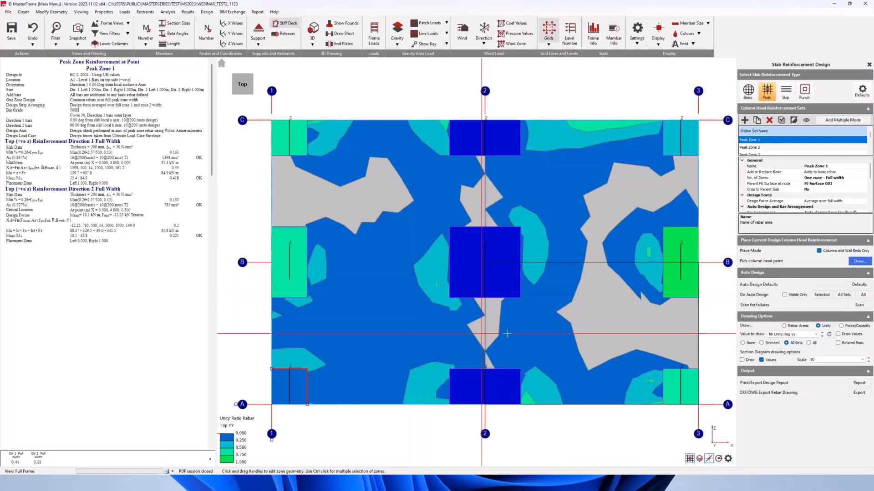
Step: Draw the contours for All reinforcement, plotting Mr Unity Hog Max, Mr Unity Hog xx and Mr Unity Hog yy in turn
left_click(793, 336)
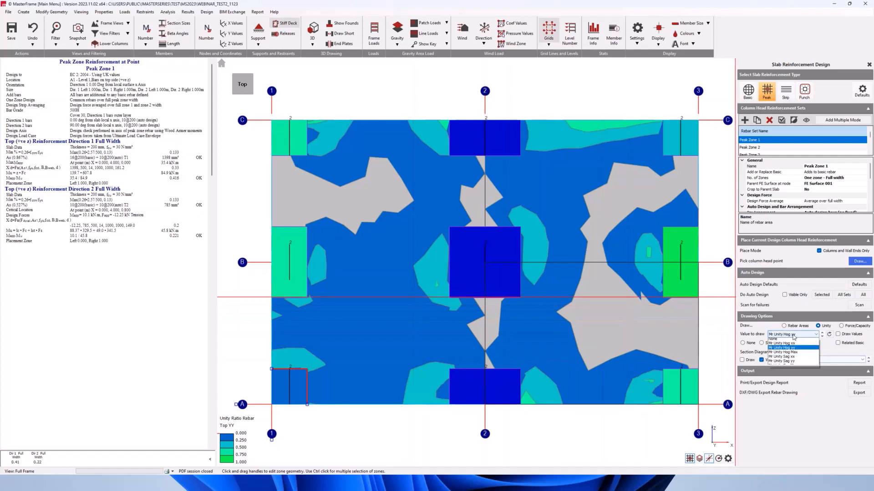
left_click(783, 357)
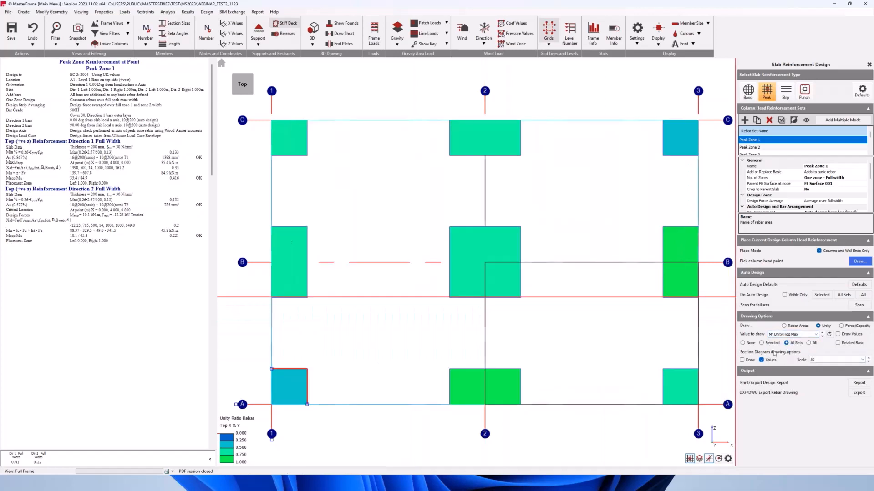
left_click(809, 343)
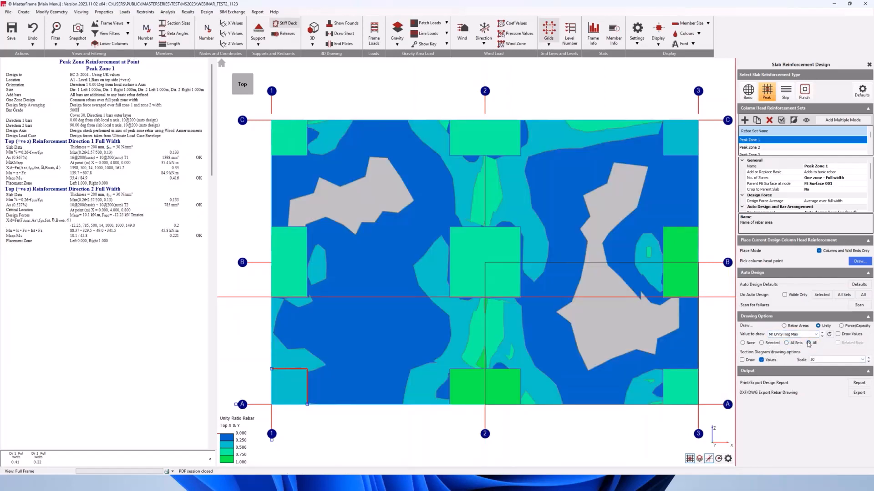
left_click(804, 335)
left_click(783, 347)
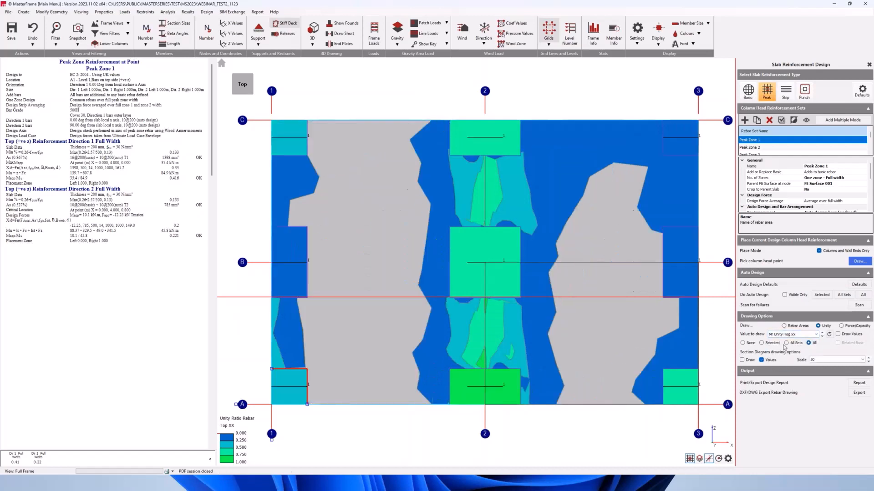
left_click(828, 335)
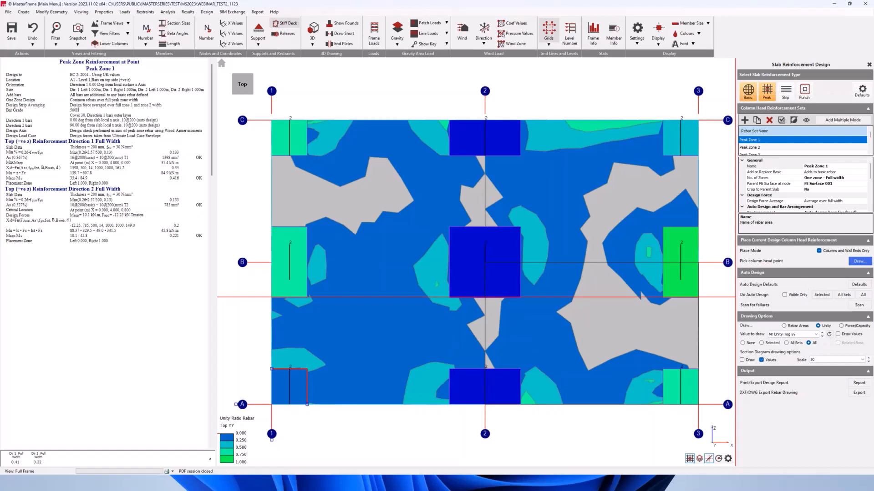
Step: Return to the basic reinforcement design, toggle the contours off with None, and draw them for the Selected set only
left_click(747, 91)
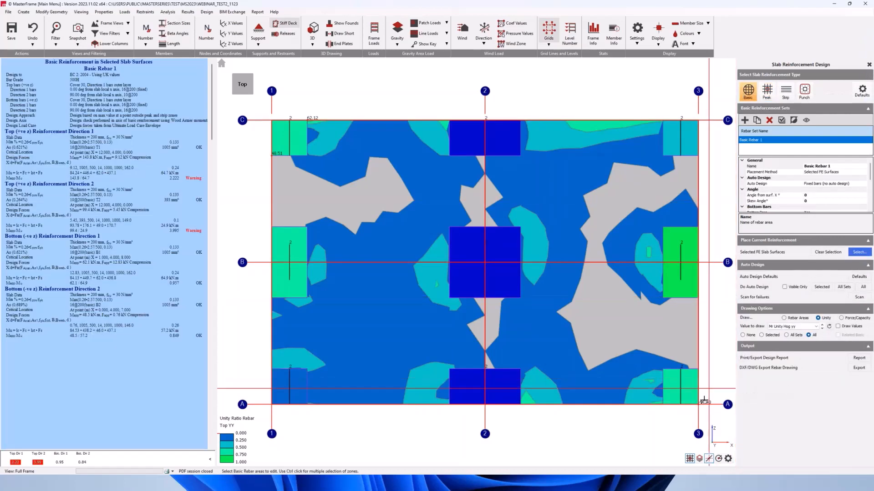
scroll(706, 413, "up", 4)
scroll(706, 414, "down", 4)
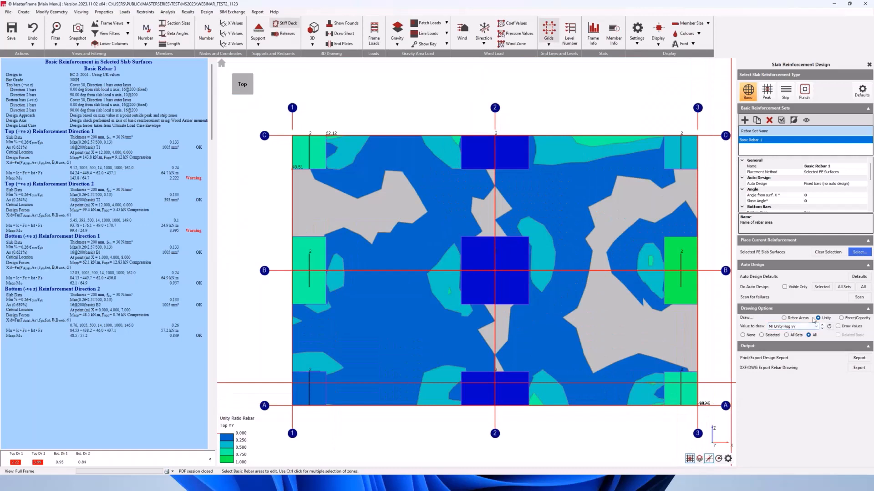
left_click(762, 335)
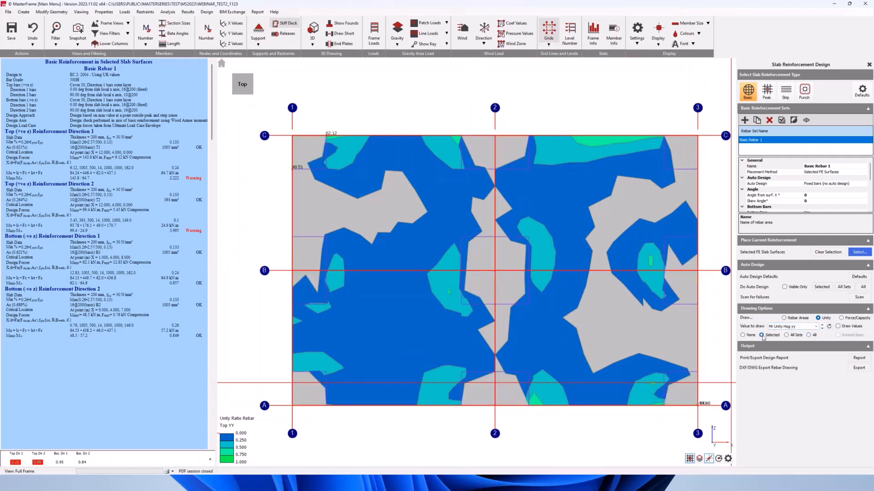
left_click(750, 335)
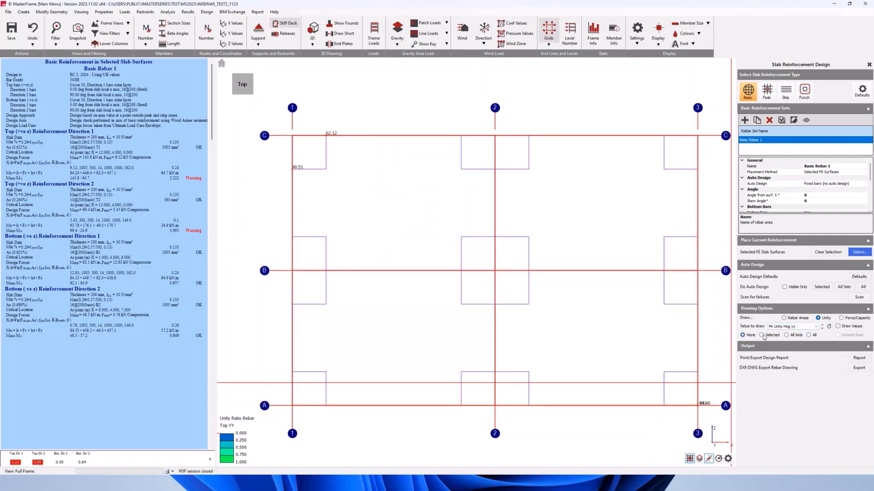
left_click(761, 335)
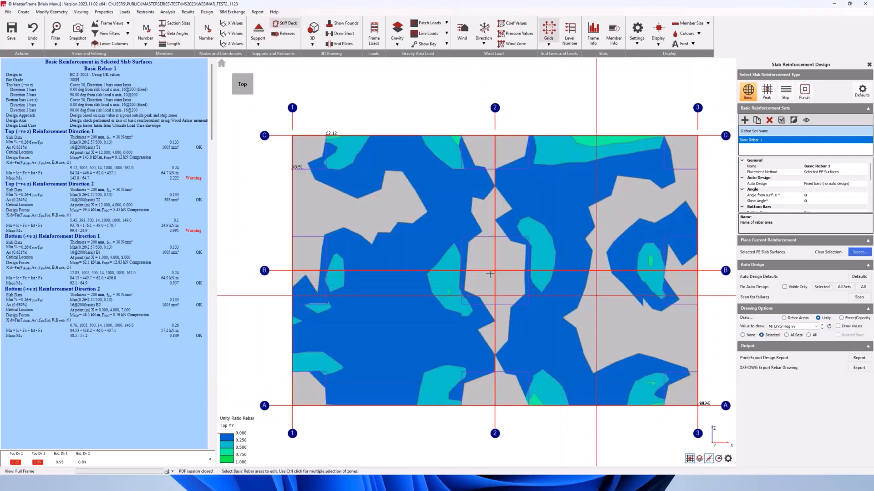
Step: Examine the basic reinforcement's Hog yy contours across the slab, especially around the column-head zones
scroll(535, 332, "up", 2)
scroll(411, 269, "up", 1)
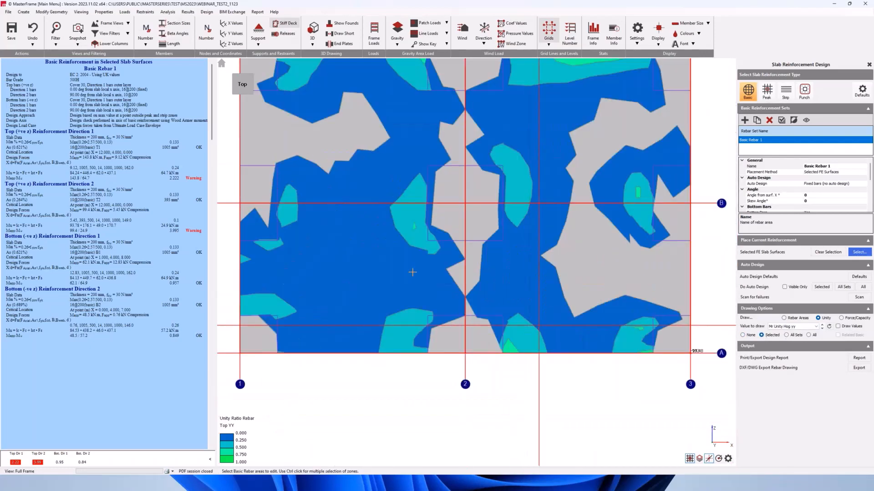
scroll(285, 218, "up", 2)
scroll(272, 171, "up", 4)
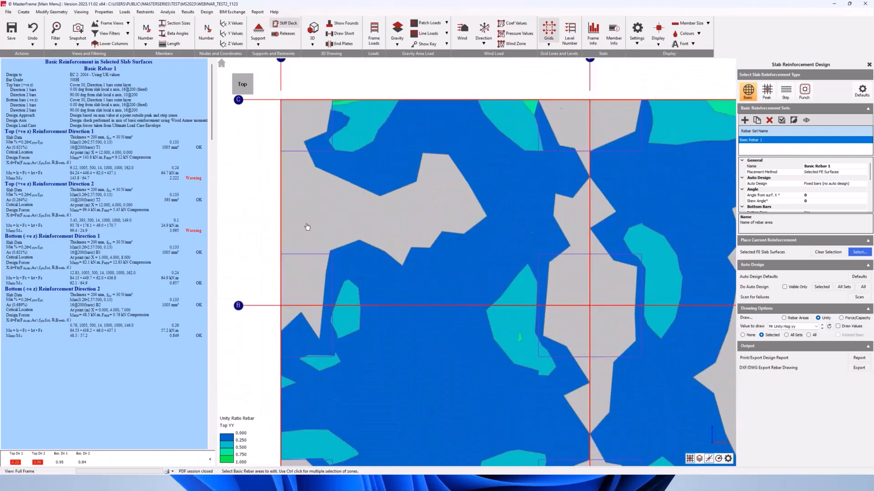
scroll(299, 170, "down", 5)
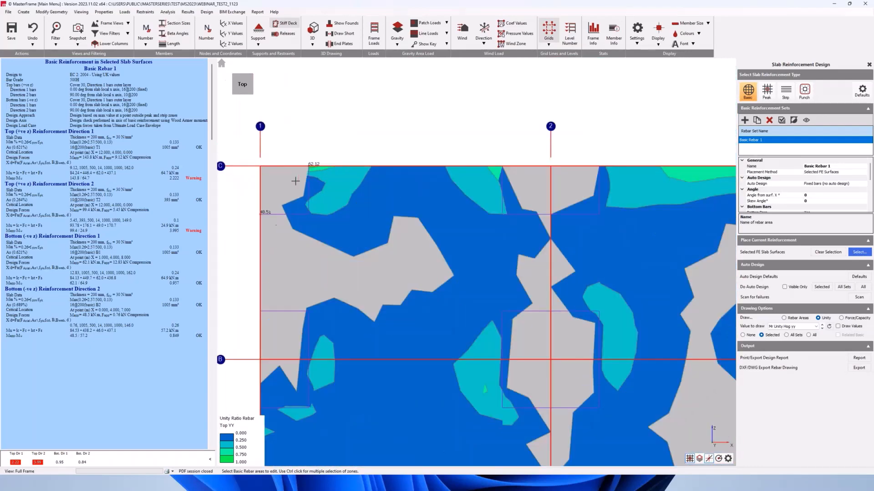
scroll(468, 258, "up", 3)
middle_click_drag(468, 258, 521, 230)
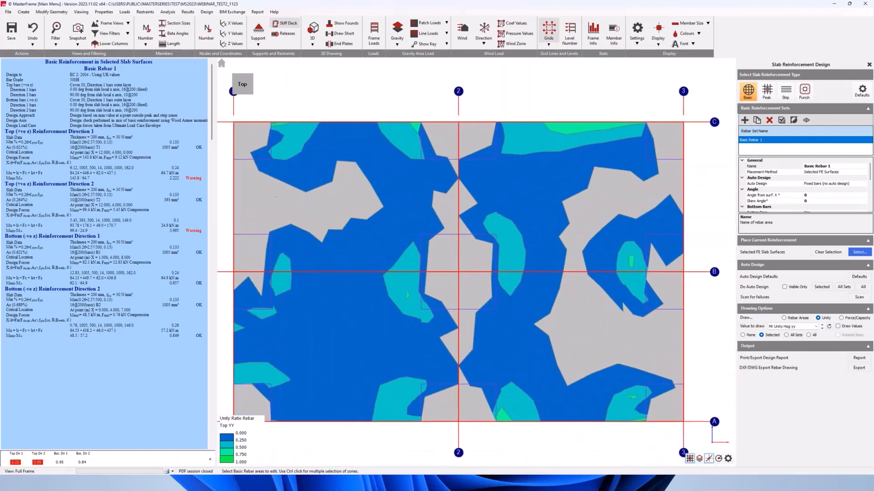
scroll(521, 231, "down", 1)
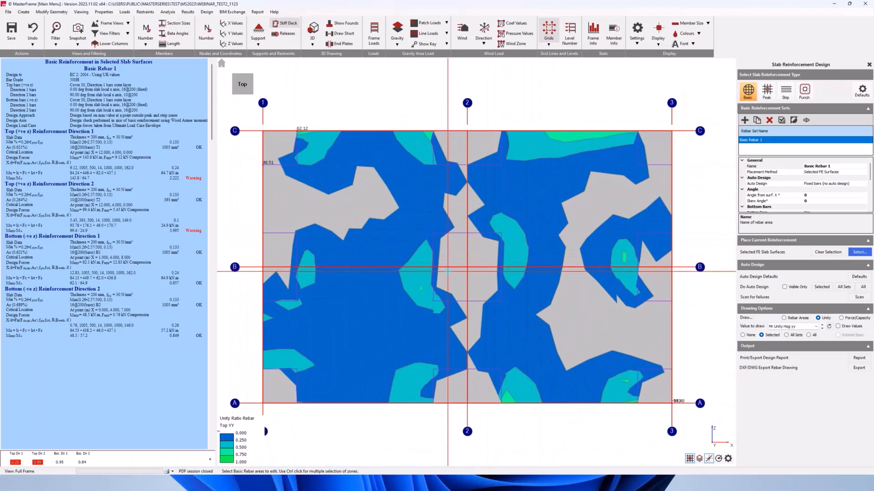
Step: Draw the Hog yy contours for All Sets and for All reinforcement, and switch back to the peak reinforcement design
left_click(786, 335)
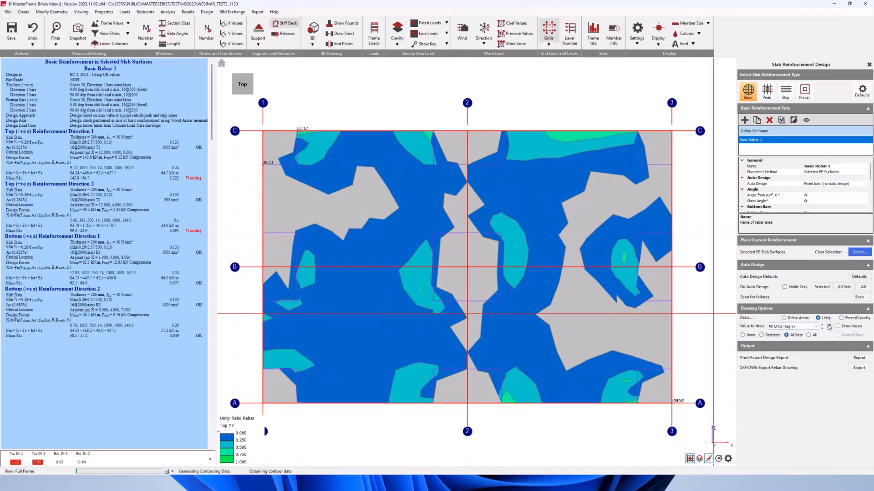
left_click(810, 335)
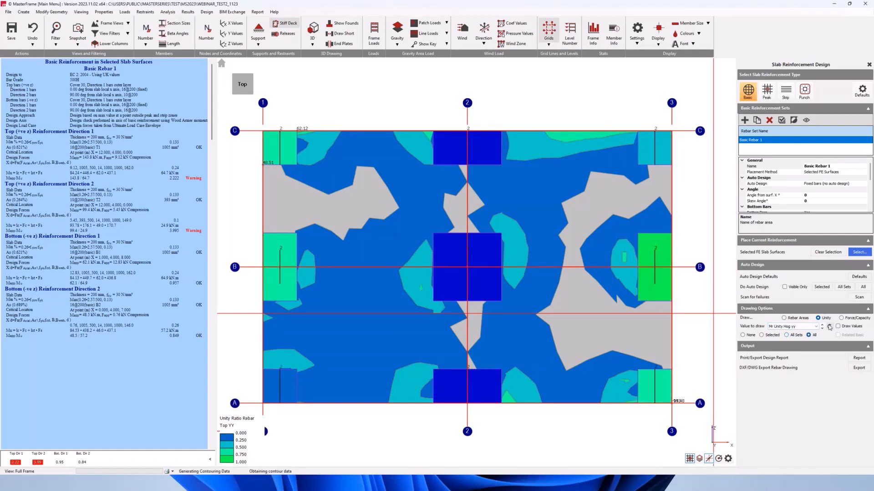
left_click(766, 93)
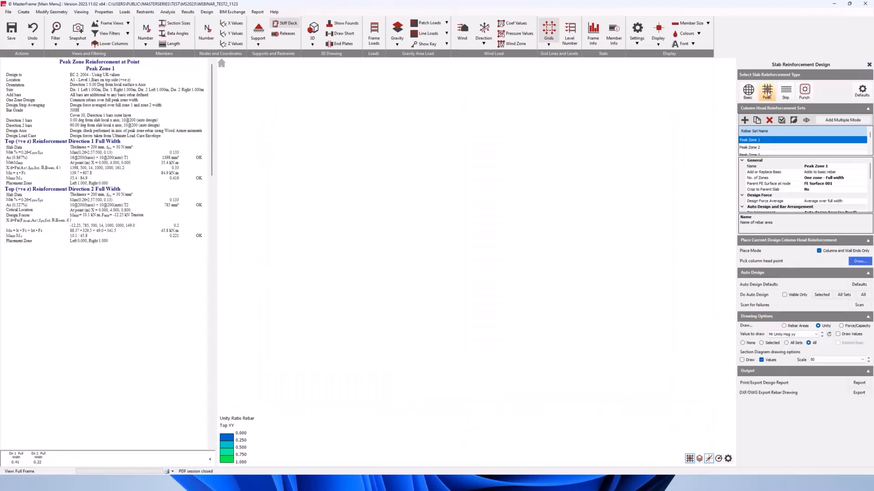
left_click(747, 92)
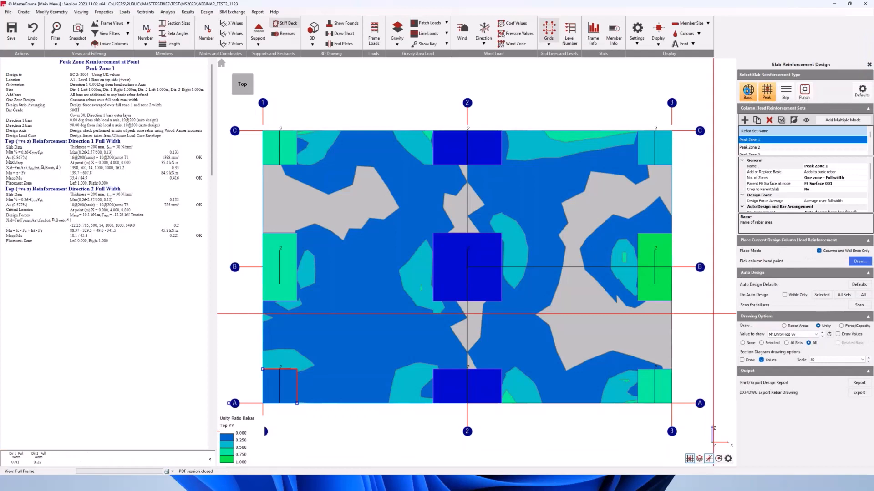
left_click(767, 92)
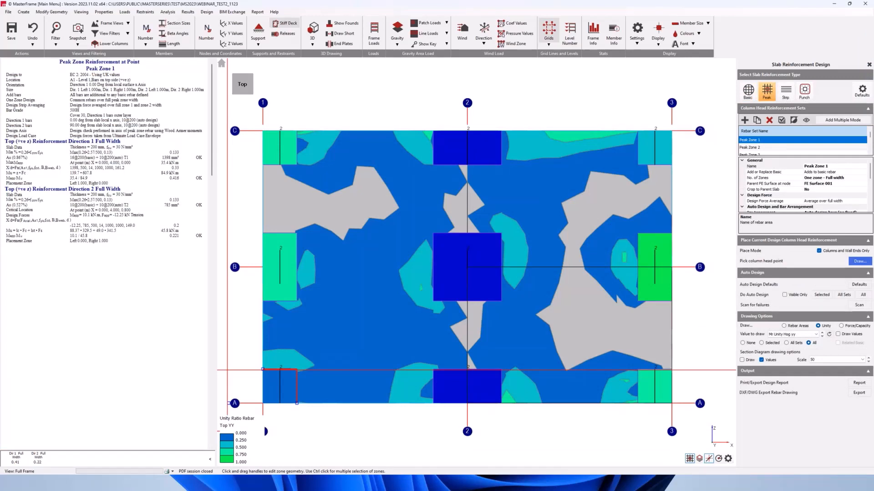
Step: Switch the drawing from Unity to Rebar Areas and show Bottom Direction 1 for All reinforcement
left_click(794, 335)
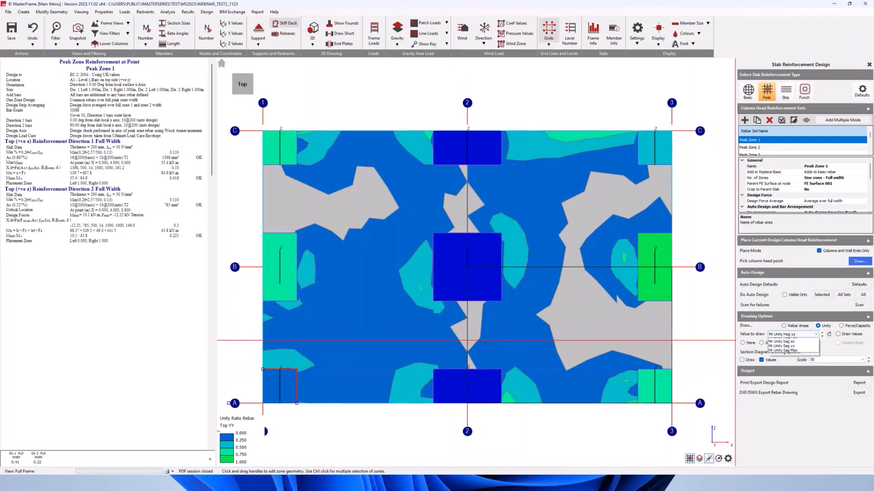
left_click(782, 335)
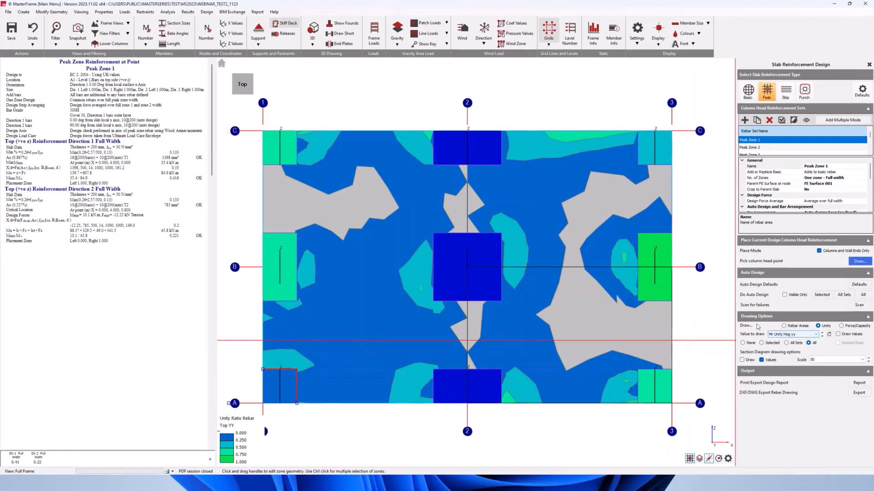
left_click(792, 326)
left_click(813, 335)
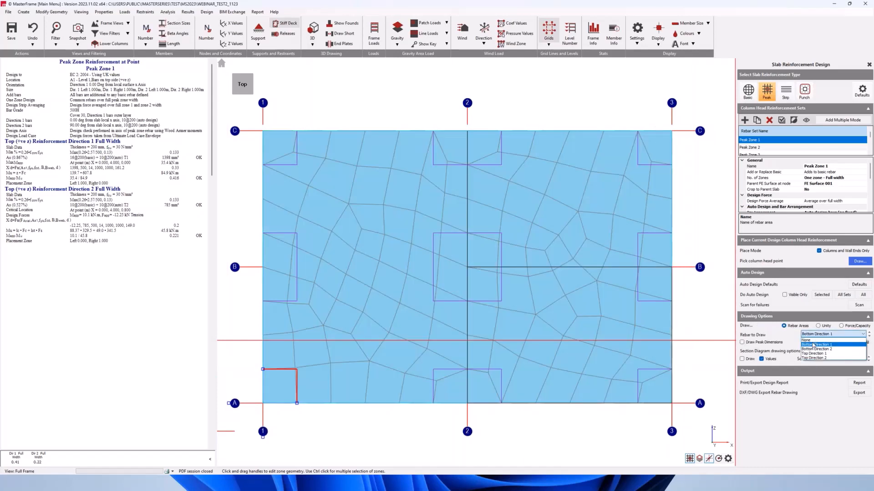
left_click(813, 345)
left_click(860, 343)
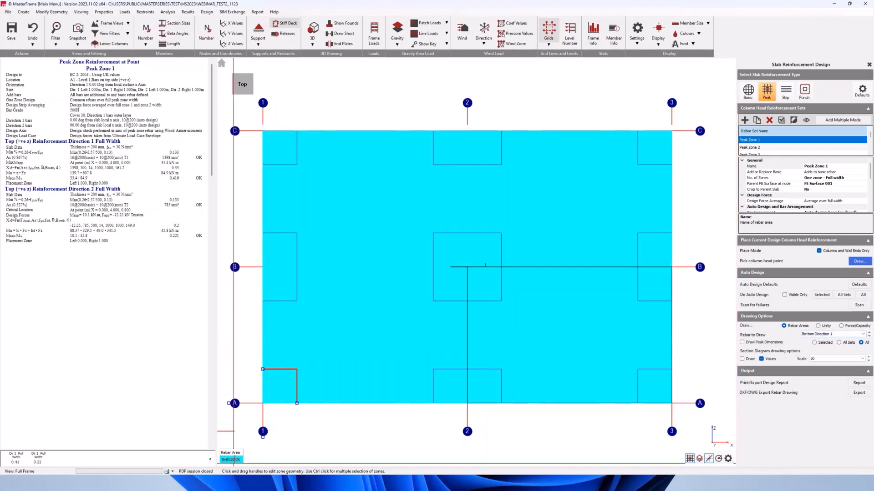
Step: Show the rebar areas for Bottom Direction 2, followed by Top Direction 1
left_click(832, 334)
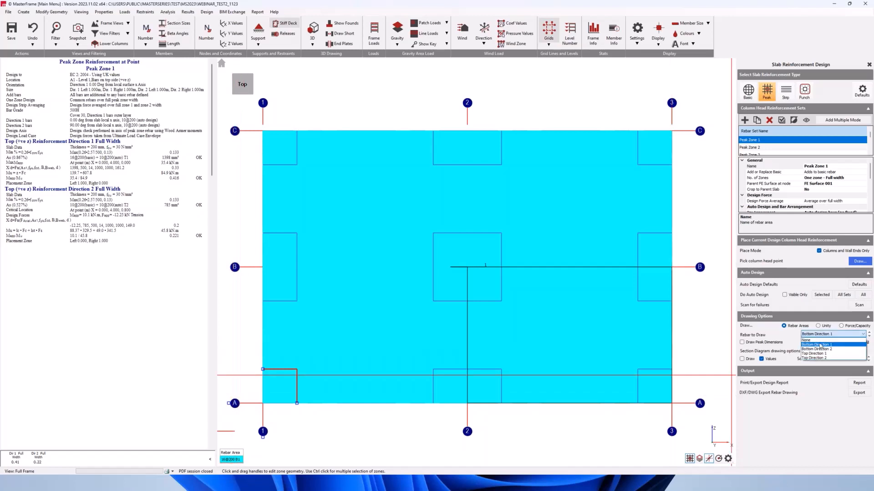
left_click(821, 351)
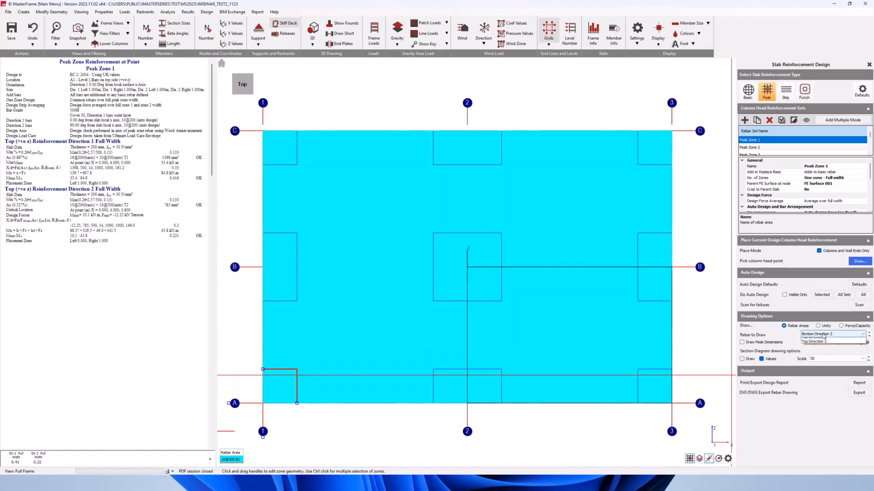
left_click(823, 335)
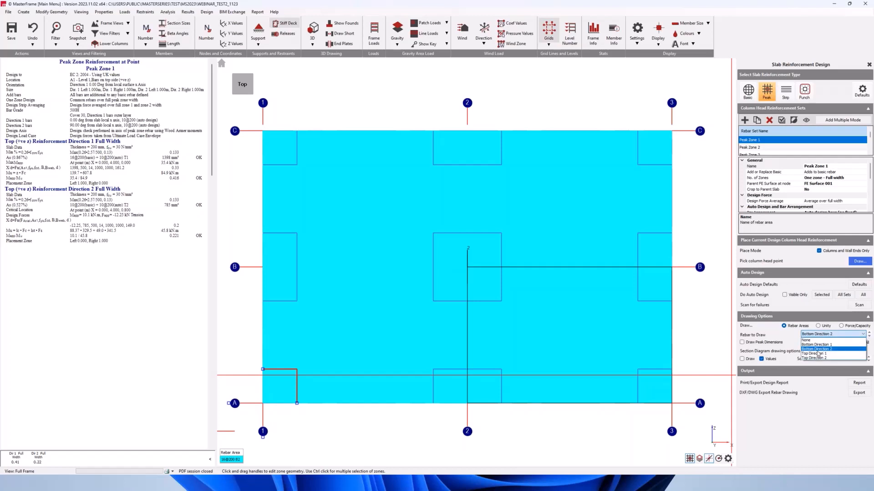
left_click(817, 355)
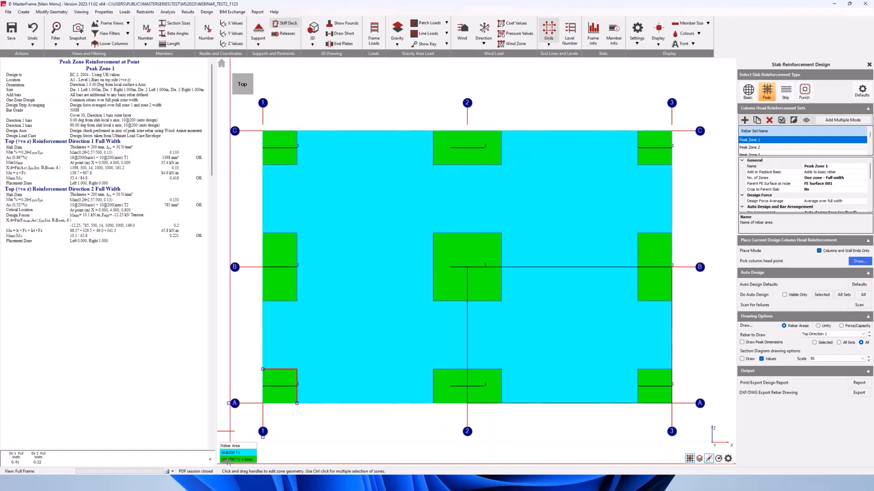
Step: Show the rebar areas for Top Direction 2, and switch to the punching shear design
left_click(819, 334)
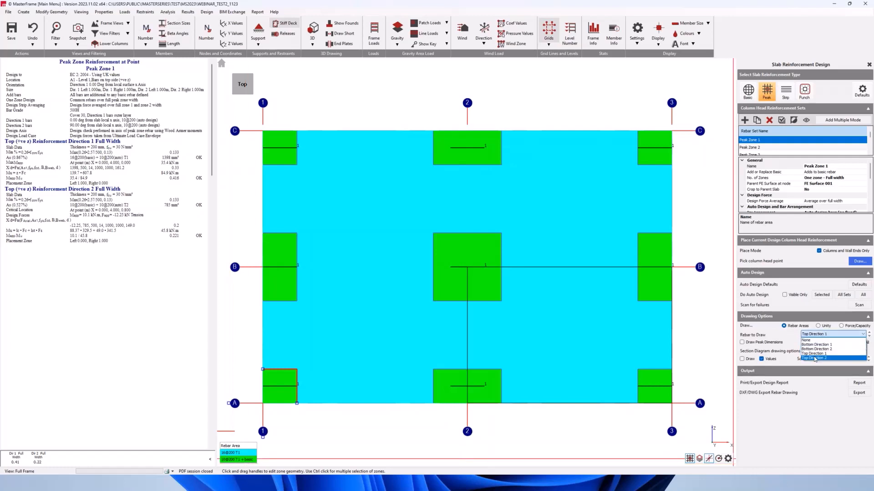
left_click(814, 358)
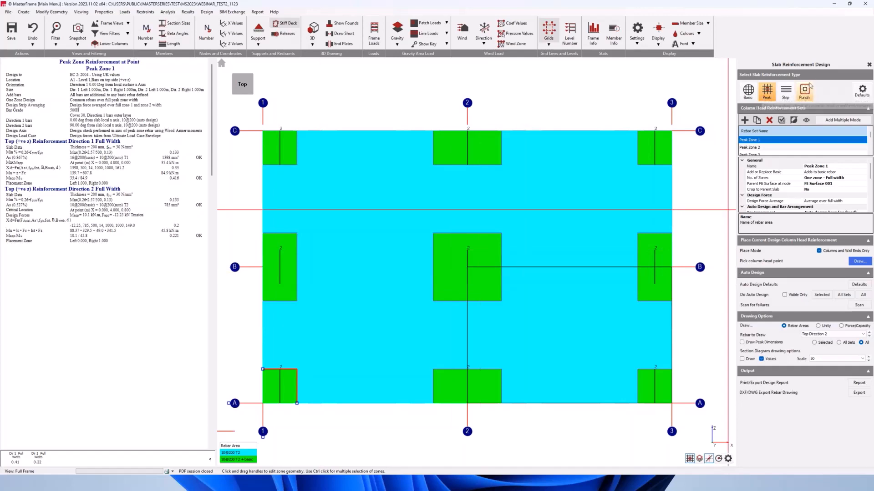
left_click(806, 93)
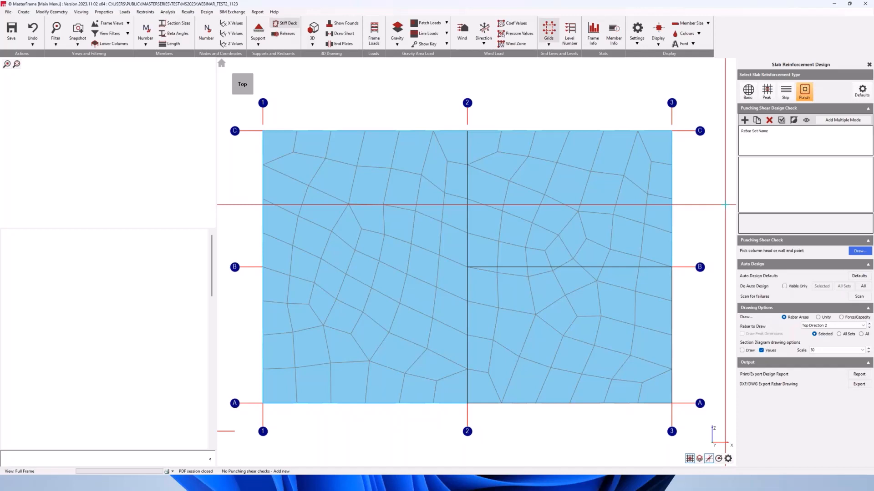
Step: Add multiple punching shear checks at once at all column heads and wall ends across the slab
left_click(844, 120)
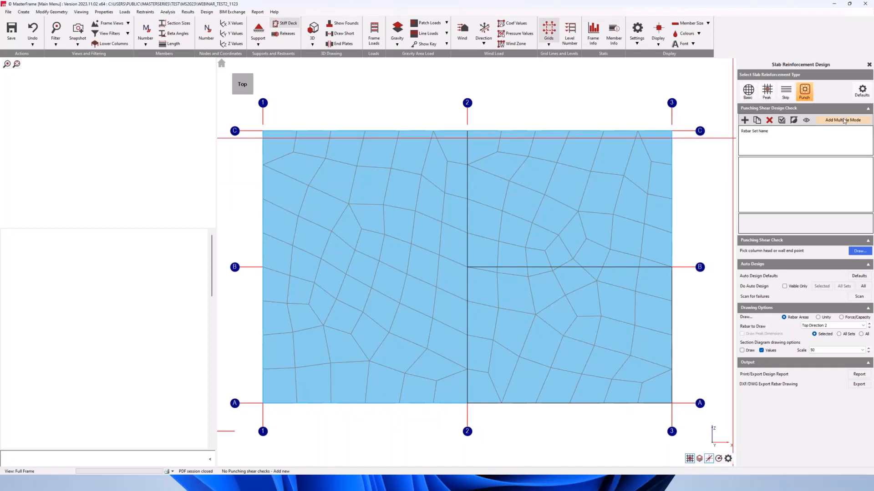
scroll(503, 263, "down", 4)
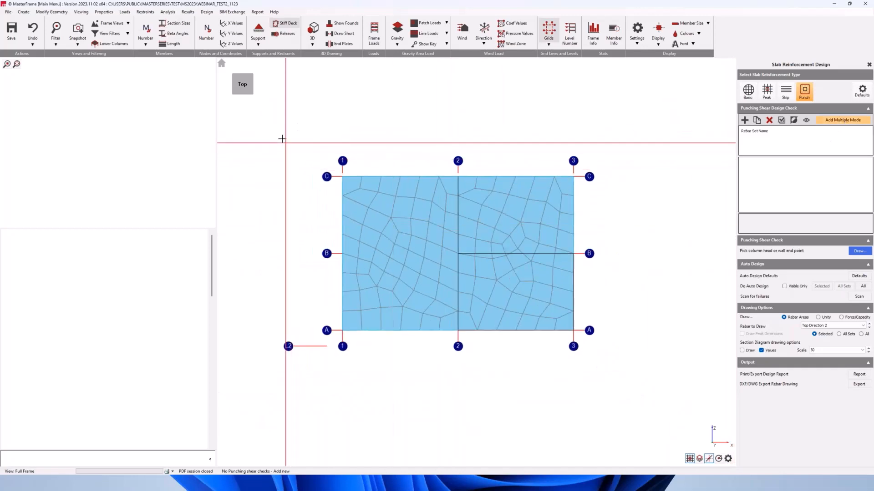
left_click_drag(282, 138, 601, 360)
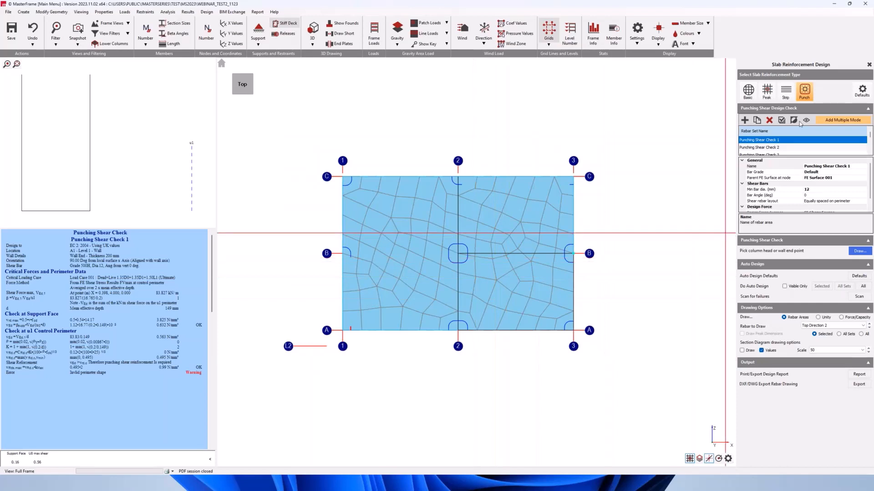
left_click(821, 120)
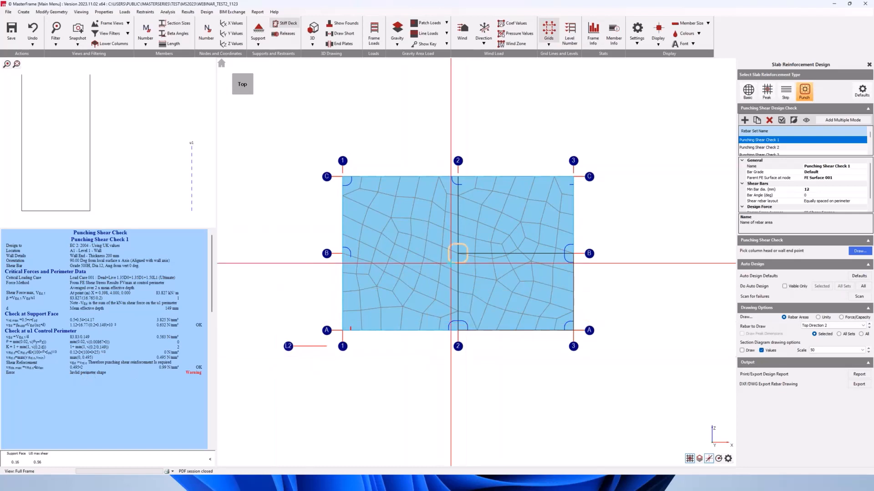
Step: Review the punching shear results at columns B2 and A2 and at wall ends C2 and C3
left_click(451, 263)
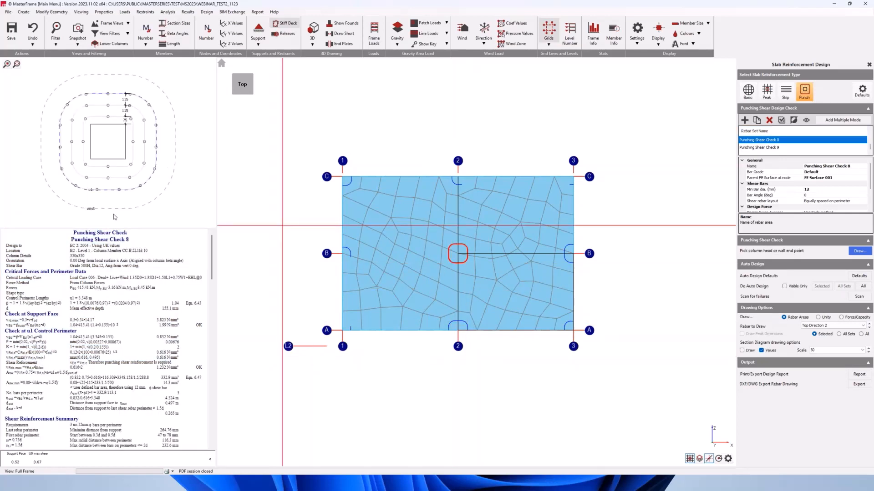
left_click(456, 326)
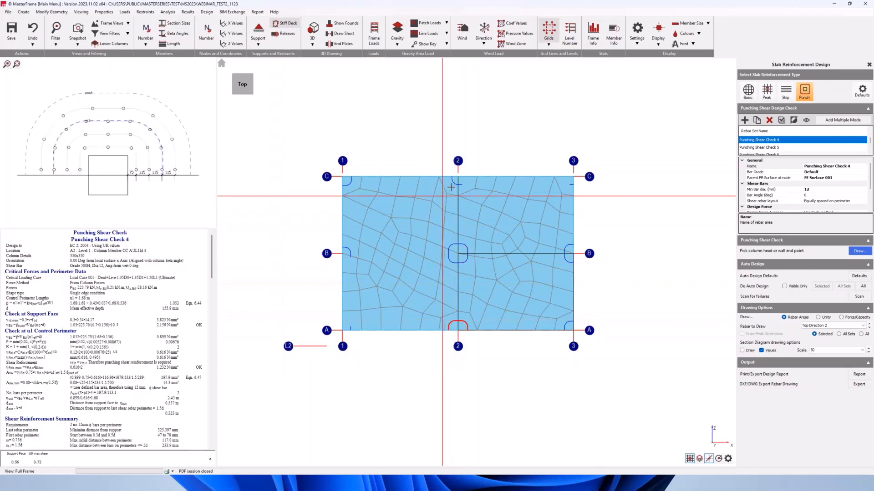
left_click(458, 185)
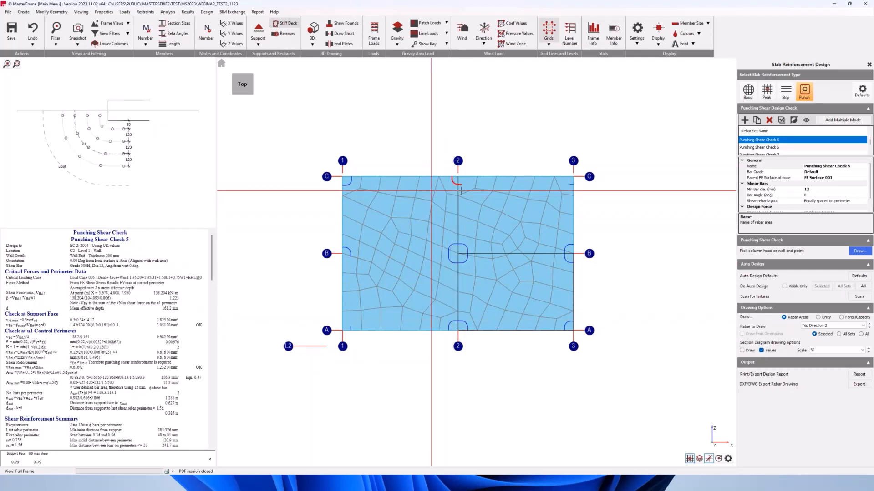
left_click(570, 184)
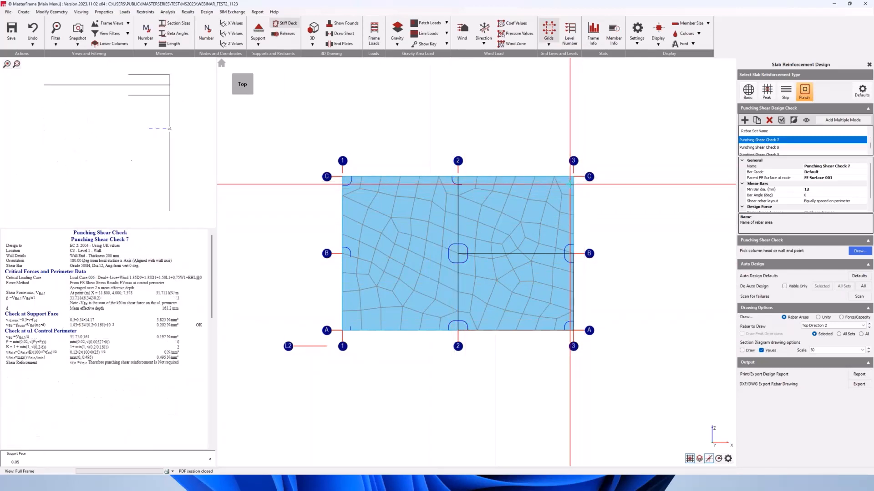
scroll(572, 203, "up", 2)
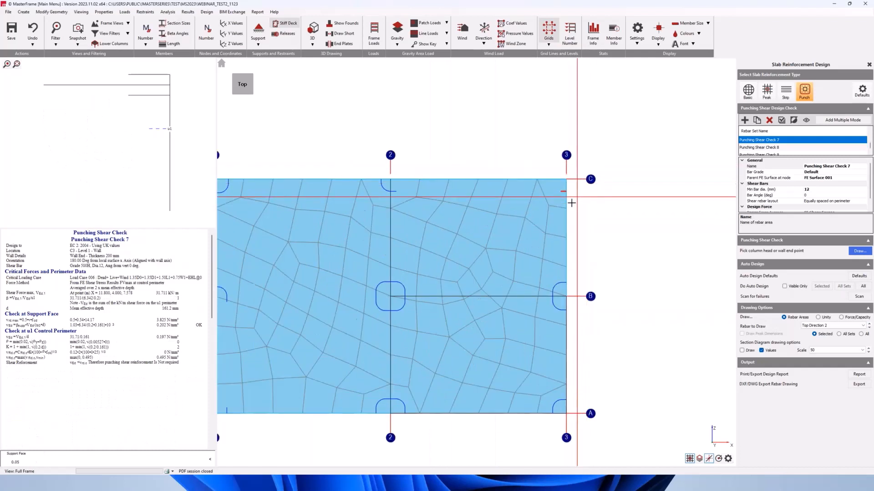
scroll(577, 151, "down", 2)
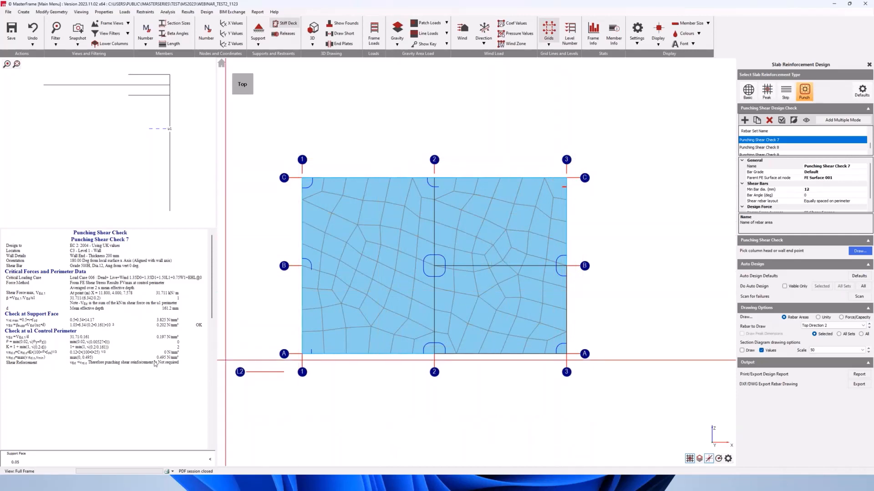
Step: View the available shear rebar layout options for the punching shear check at column B2
left_click(423, 272)
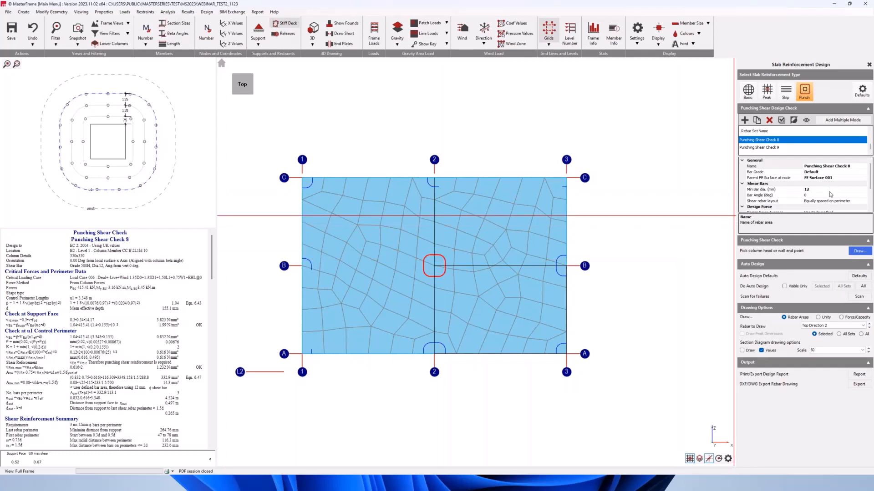
scroll(834, 189, "down", 1)
left_click(841, 184)
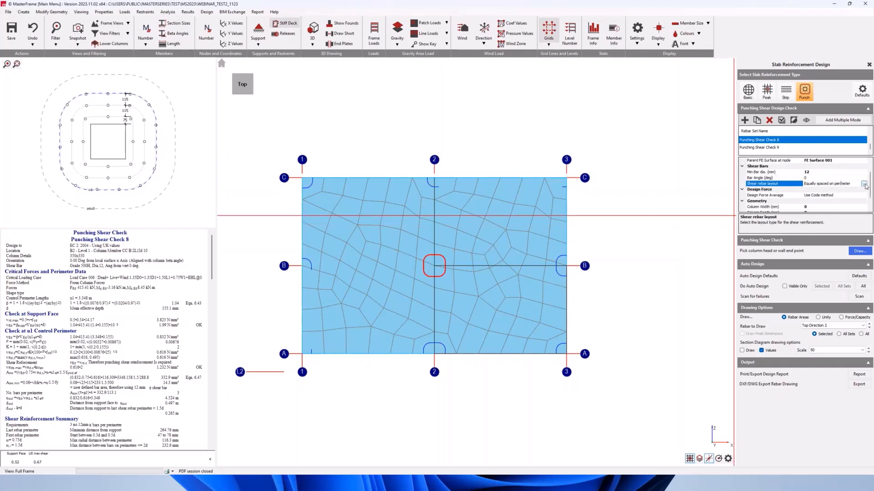
left_click(864, 184)
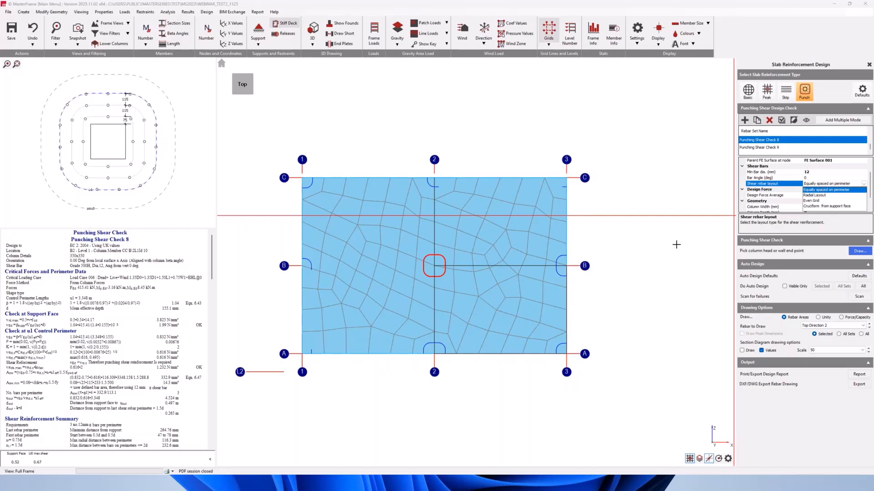
left_click(655, 253)
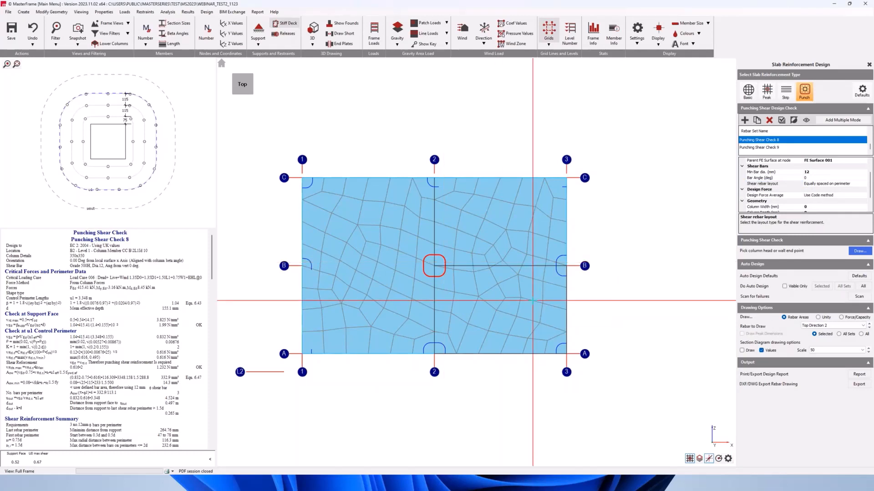
Step: Close the slab reinforcement design and save the slab design changes
scroll(533, 300, "down", 1)
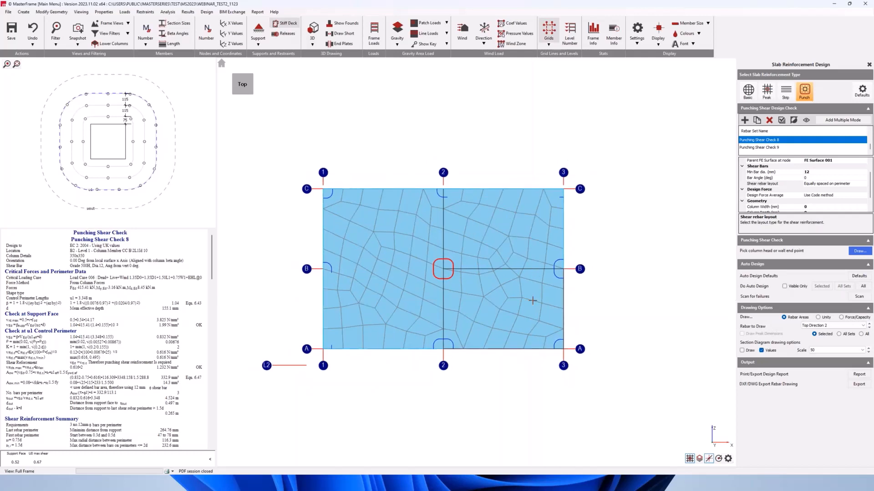
scroll(532, 301, "down", 1)
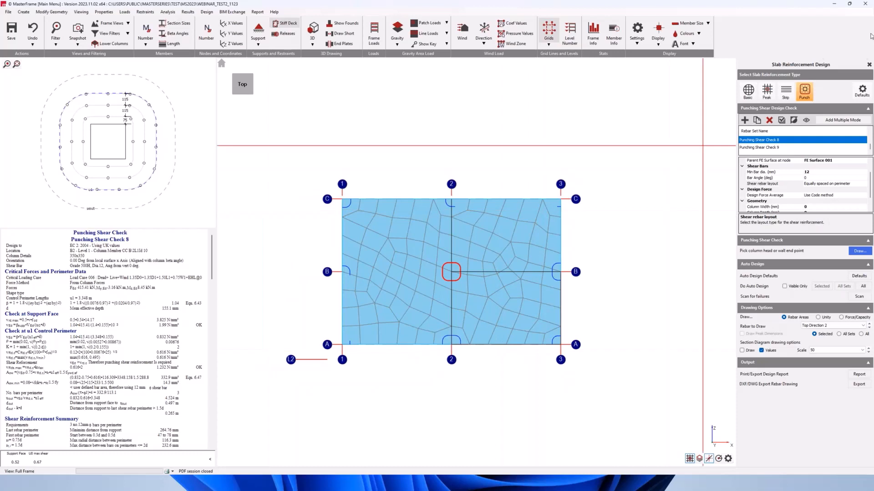
left_click(870, 35)
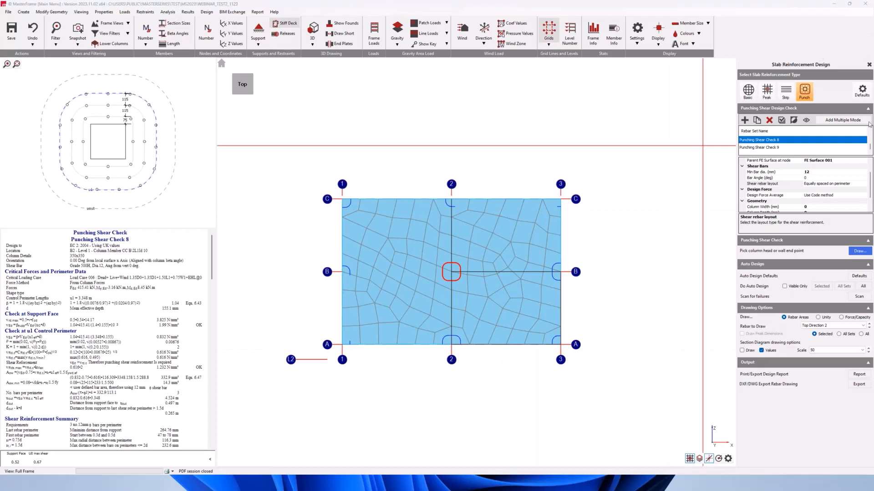
left_click(868, 64)
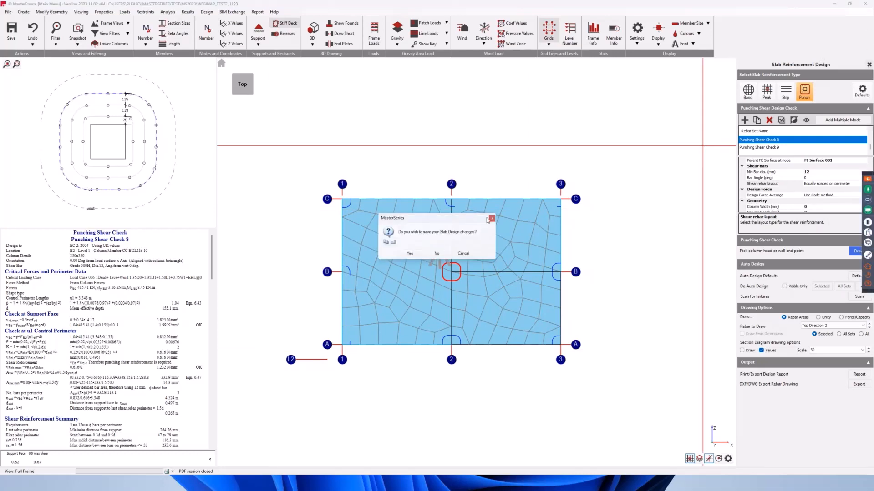
left_click(409, 254)
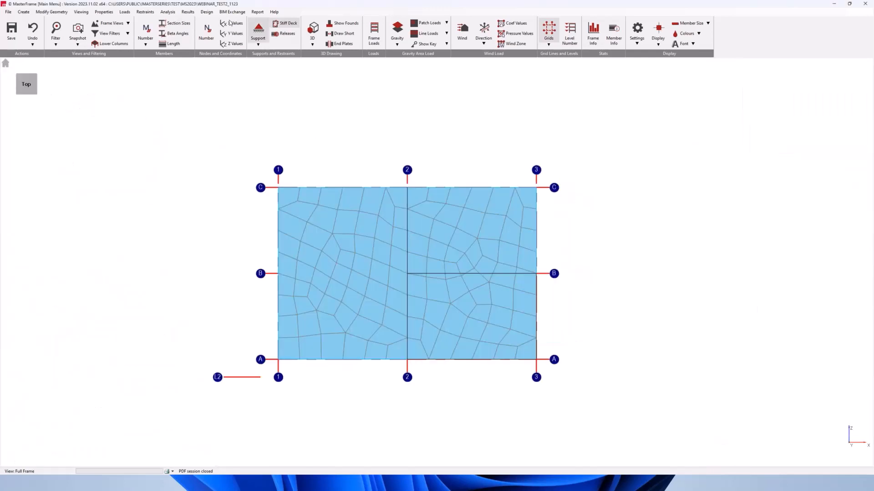
Step: Start Concrete Wall Design, review the wall pier and coupler beam defaults, and save the shear wall design defaults
left_click(206, 12)
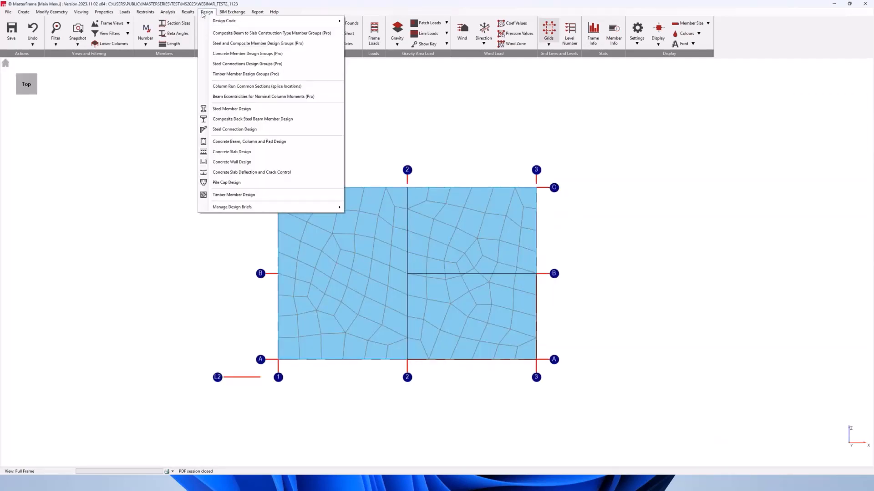
left_click(229, 163)
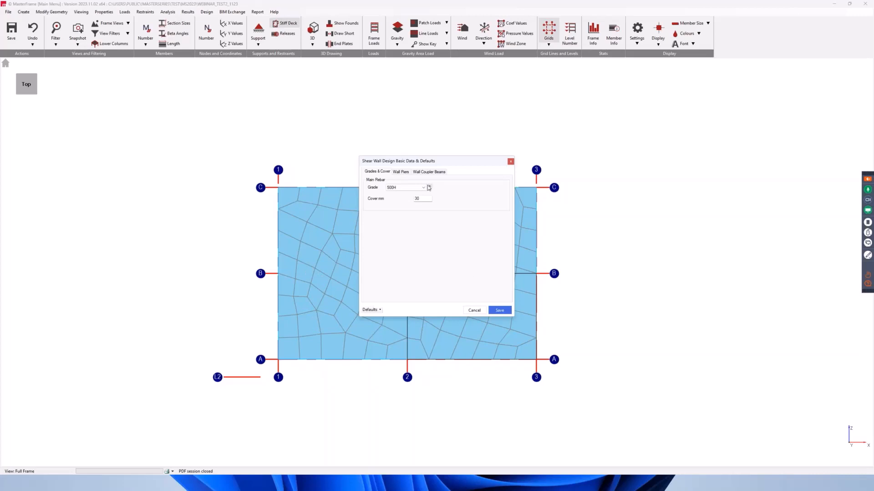
left_click(396, 173)
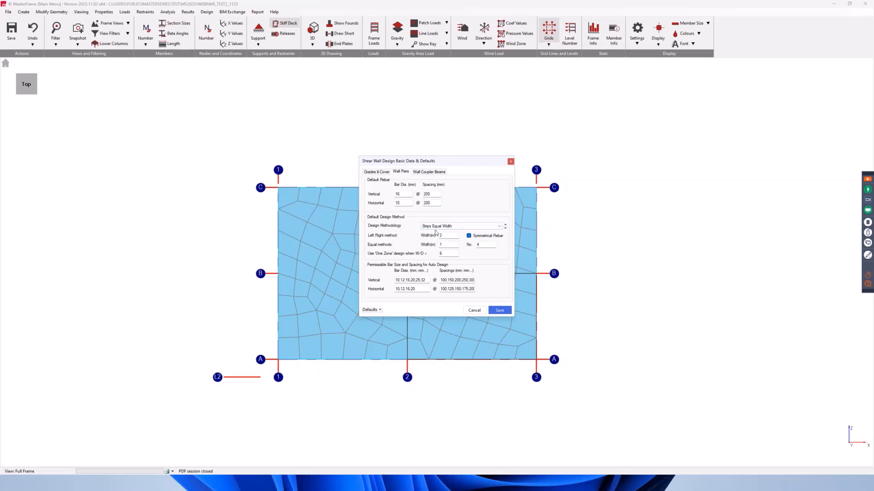
left_click(434, 173)
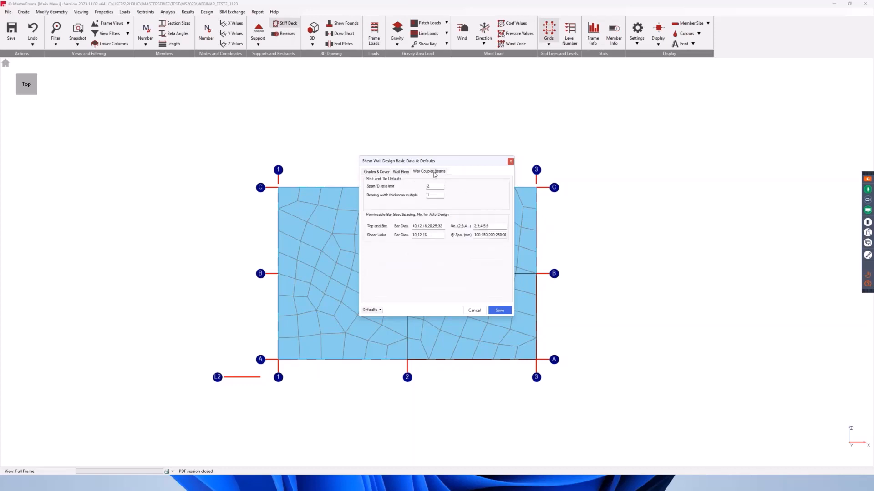
left_click(500, 311)
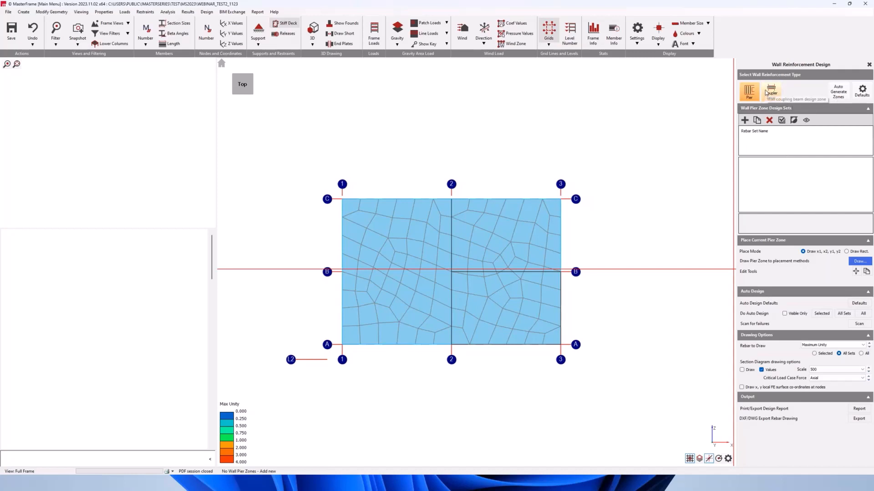
Step: Add a wall pier zone and assign the wall on grid line C between grids 2 and 3 as its parent FE surface
middle_click_drag(543, 405, 351, 316)
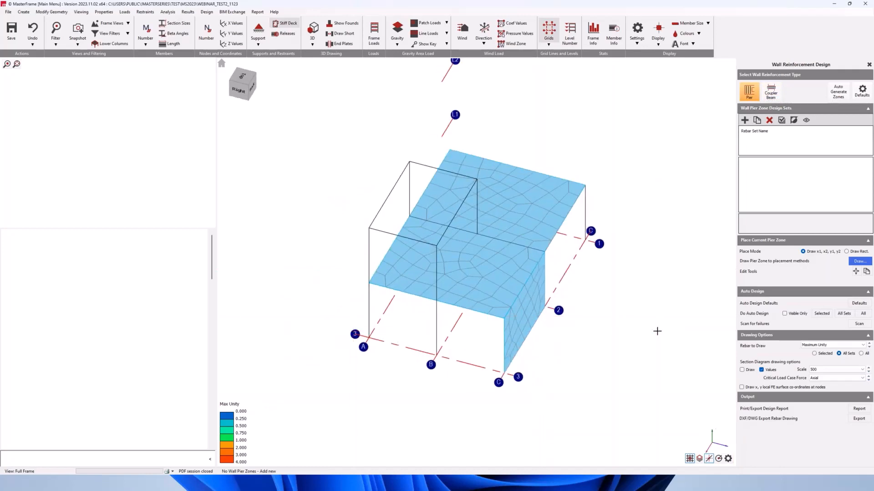
middle_click_drag(657, 331, 455, 303)
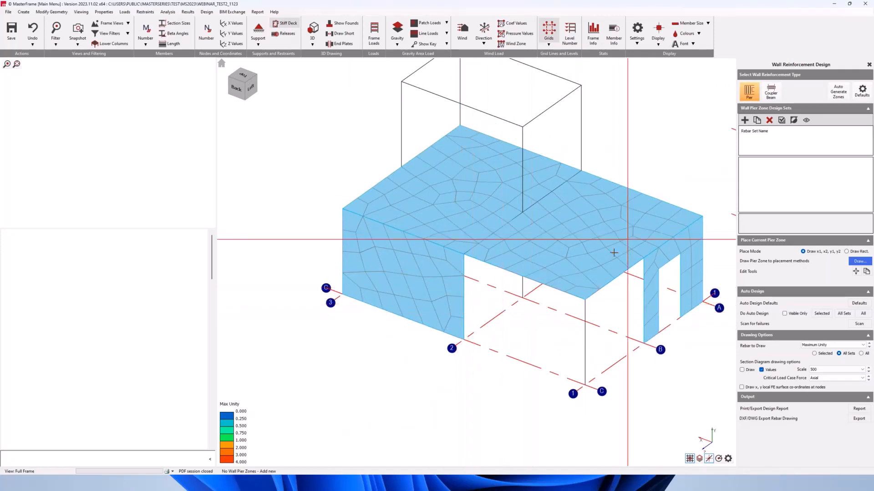
left_click(744, 120)
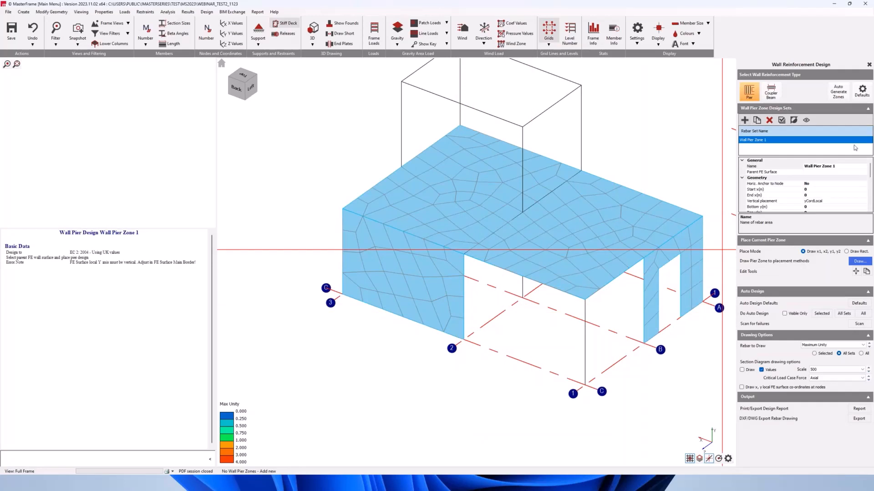
left_click(853, 263)
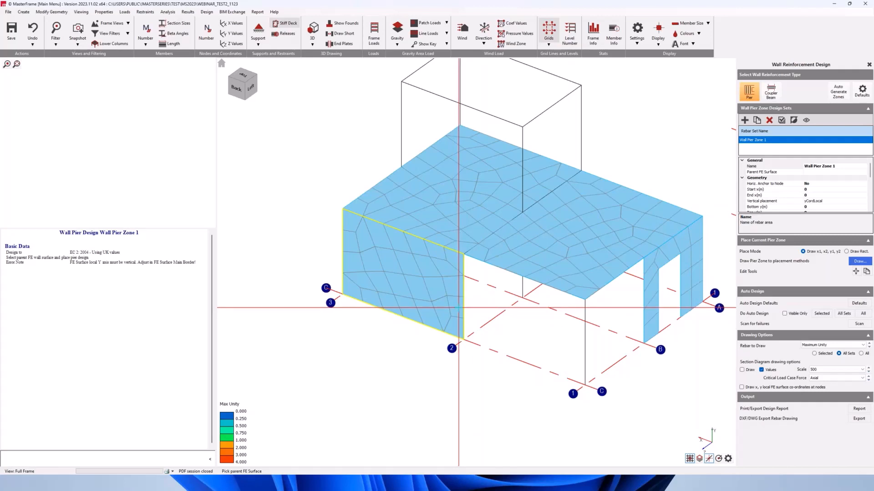
left_click(458, 307)
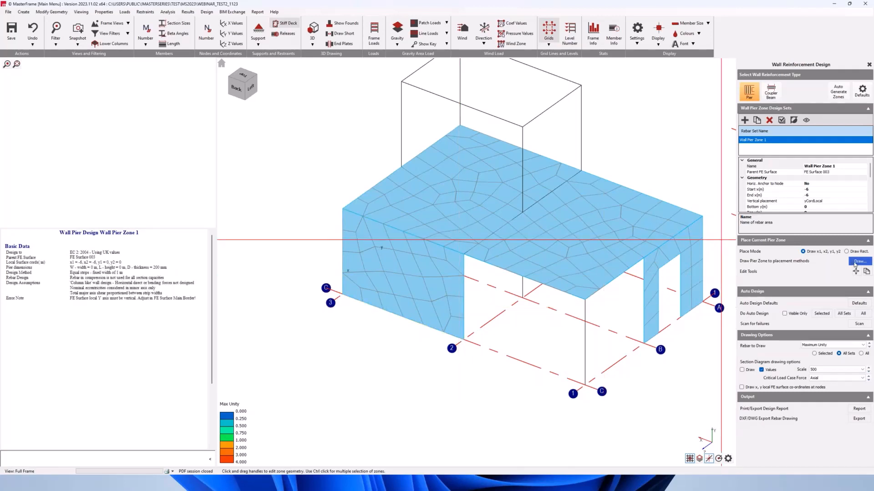
Step: Draw Wall Pier Zone 1 across the full wall on grid line C between grids 2 and 3, 6 m wide by 4 m high
left_click(854, 263)
left_click(342, 295)
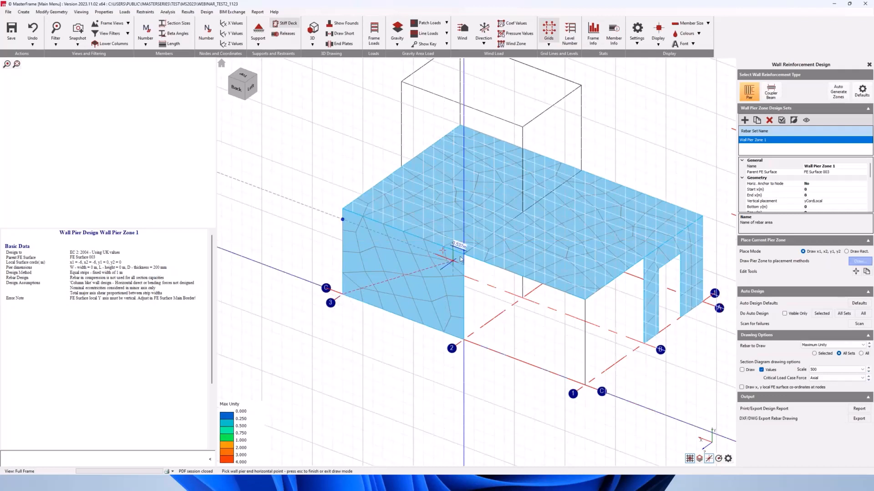
left_click(462, 258)
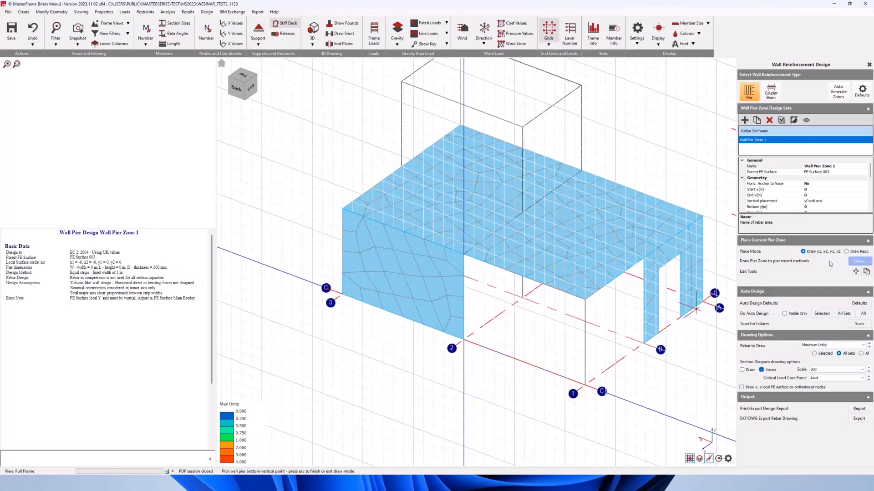
scroll(812, 190, "down", 1)
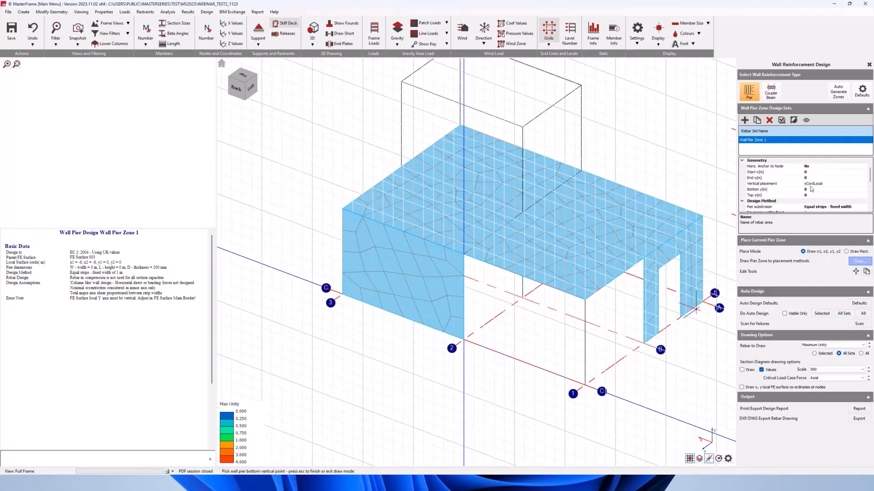
left_click(464, 255)
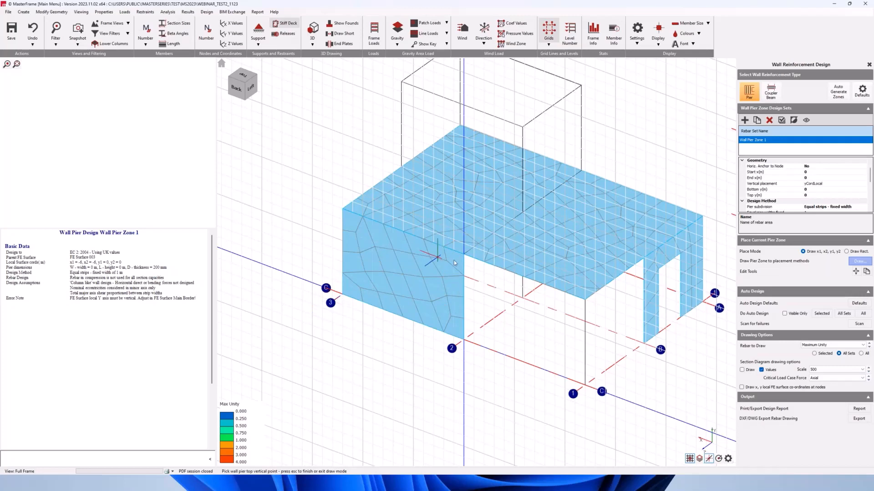
left_click(343, 297)
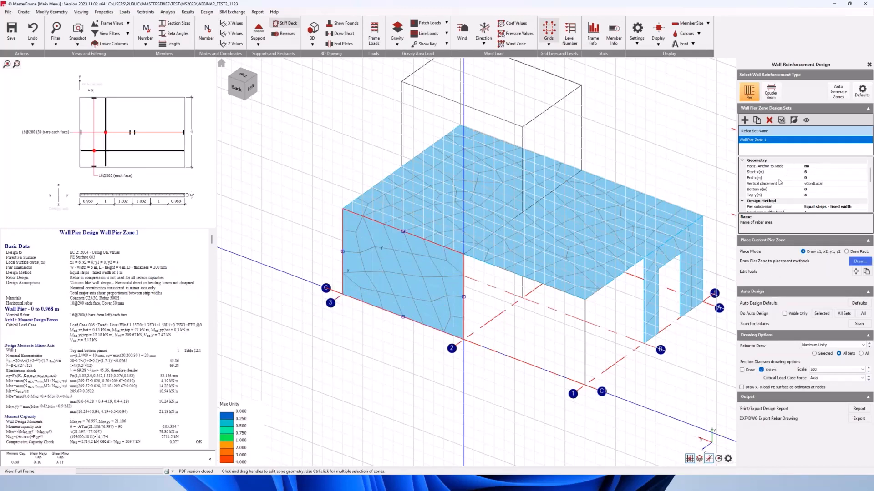
Step: Review the pier zone's geometry and design method settings, its pier subdivision options and the setting for same bars in all strips
middle_click_drag(380, 298, 484, 278)
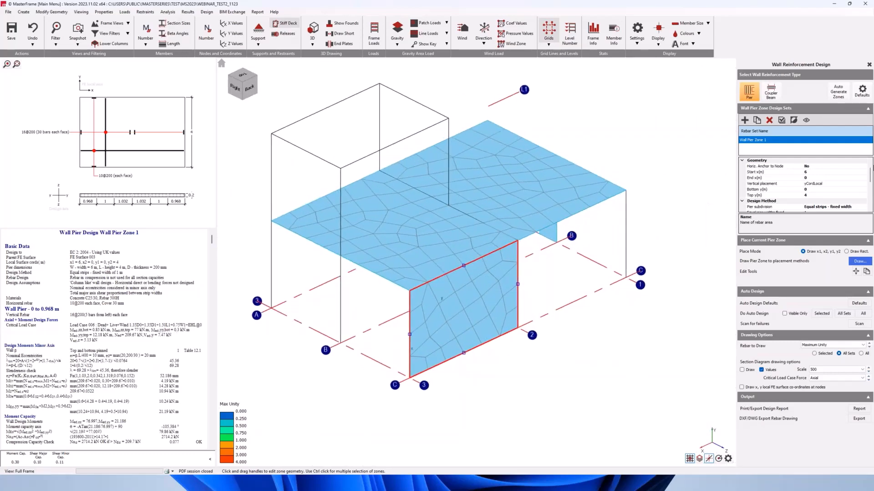
left_click(842, 54)
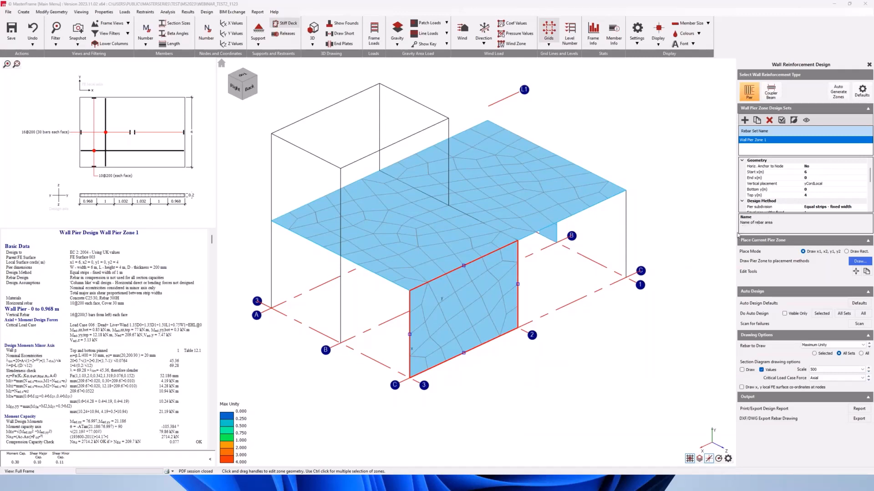
scroll(792, 194, "down", 2)
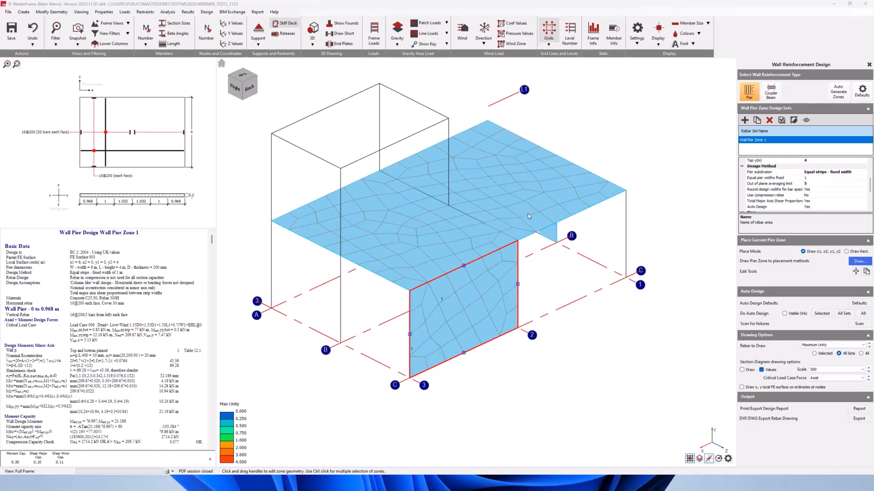
left_click(829, 173)
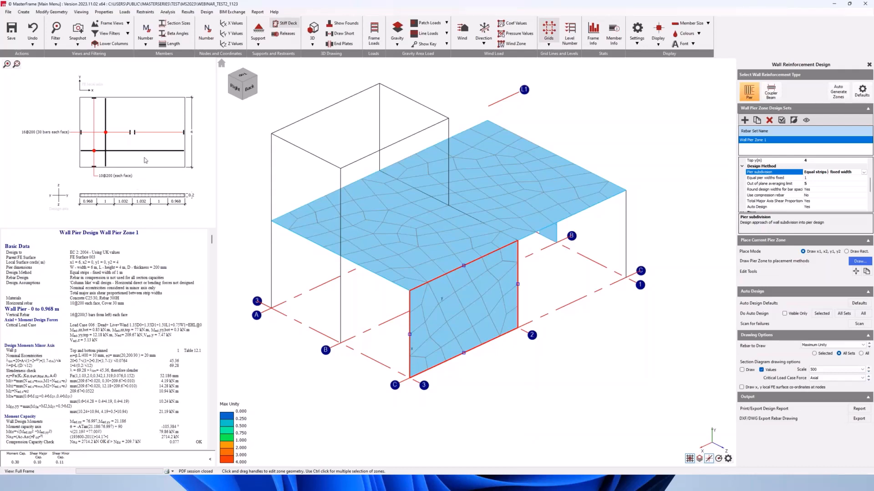
left_click(864, 173)
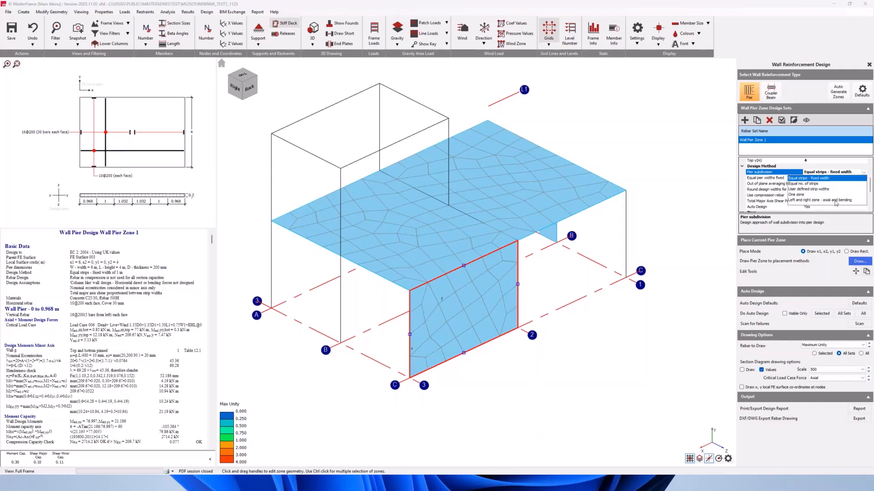
left_click(864, 173)
scroll(833, 193, "down", 2)
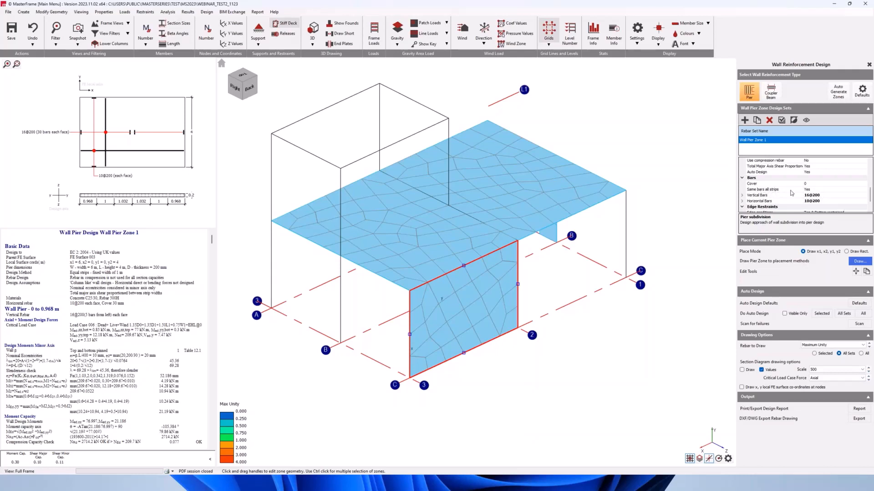
left_click(834, 189)
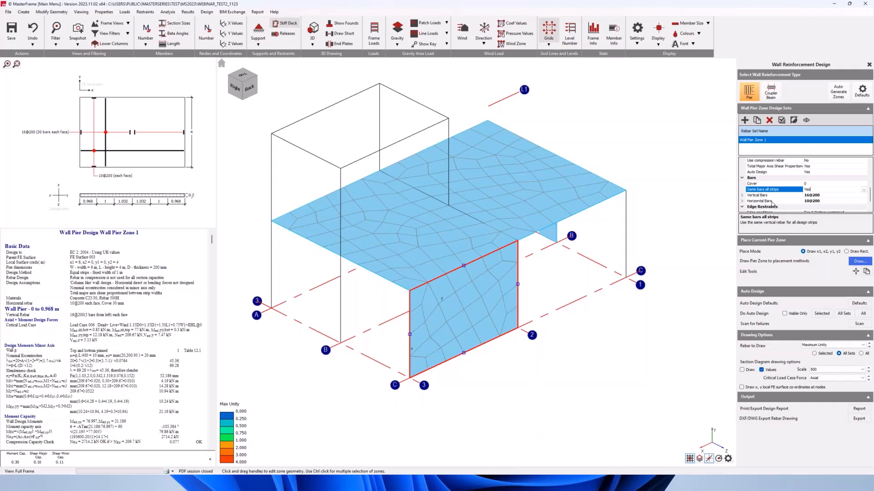
double_click(808, 190)
double_click(806, 190)
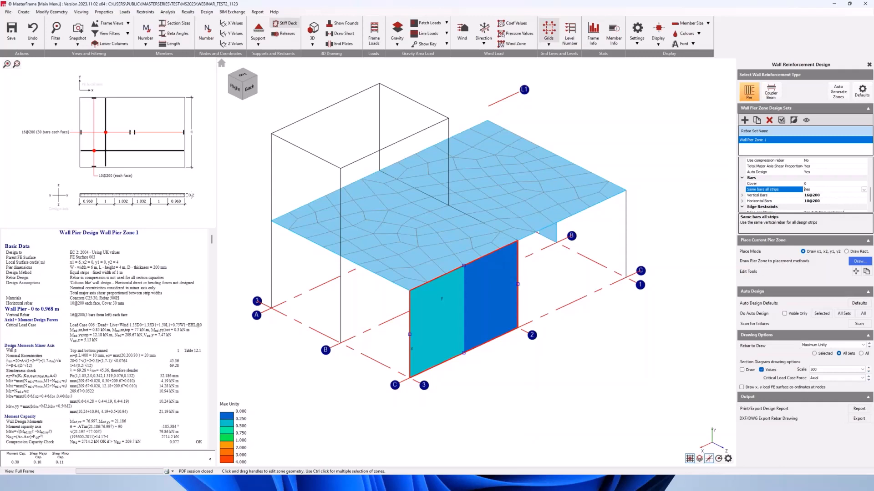
Step: Display the pier zone's vertical rebar, its horizontal rebar, and the Axial+Moment or Tie Unity results on the wall
left_click(814, 346)
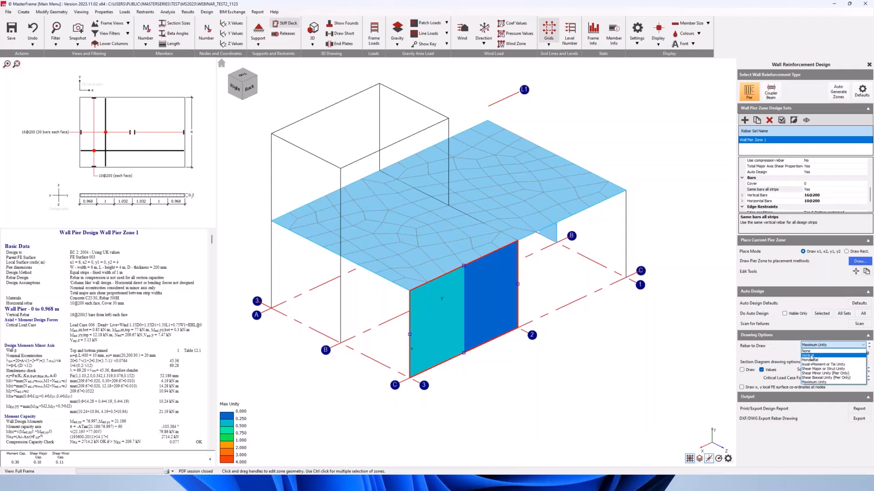
left_click(812, 356)
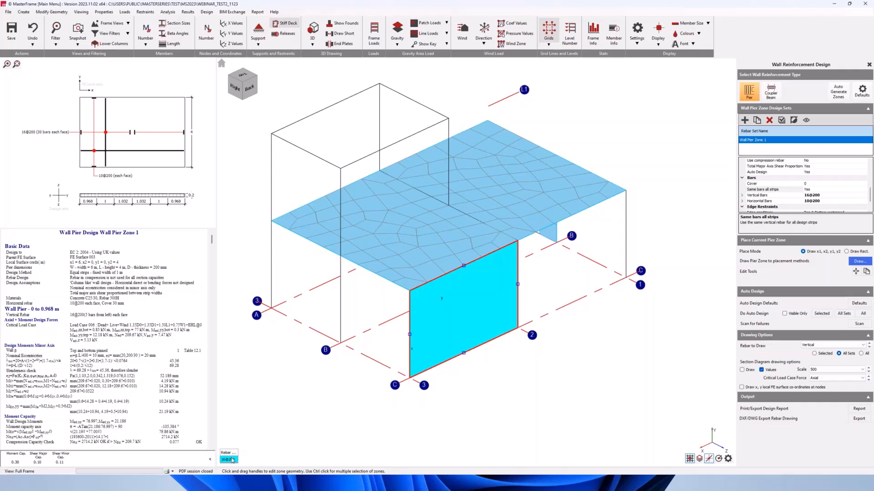
left_click(812, 345)
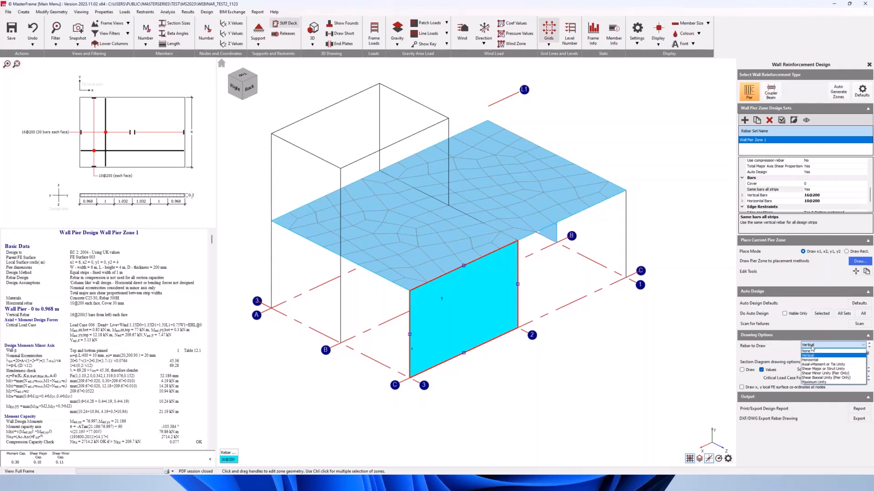
left_click(814, 362)
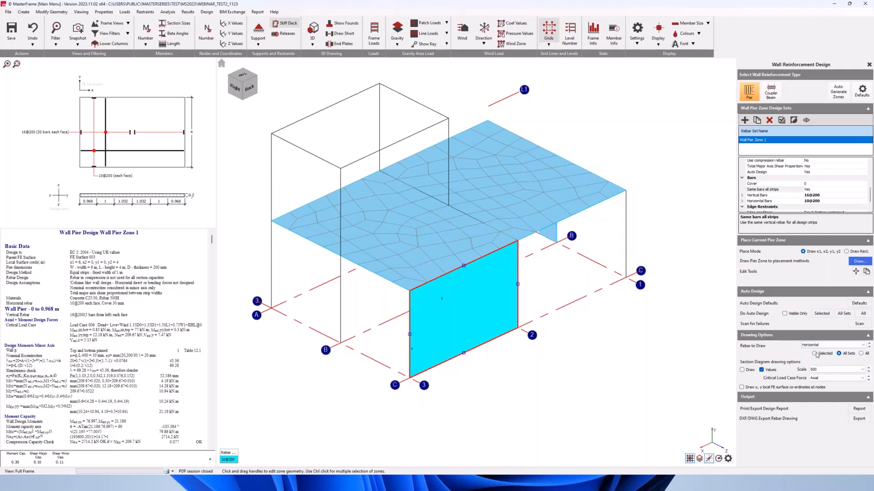
left_click(819, 346)
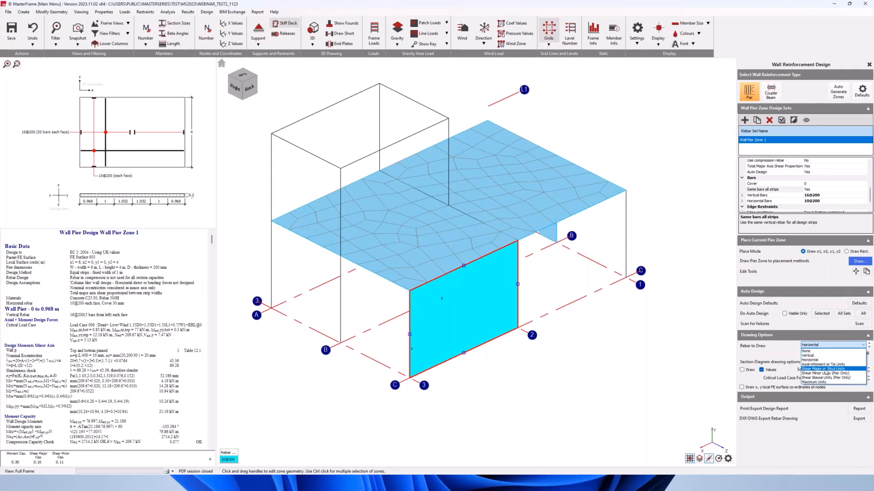
left_click(829, 364)
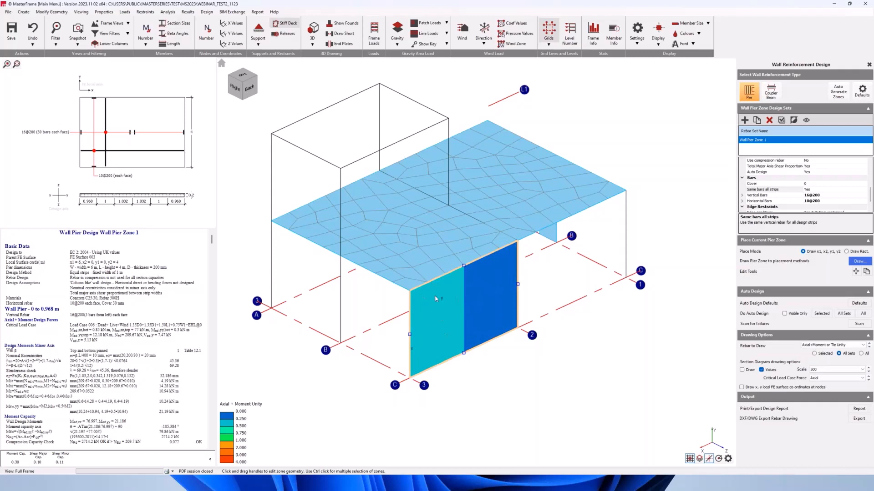
Step: Auto design the selected wall pier zone and display its vertical and horizontal rebar on the wall
left_click(821, 314)
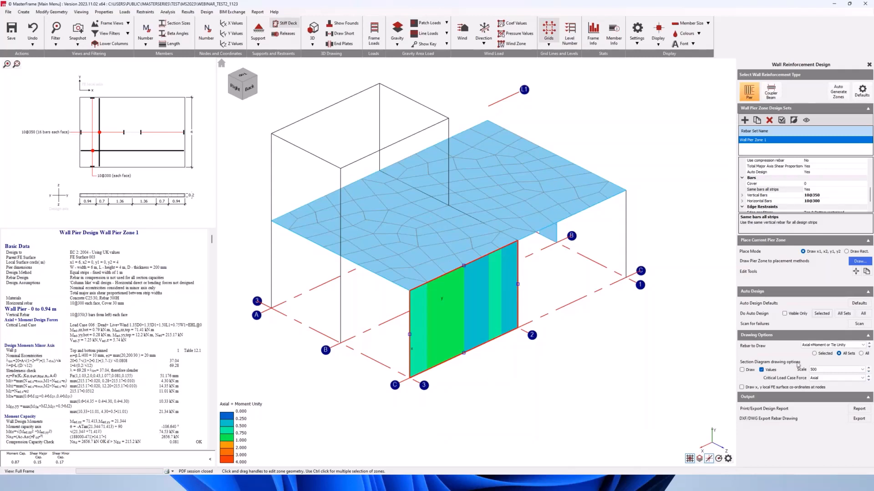
left_click(832, 348)
left_click(828, 331)
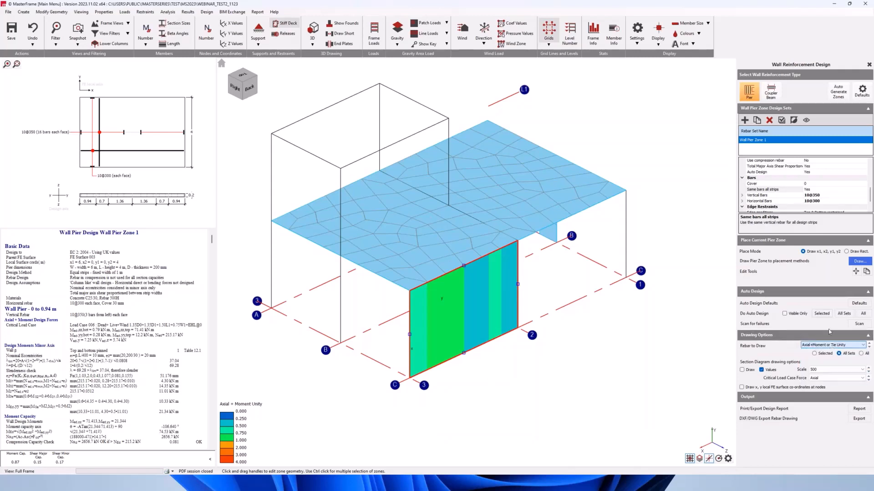
left_click(810, 345)
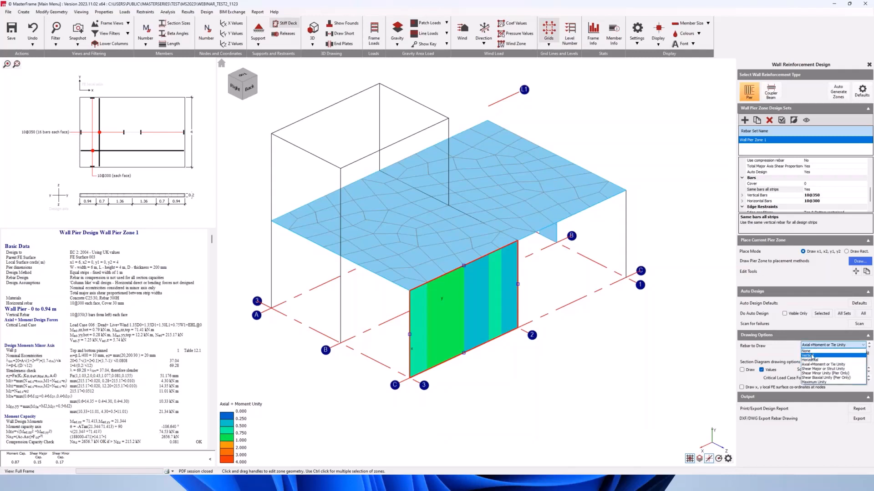
left_click(815, 356)
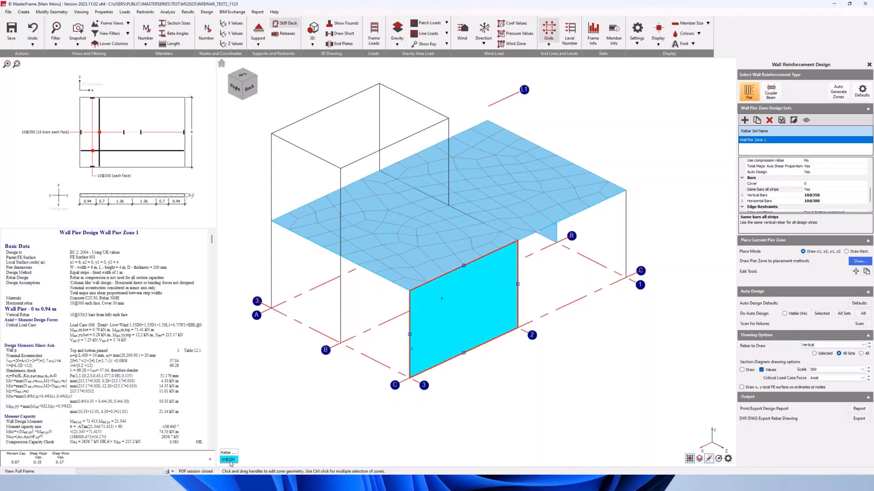
left_click(809, 347)
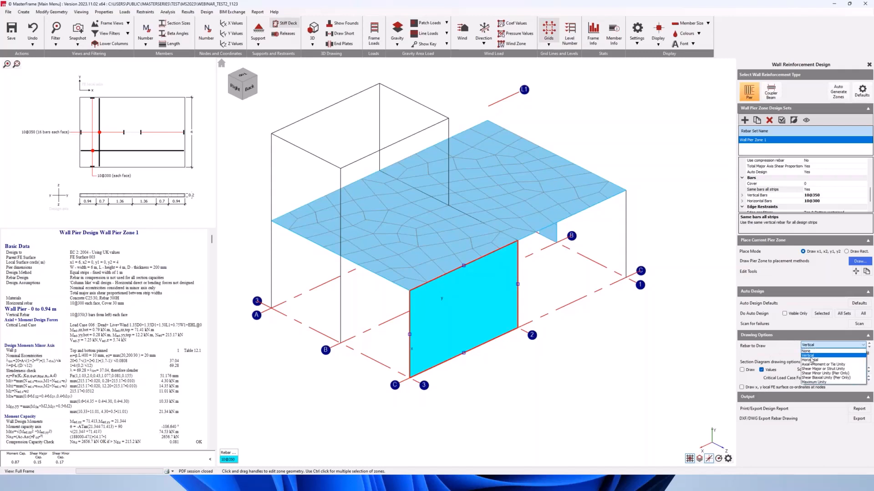
left_click(811, 360)
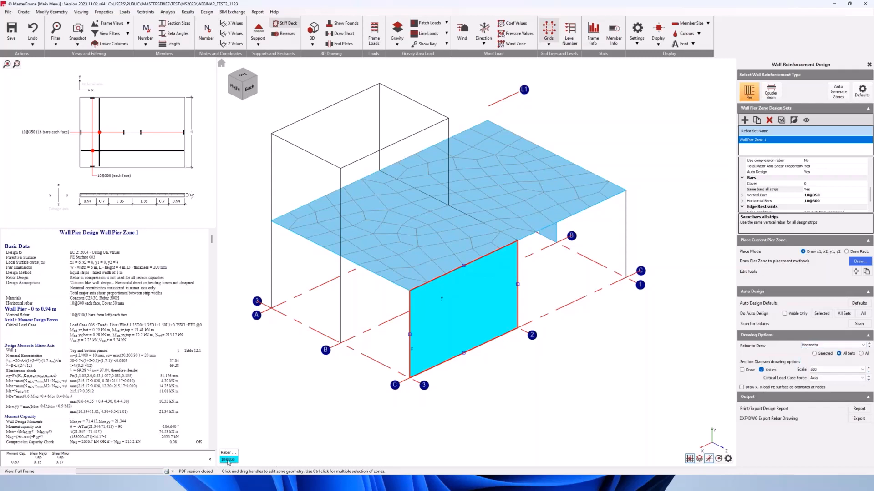
Step: Auto-generate pier and coupler beam design zones for the wall with the opening on grid line 1 between grids A and B
scroll(553, 317, "down", 1)
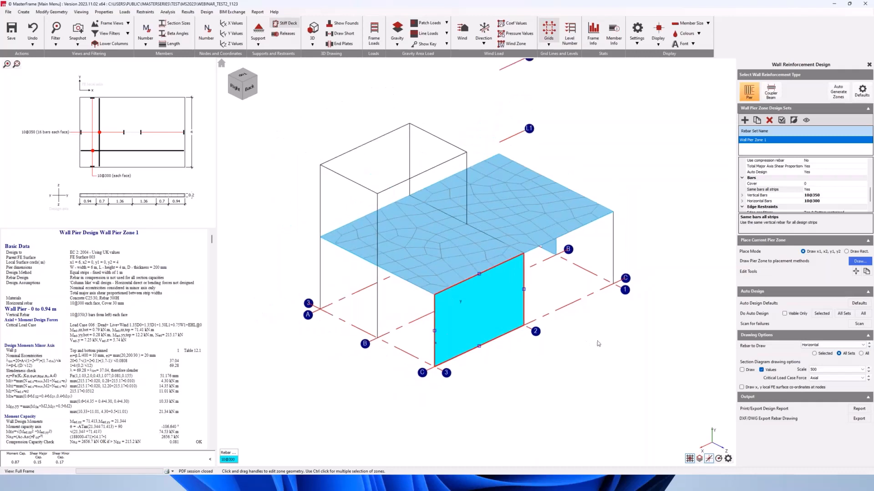
middle_click_drag(584, 345, 448, 332)
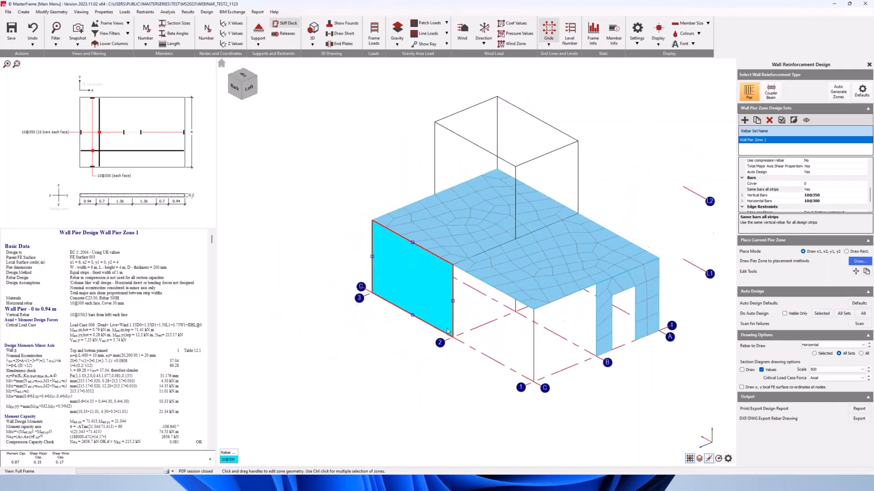
middle_click_drag(573, 342, 423, 315)
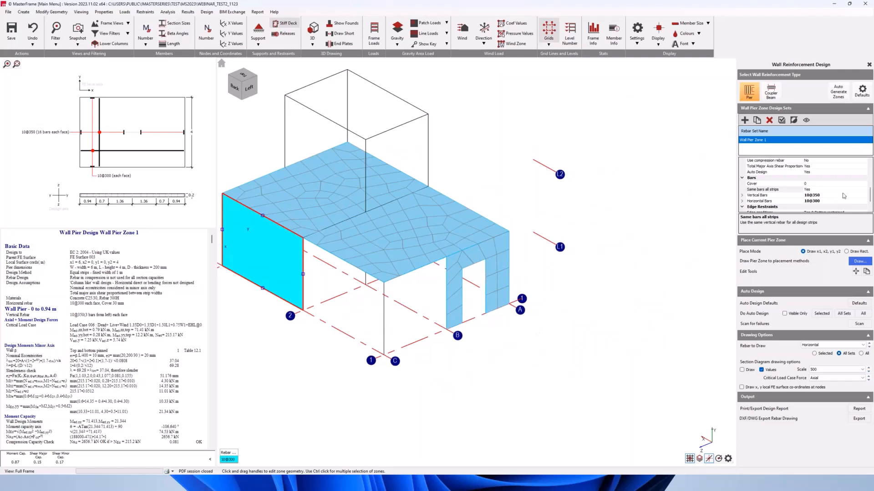
left_click(839, 95)
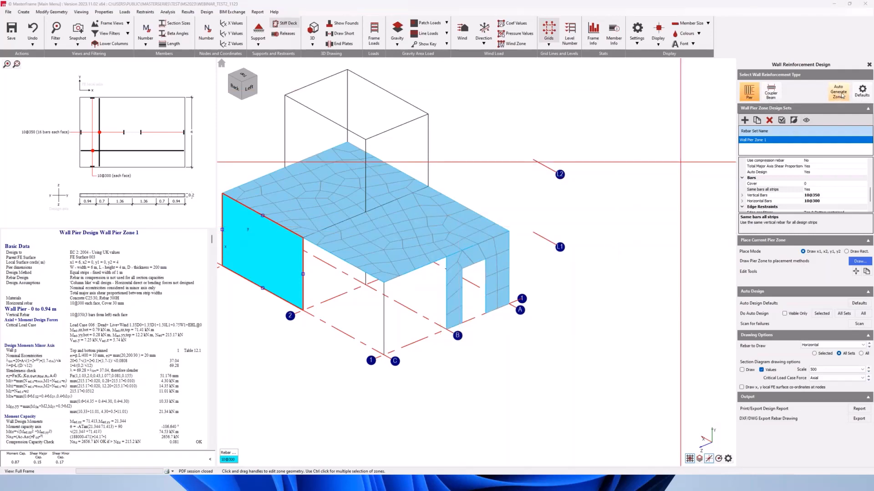
left_click_drag(386, 114, 191, 244)
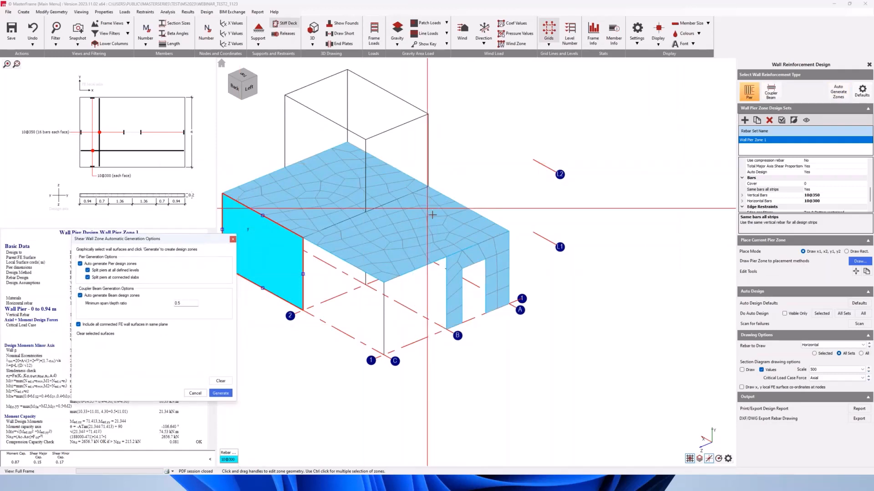
left_click_drag(427, 209, 544, 360)
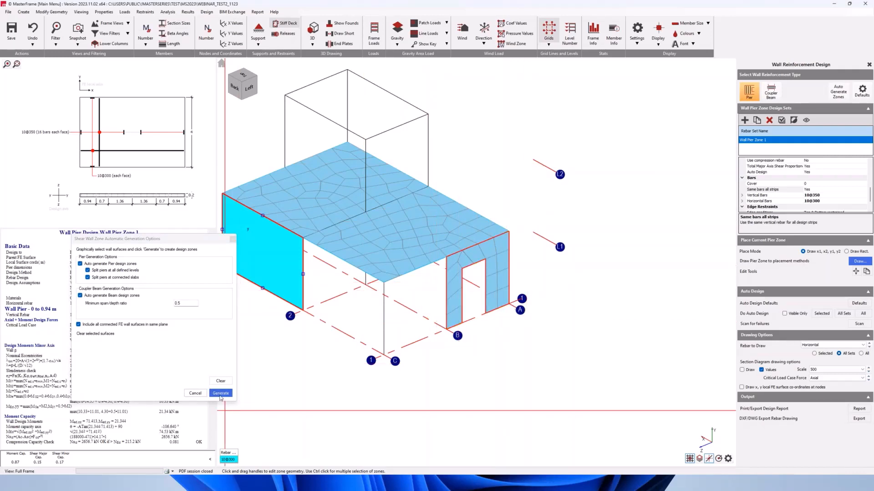
left_click(220, 394)
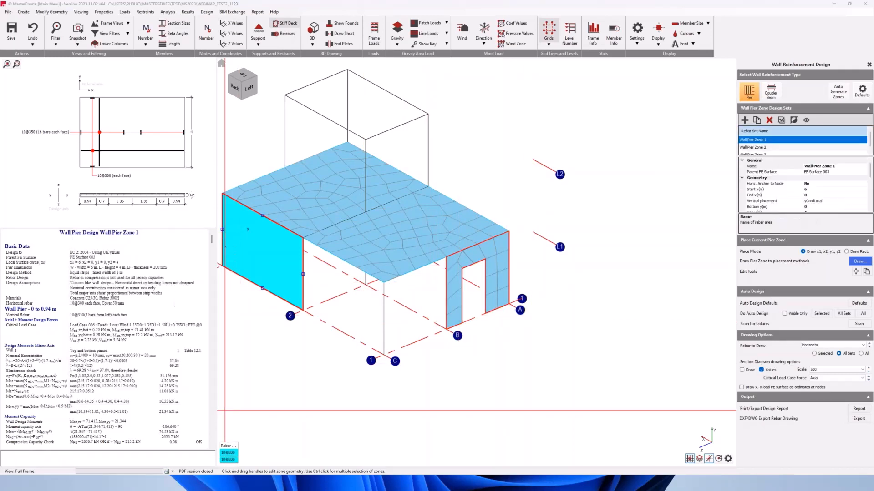
Step: Inspect the generated pier zones on both sides of the wall opening and show the coupler beam zone design above it
scroll(464, 287, "up", 3)
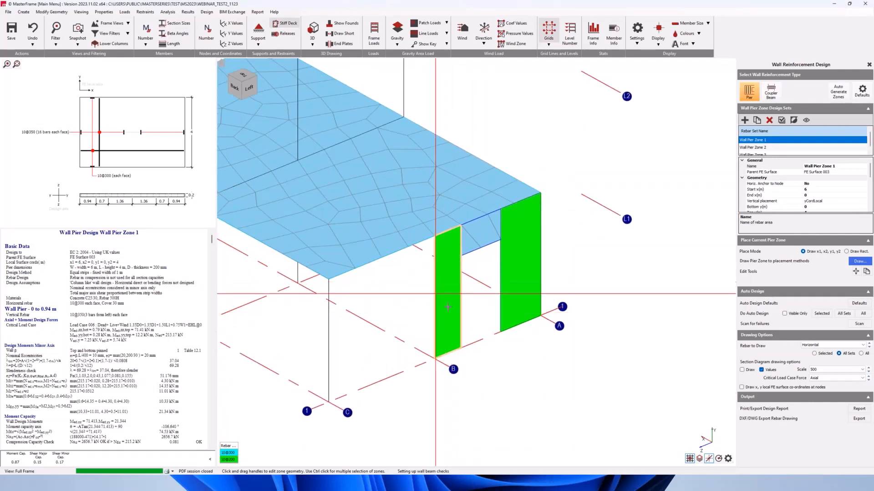
left_click(509, 282)
left_click(449, 299)
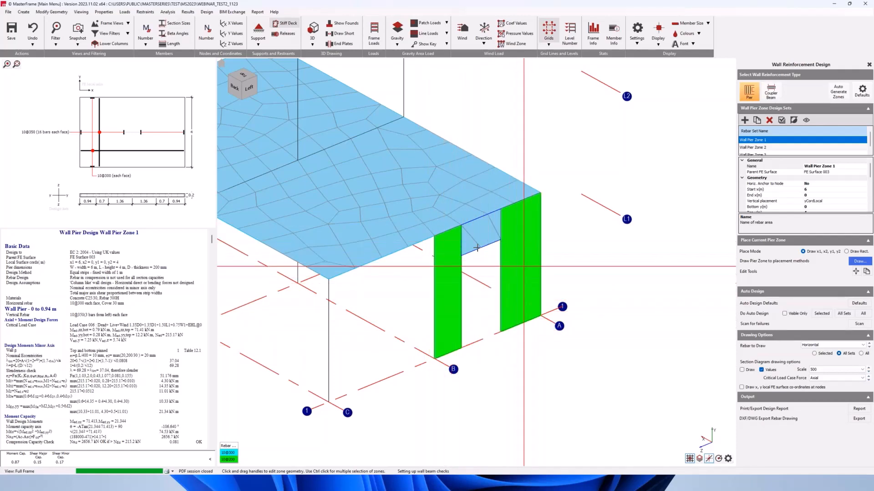
left_click(769, 93)
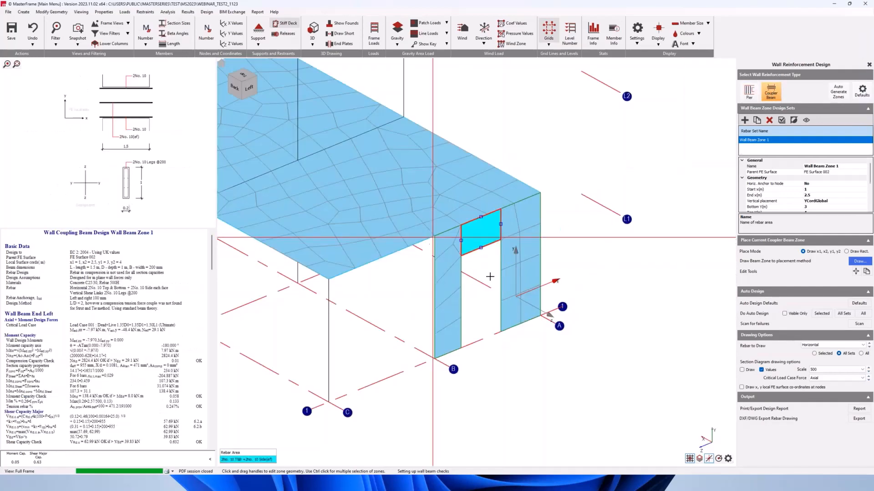
Step: Switch to the wall pier zones and display the vertical rebar for all pier sets in the frame
left_click(758, 102)
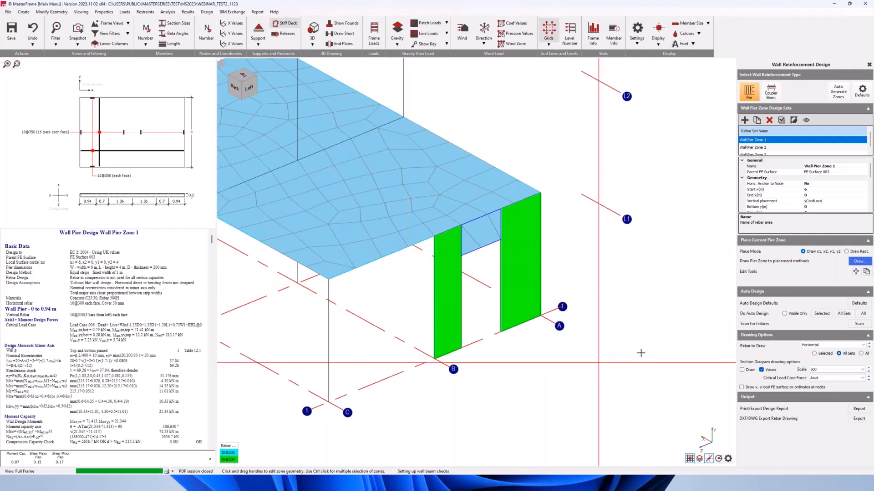
left_click(832, 346)
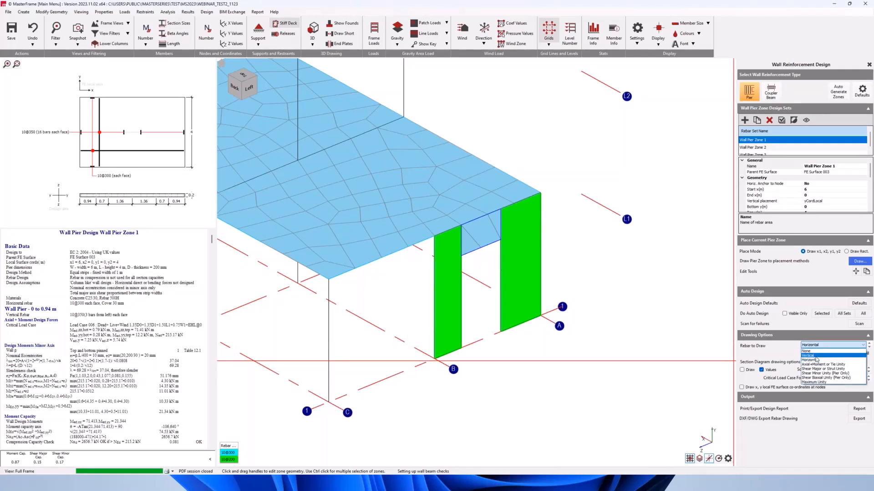
left_click(815, 356)
middle_click_drag(453, 437, 550, 431)
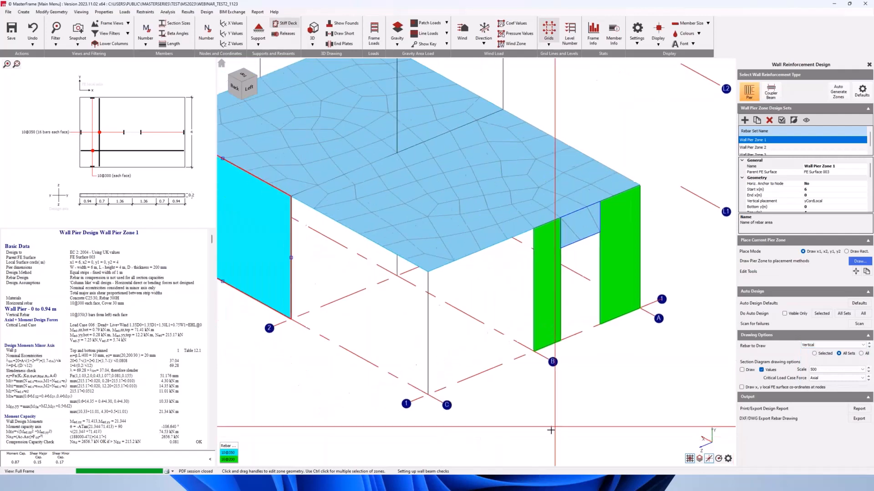
scroll(550, 430, "down", 3)
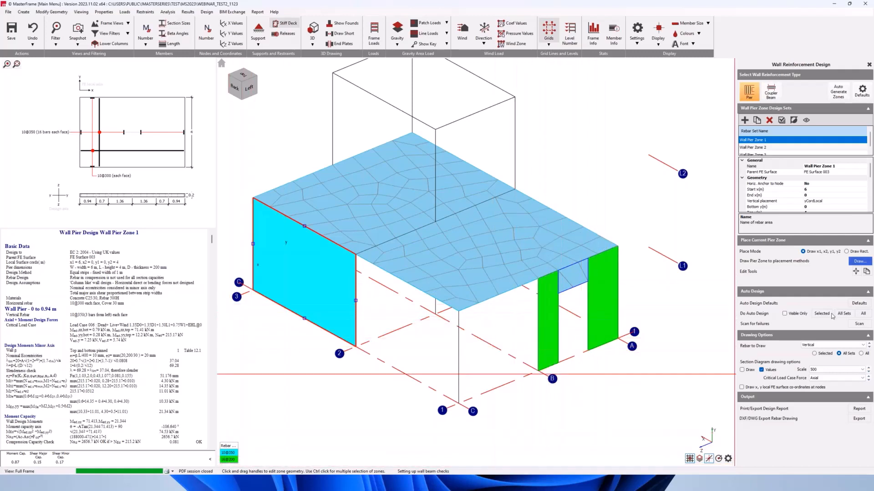
Step: Display the horizontal rebar and the Maximum Unity results for all wall pier zones
left_click(812, 346)
left_click(809, 360)
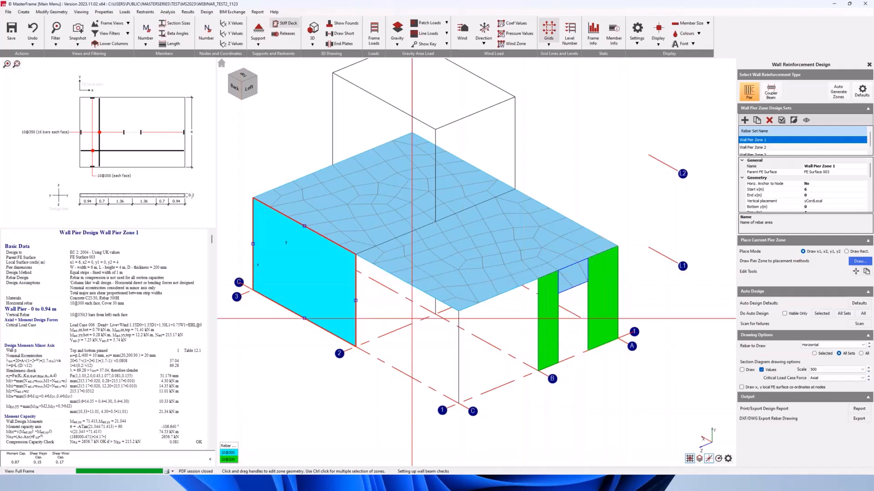
left_click(809, 347)
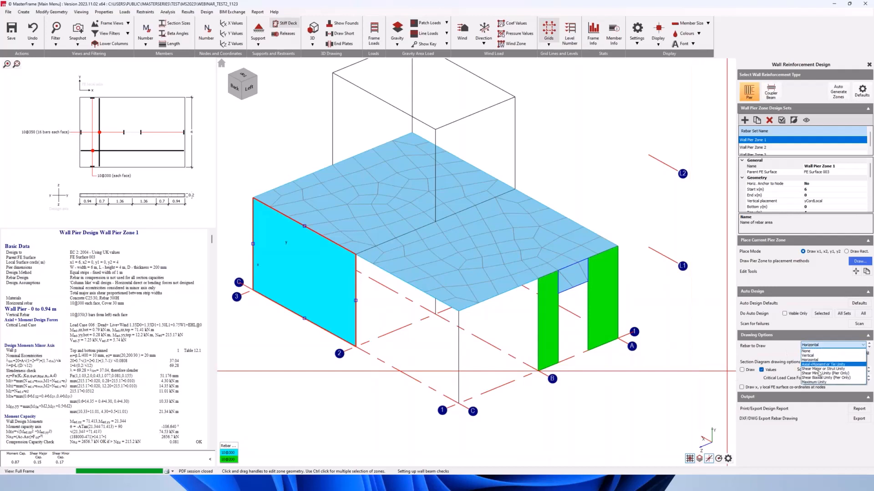
left_click(813, 382)
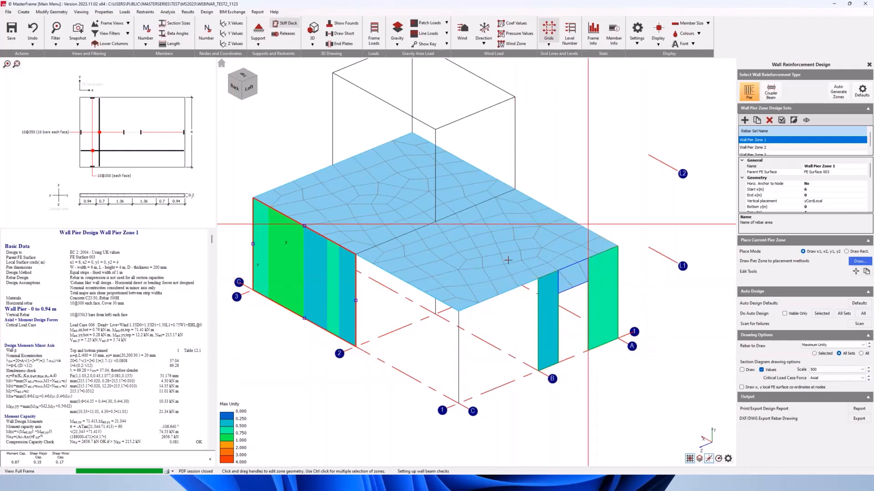
Step: Auto design the two selected pier zones beside the wall opening, keeping Maximum Unity as the displayed result
left_click_drag(517, 237, 666, 423)
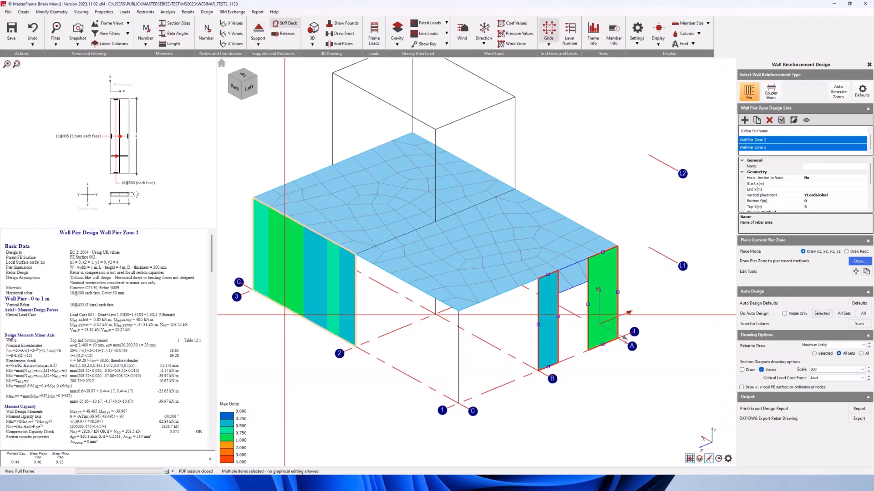
left_click(819, 346)
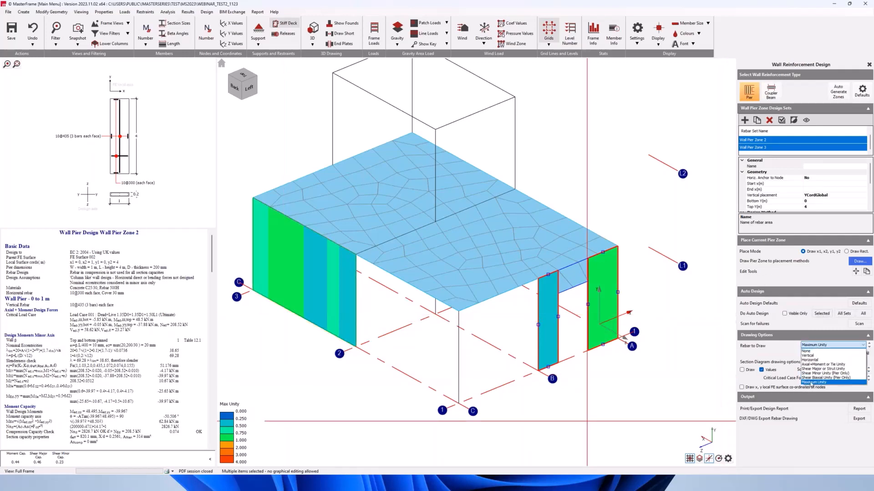
left_click(811, 382)
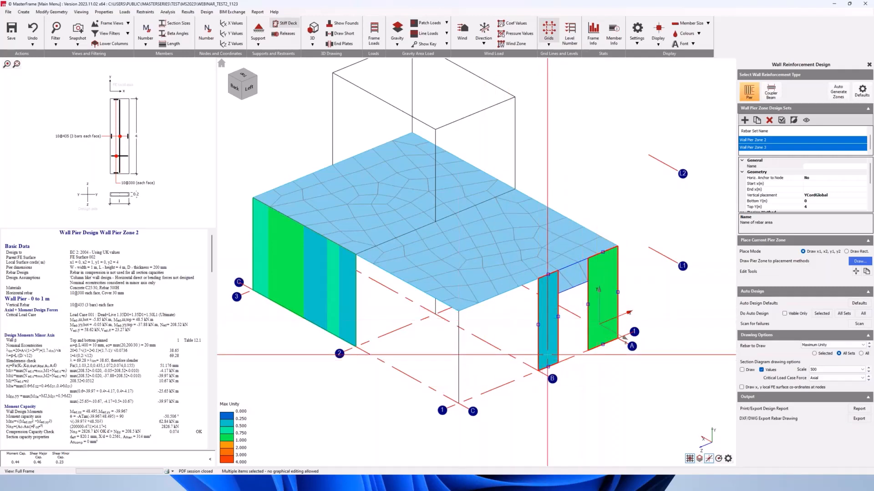
Step: Display the redesigned pier zones' vertical rebar and their horizontal rebar on the walls
left_click(831, 345)
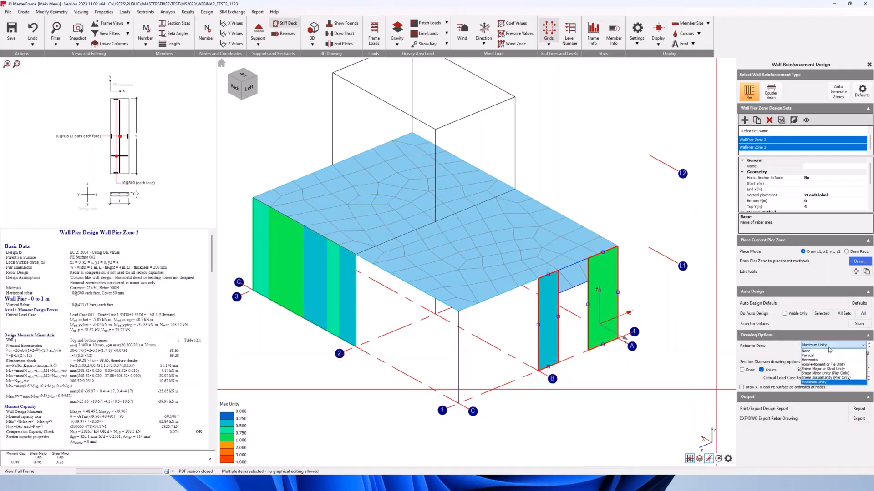
left_click(813, 355)
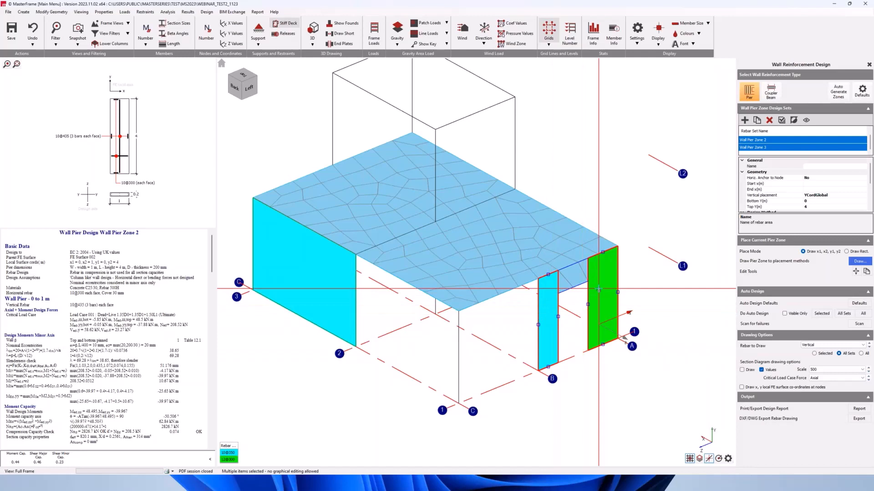
left_click(821, 345)
left_click(814, 360)
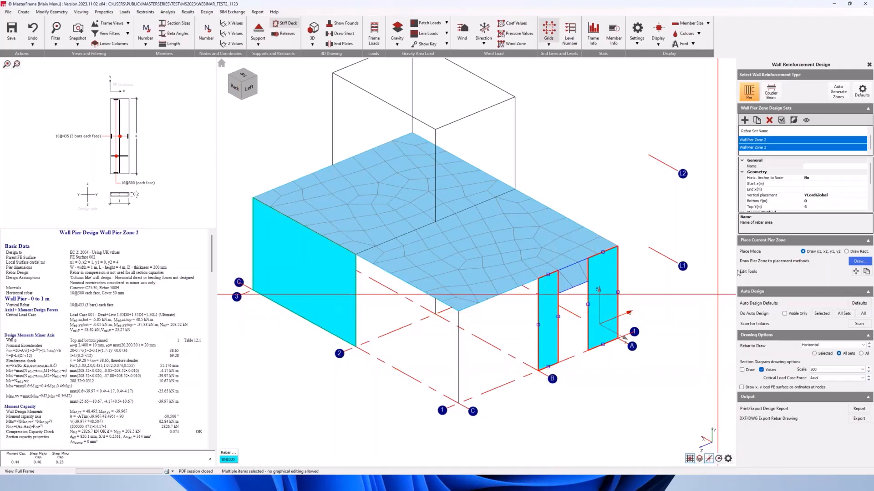
Step: Switch to the coupler beam zone above the opening and examine its rebar in the section diagram up close
left_click(771, 94)
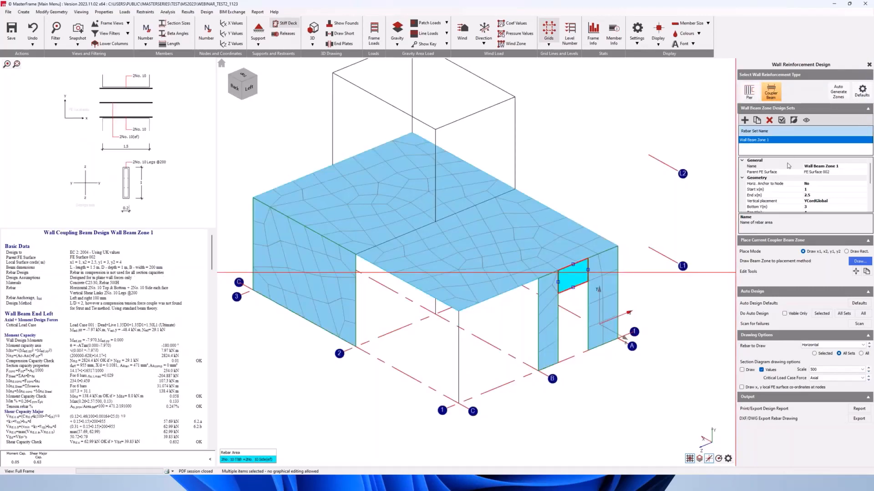
scroll(143, 109, "up", 2)
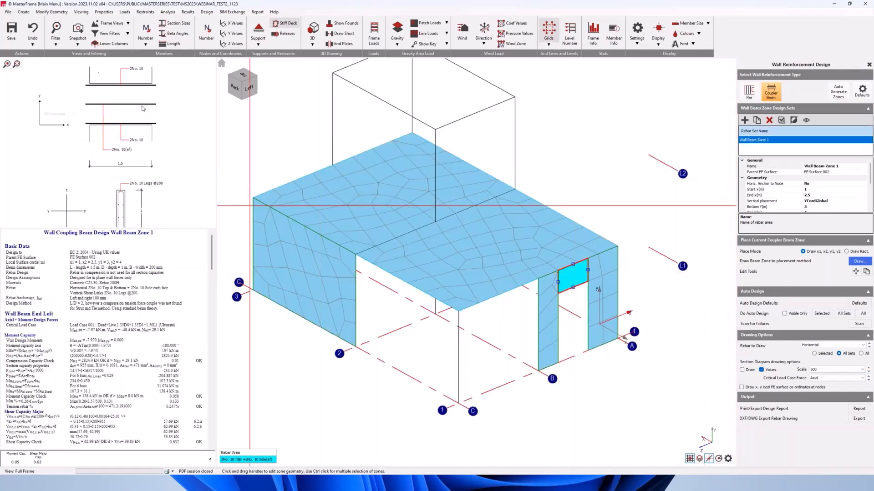
scroll(145, 109, "up", 3)
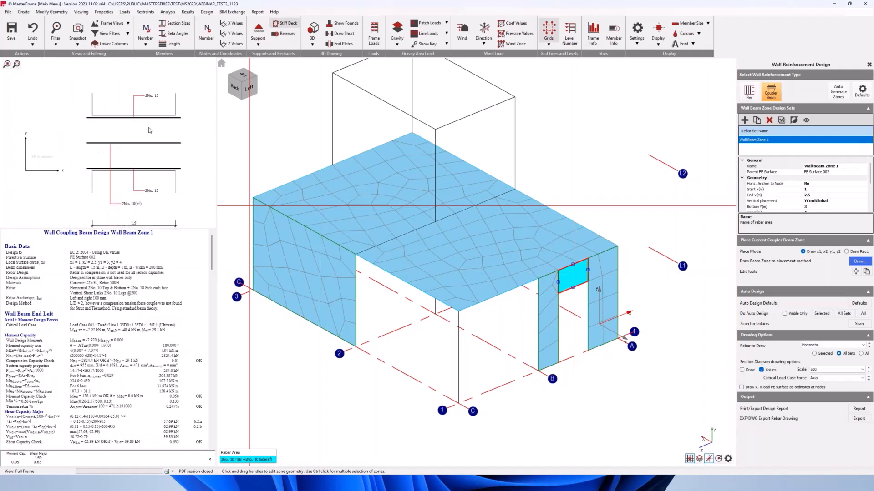
middle_click_drag(149, 140, 148, 128)
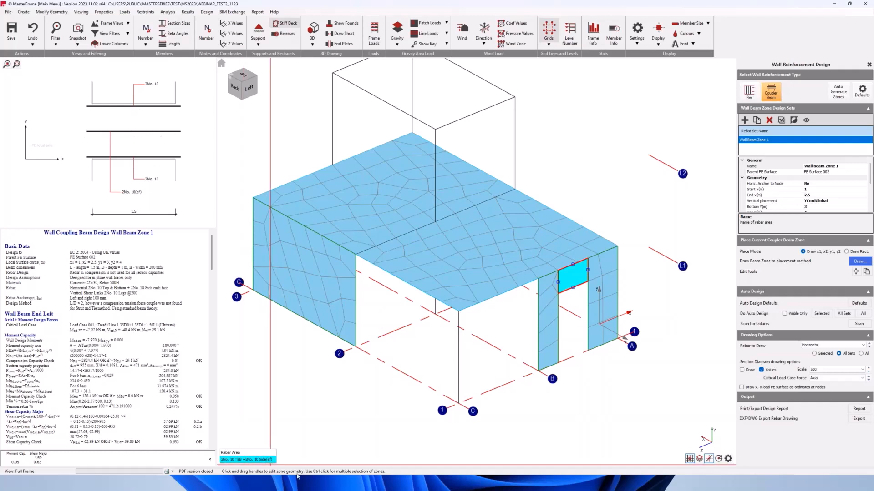
mouse_move(112, 152)
middle_mouse_down()
mouse_move(101, 129)
mouse_move(107, 145)
mouse_move(55, 116)
middle_mouse_up()
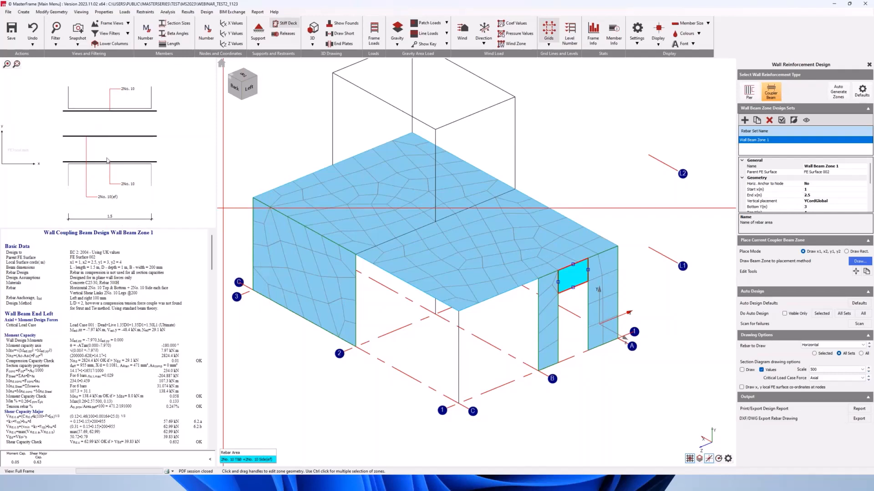
middle_click_drag(108, 161, 118, 156)
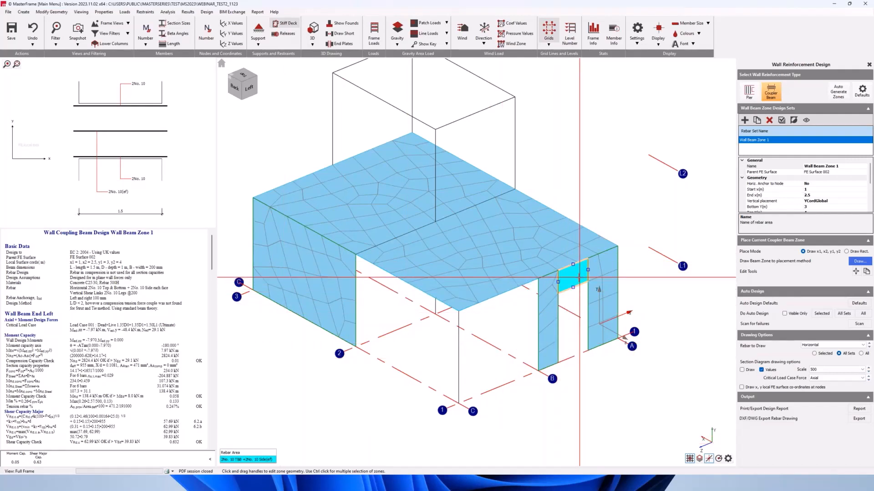
Step: Display the coupler beam's vertical rebar, review its bar properties, and auto design the selected beam zone
left_click(809, 346)
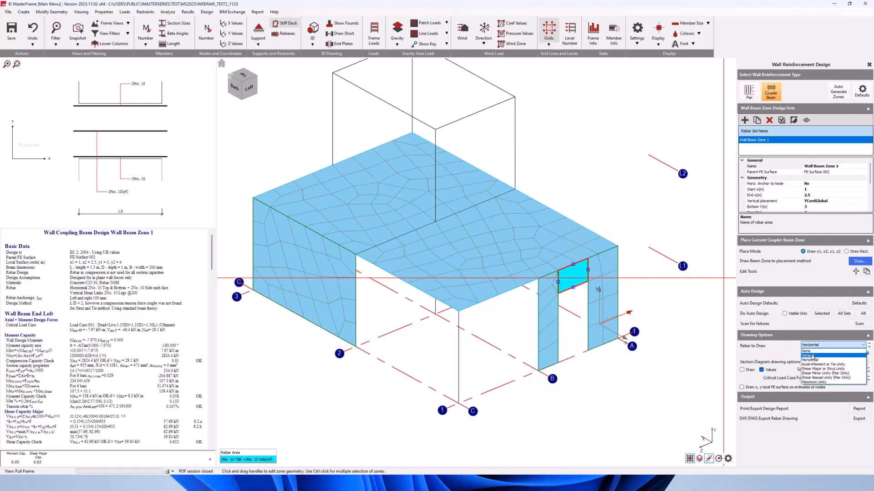
left_click(812, 356)
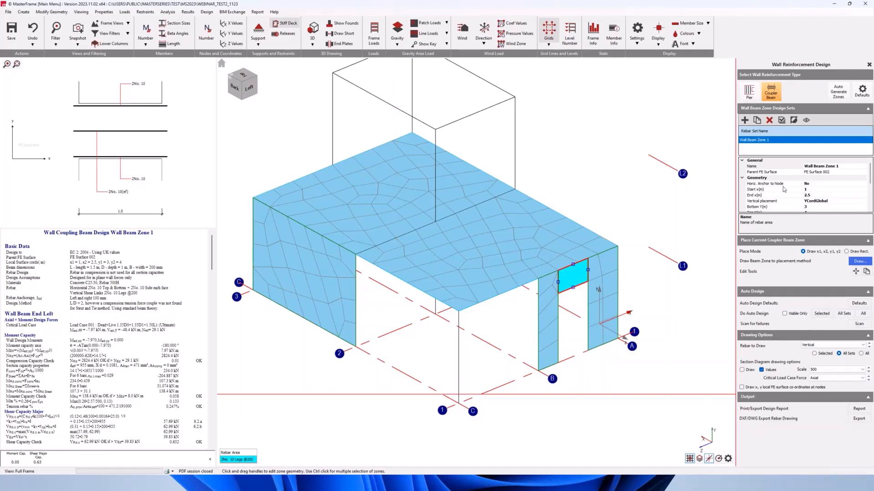
scroll(782, 193, "down", 5)
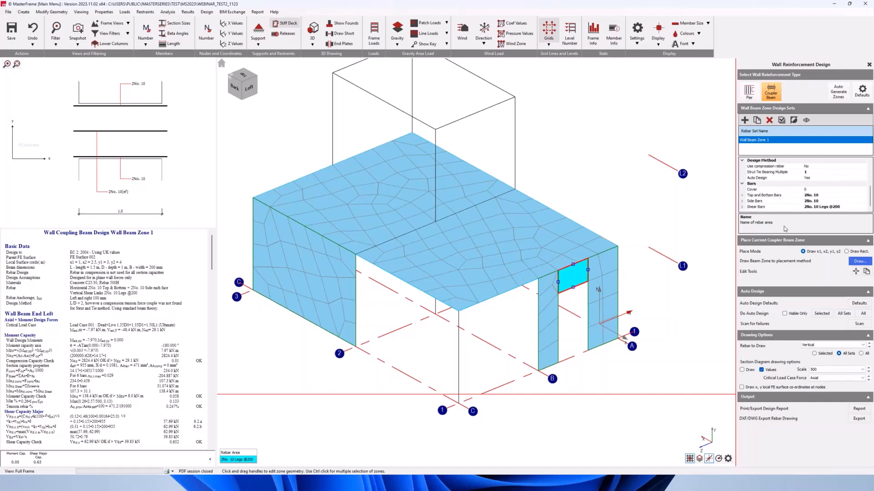
left_click(822, 314)
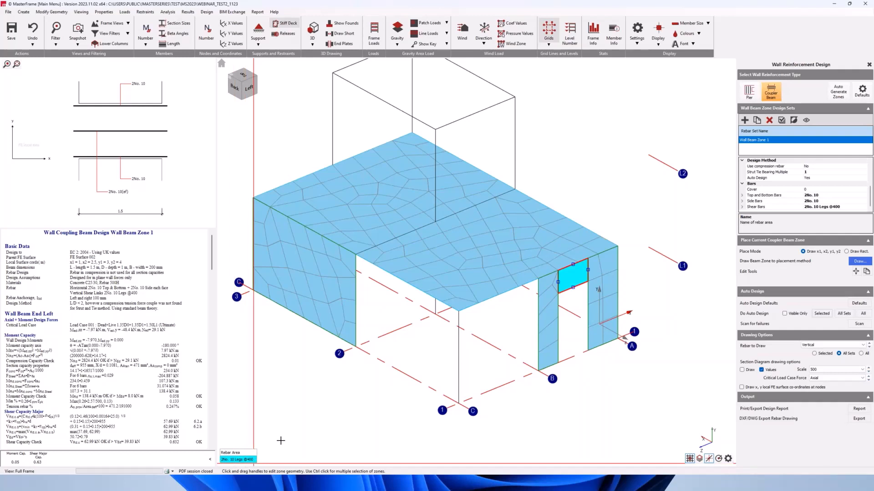
Step: Display the vertical rebar of all pier and coupler beam zones together and view the whole frame
scroll(535, 317, "down", 2)
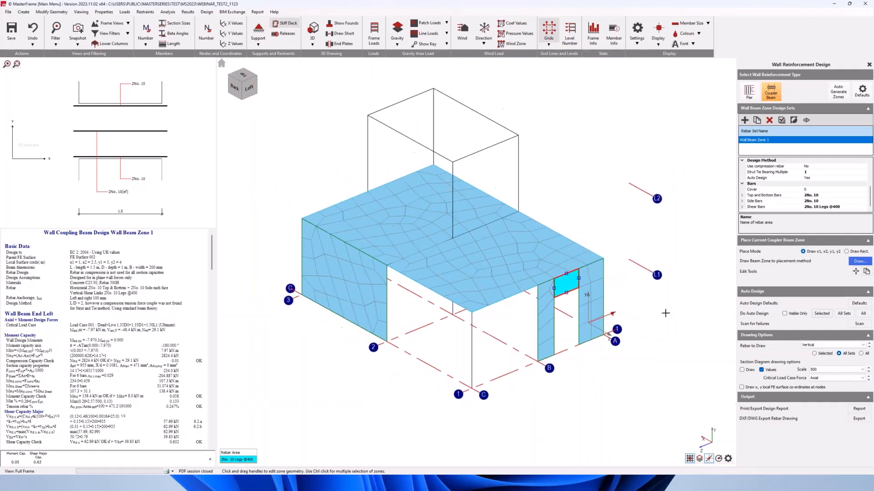
left_click(861, 354)
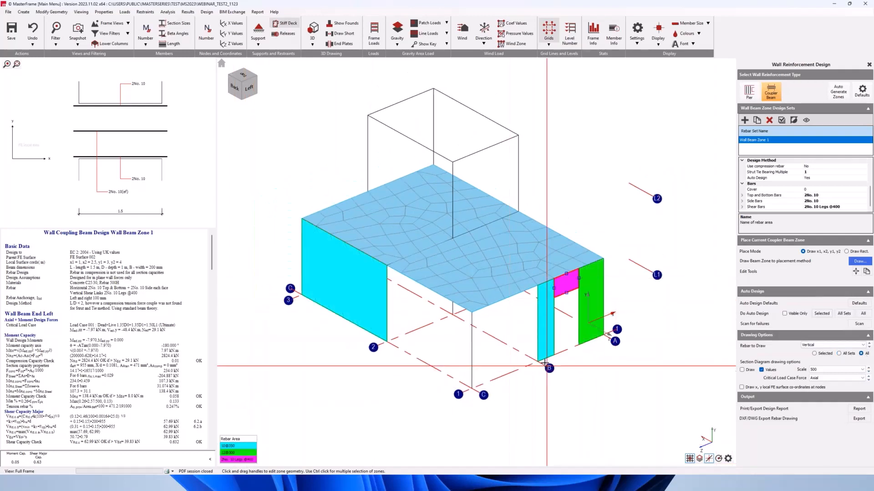
mouse_move(548, 336)
middle_mouse_down()
mouse_move(461, 340)
mouse_move(517, 347)
mouse_move(560, 337)
middle_mouse_up()
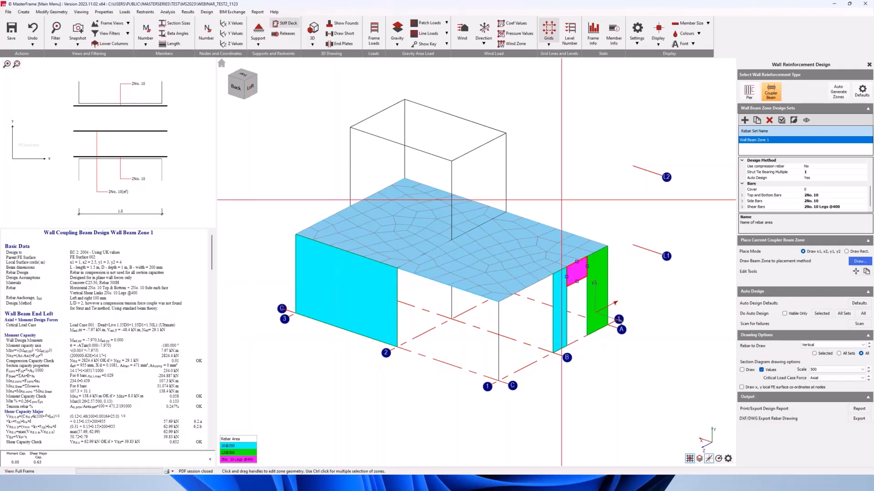
Step: Close the wall reinforcement design and save the wall design changes
left_click(869, 65)
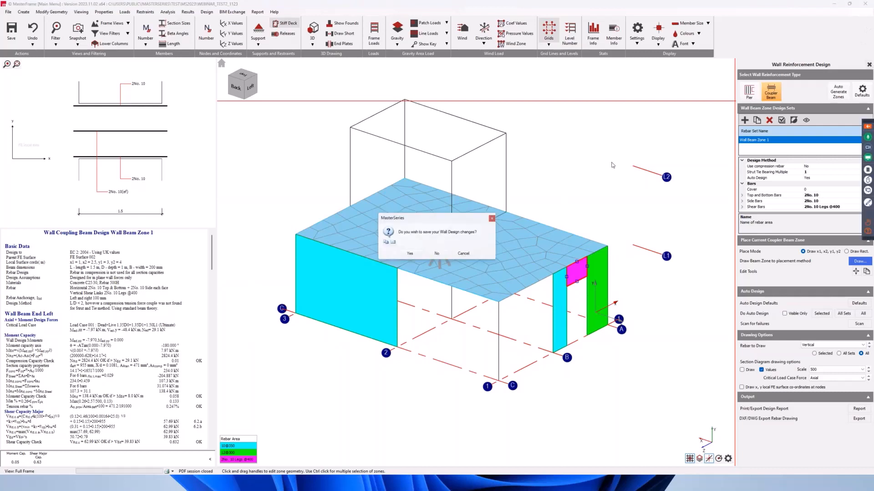
left_click(410, 254)
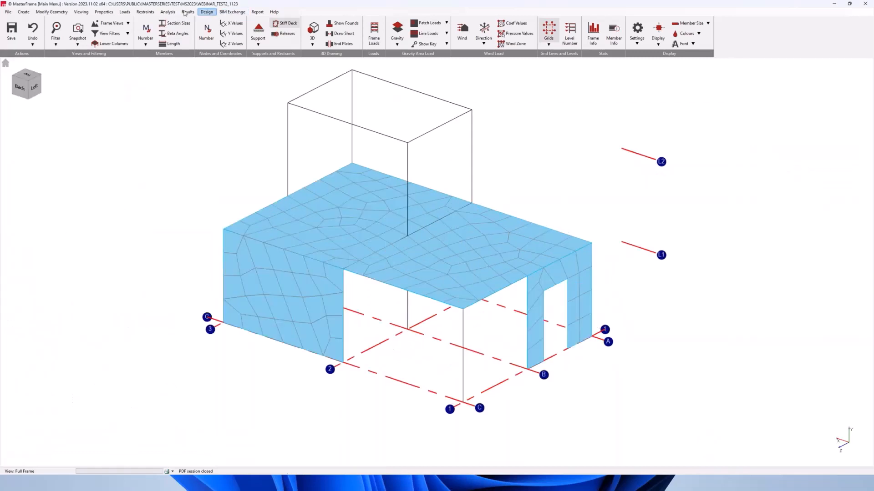
Step: Bring up the available member, slab, wall and foundation design options for the frame
left_click(203, 12)
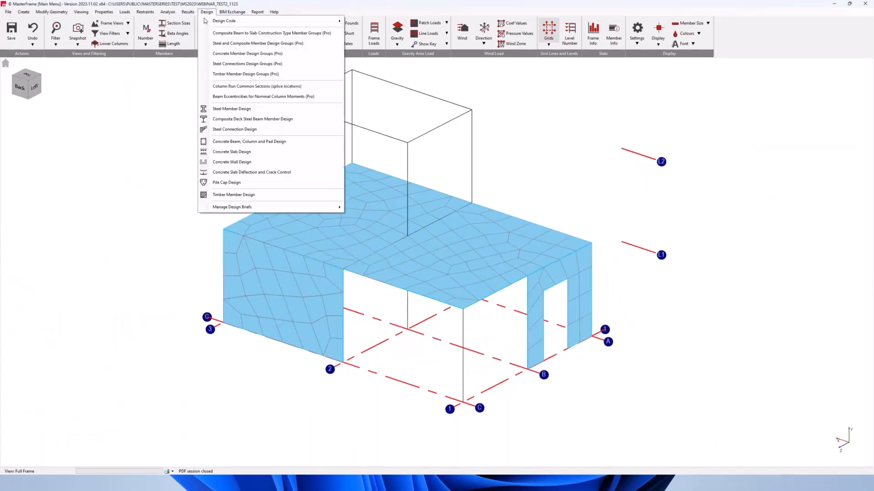